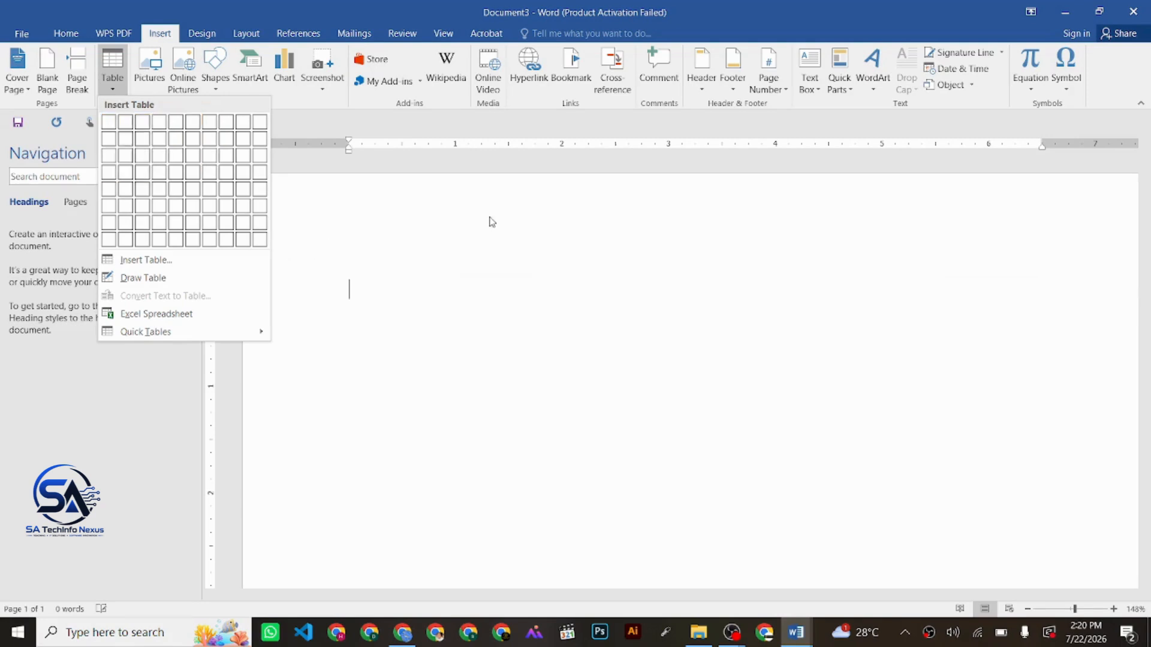
# Step: Insert a table of six columns and two rows and enter the headers Roll NO, Name and English
pyautogui.click(188, 142)
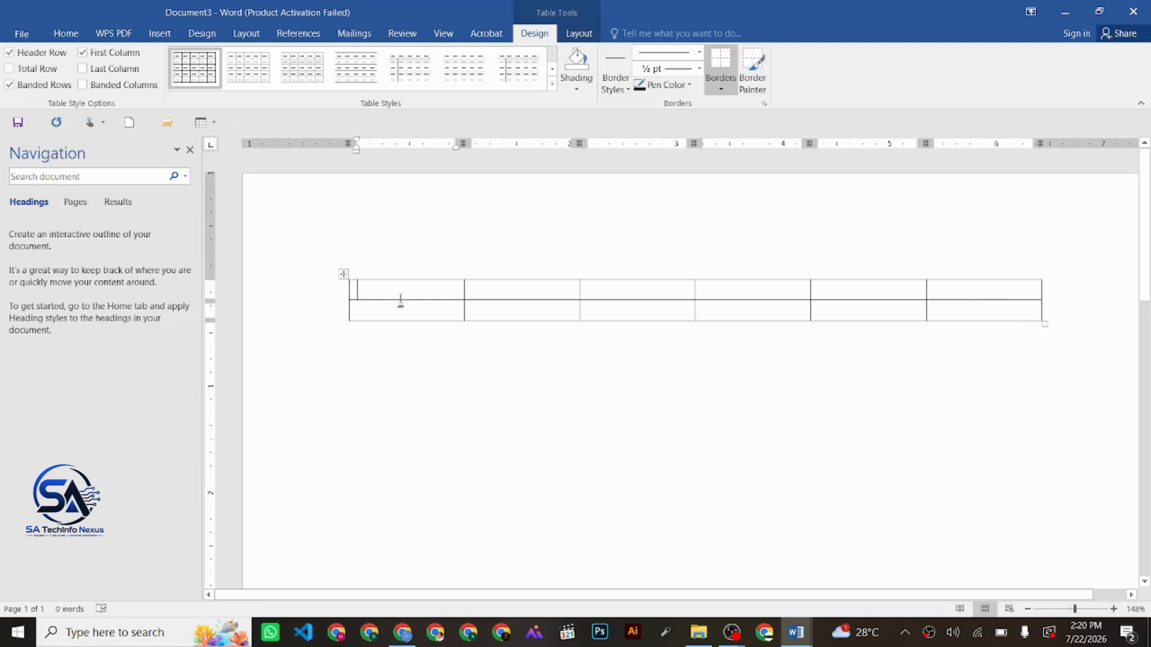
pyautogui.write('Roll')
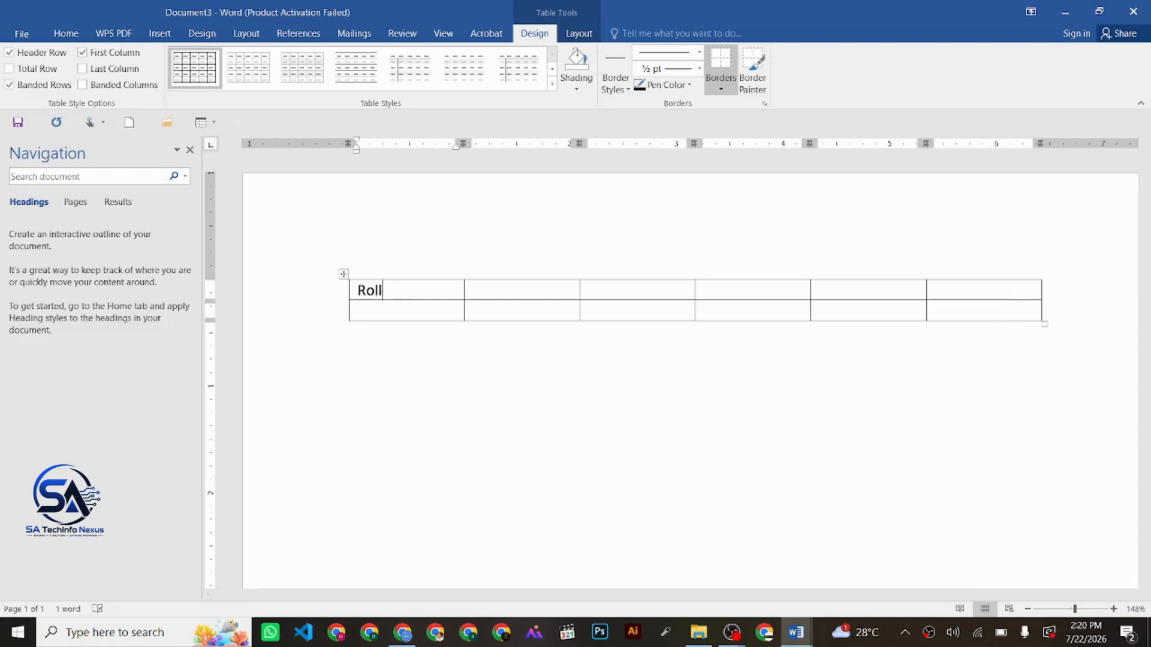
pyautogui.write(' M')
pyautogui.press('BackSpace')
pyautogui.write('NO')
pyautogui.press('Tab')
pyautogui.write('Name')
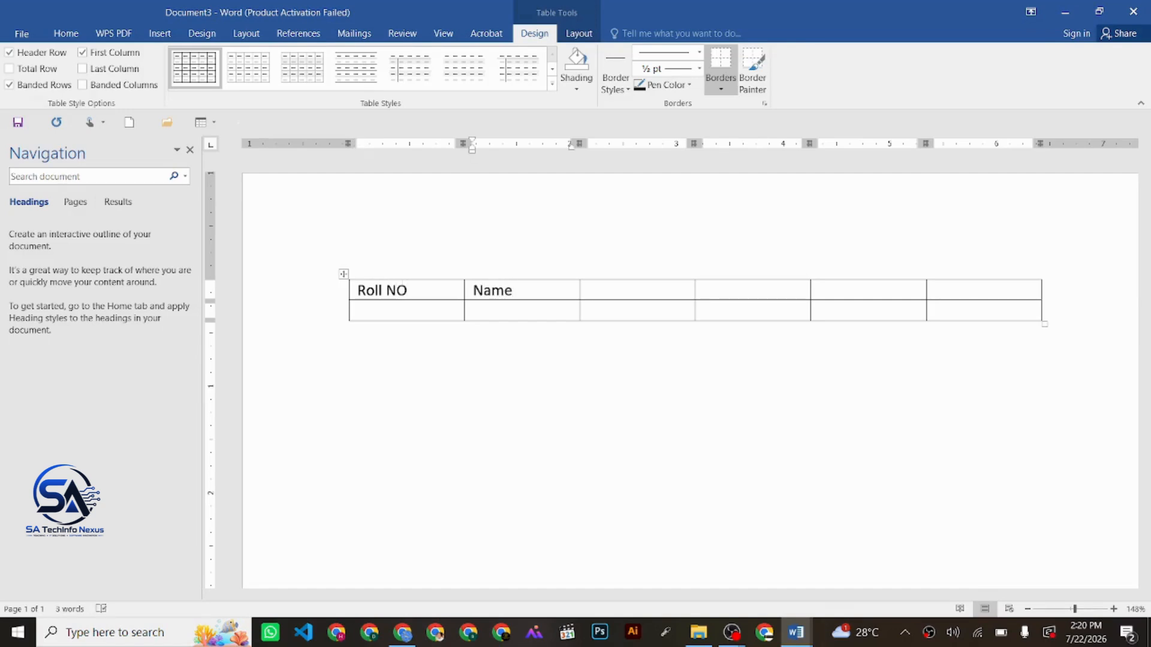
pyautogui.press('Tab')
pyautogui.write('English')
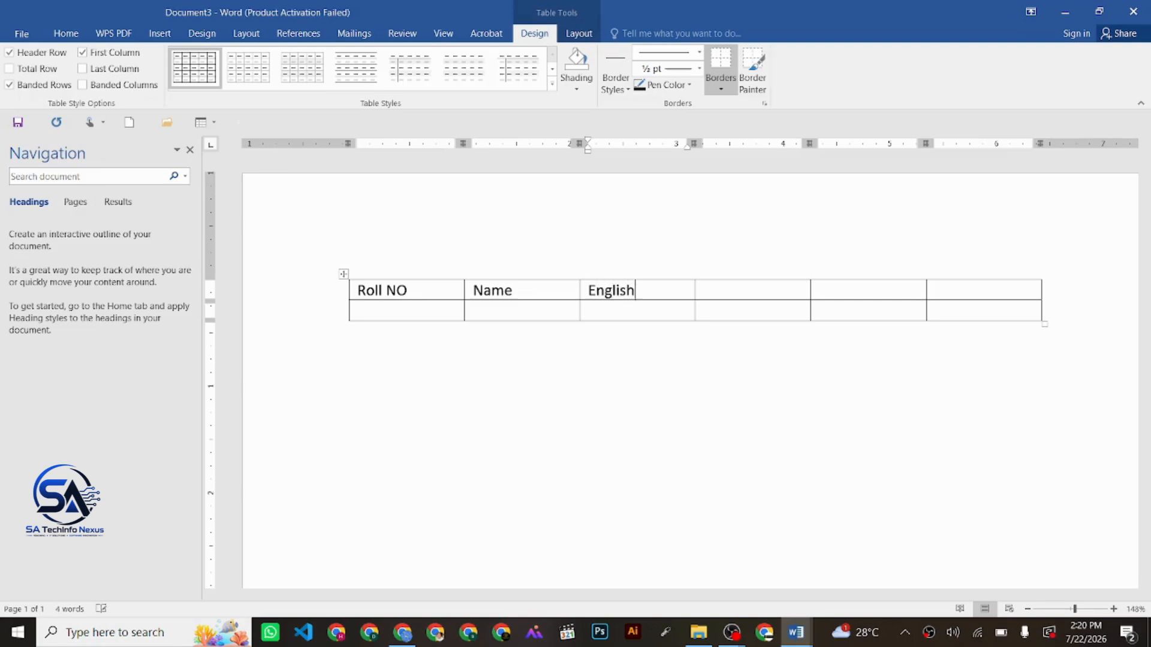
# Step: Complete the table's header row with Urdu, Obtain marks and Total
pyautogui.press('Tab')
pyautogui.write('Urdu')
pyautogui.press('Tab')
pyautogui.write('Obtain m')
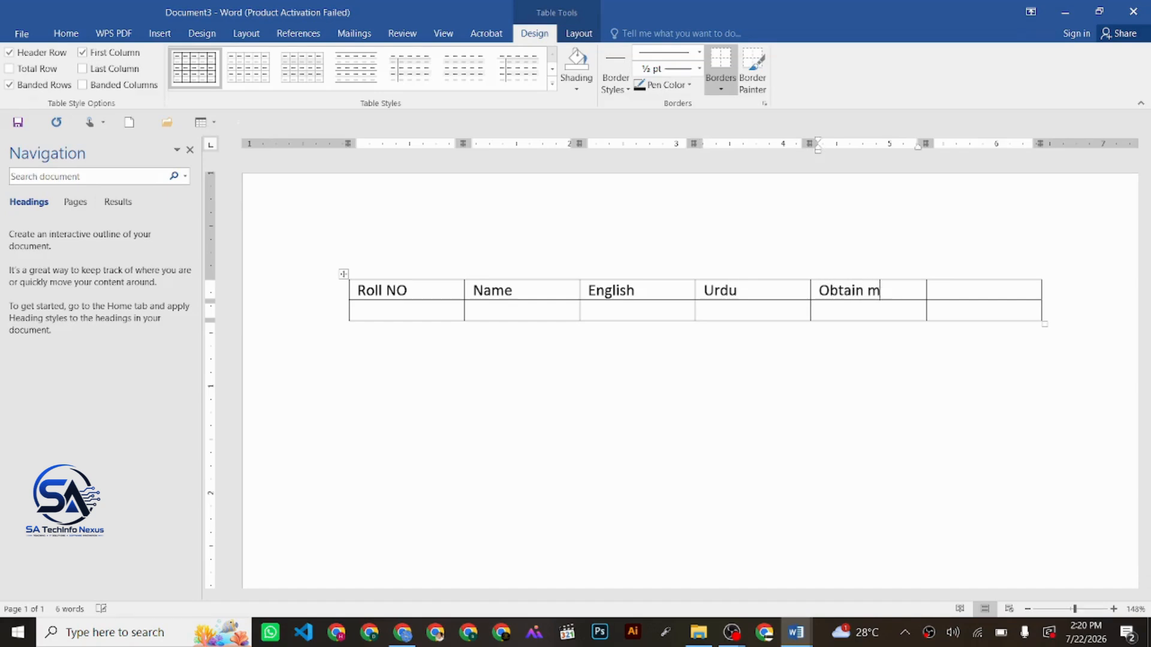
pyautogui.write('arks')
pyautogui.press('Tab')
pyautogui.write('Total')
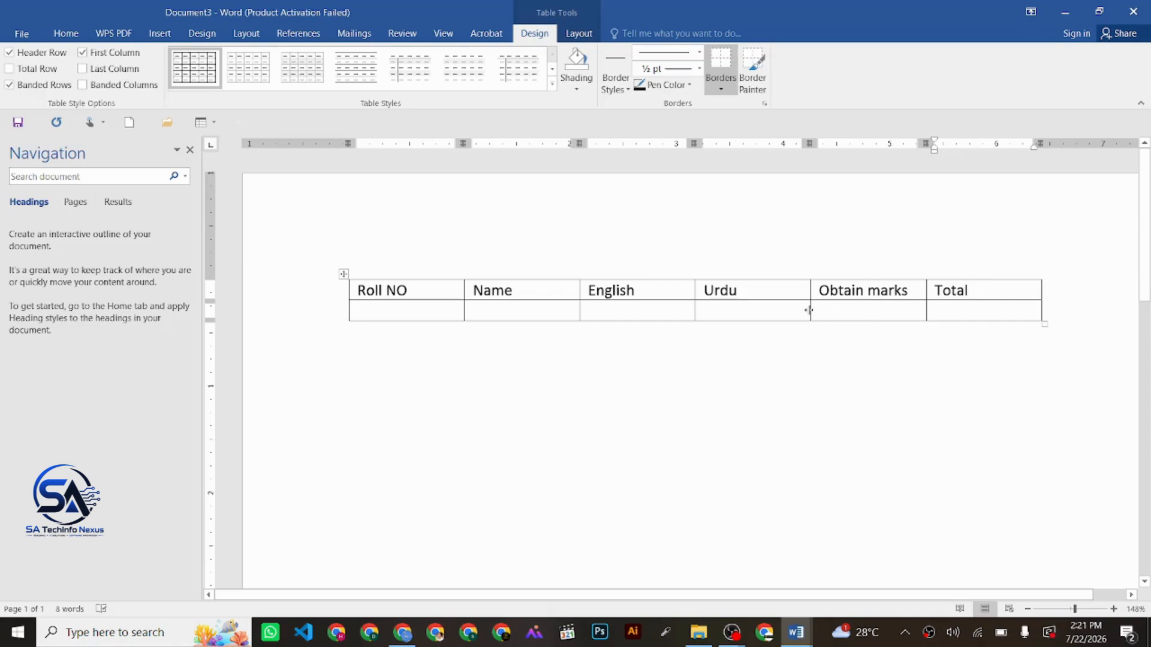
# Step: Fill the second row with roll number 1, the student's name, 56 for English and 78 for Urdu
pyautogui.click(878, 314)
pyautogui.click(393, 307)
pyautogui.write('1')
pyautogui.press('Tab')
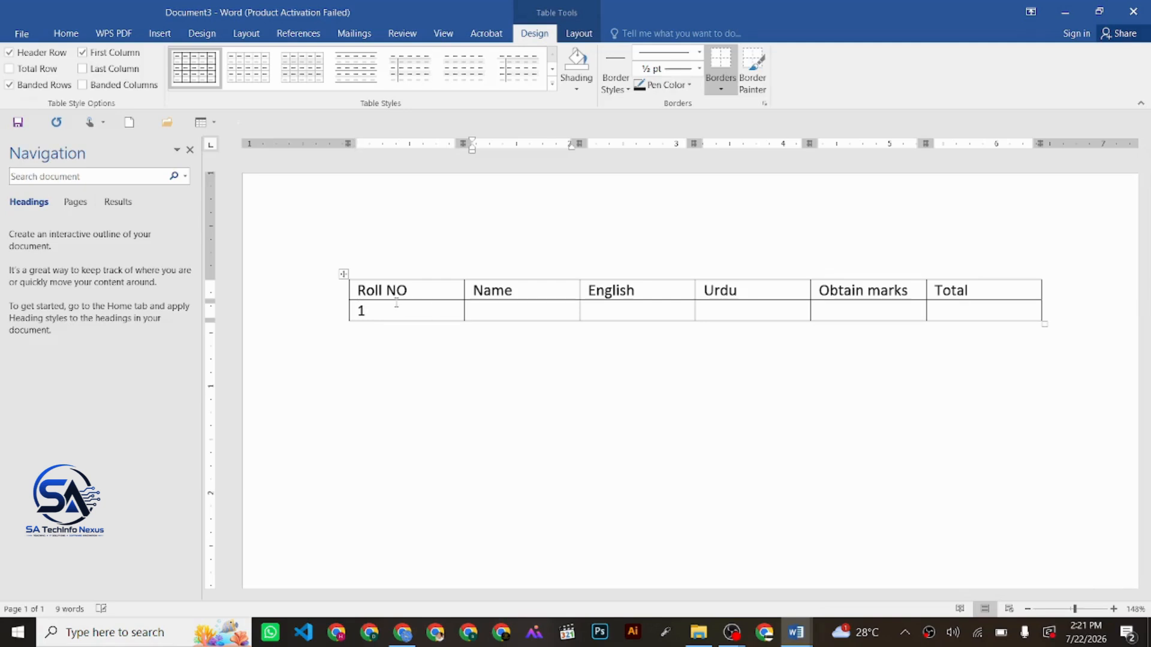
pyautogui.write('iman')
pyautogui.press('Tab')
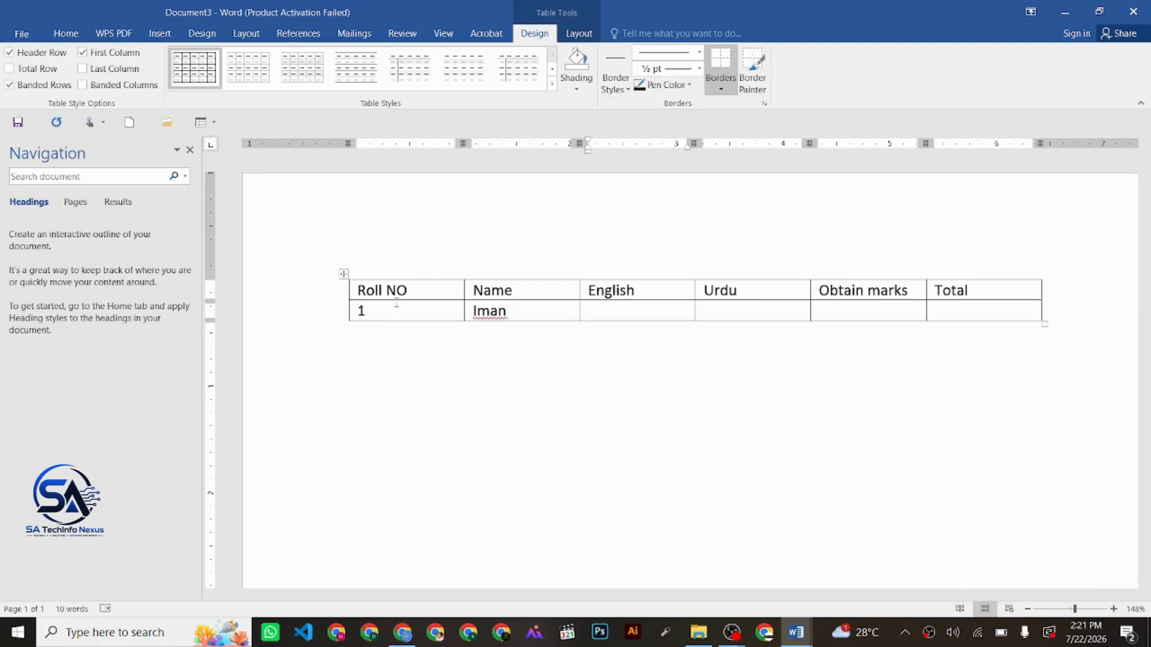
pyautogui.write('56')
pyautogui.press('Tab')
pyautogui.write('78')
pyautogui.press('Tab')
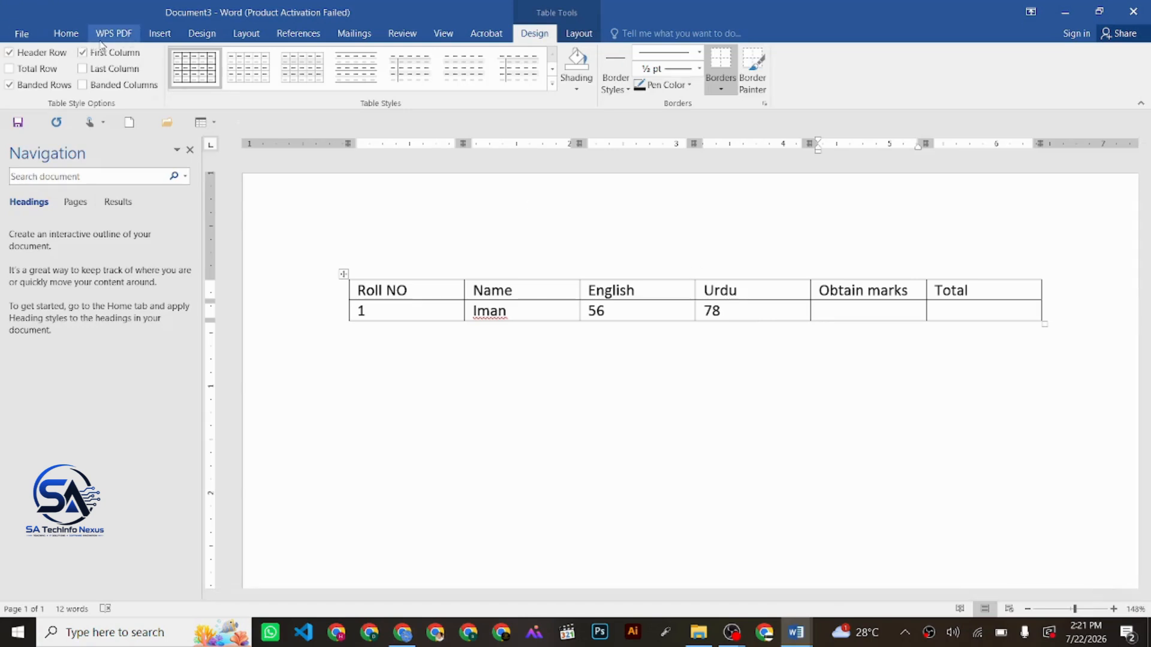
# Step: Insert a nested table of ten columns and eight rows in the empty cell under Obtain marks
pyautogui.click(157, 34)
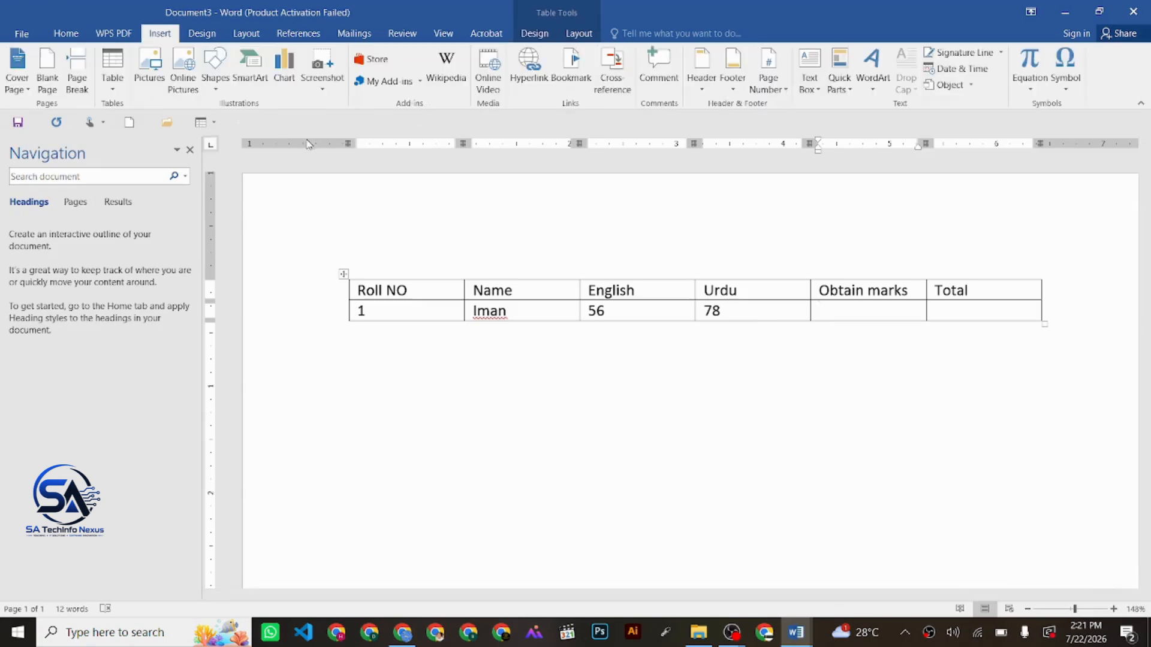
pyautogui.click(113, 88)
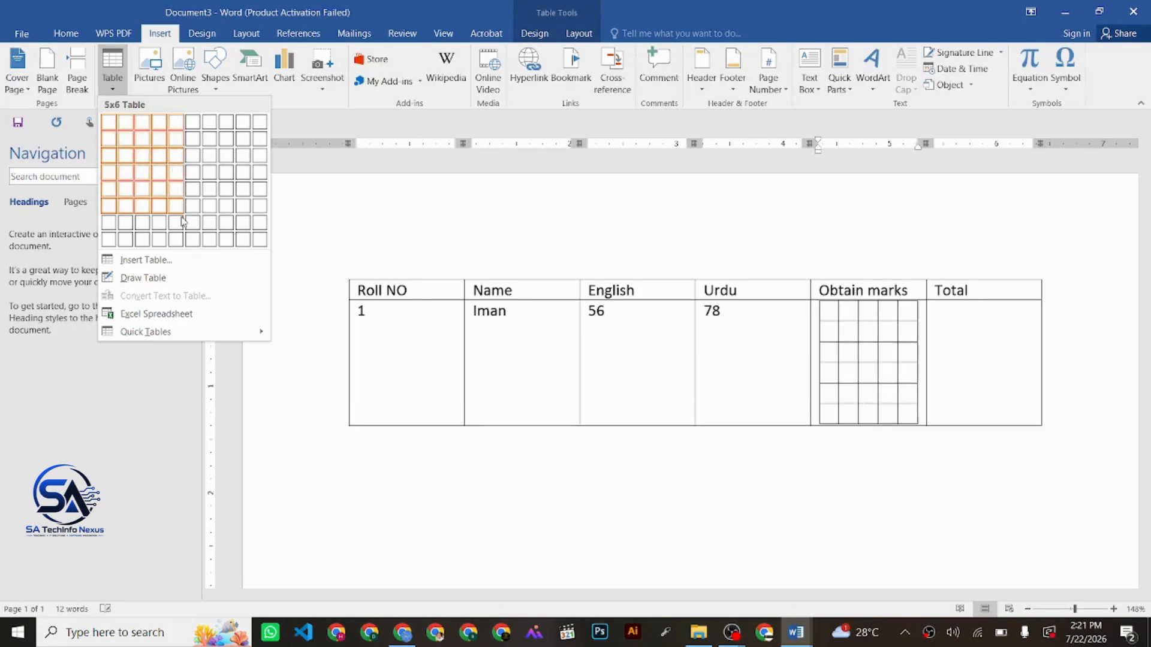
pyautogui.click(262, 246)
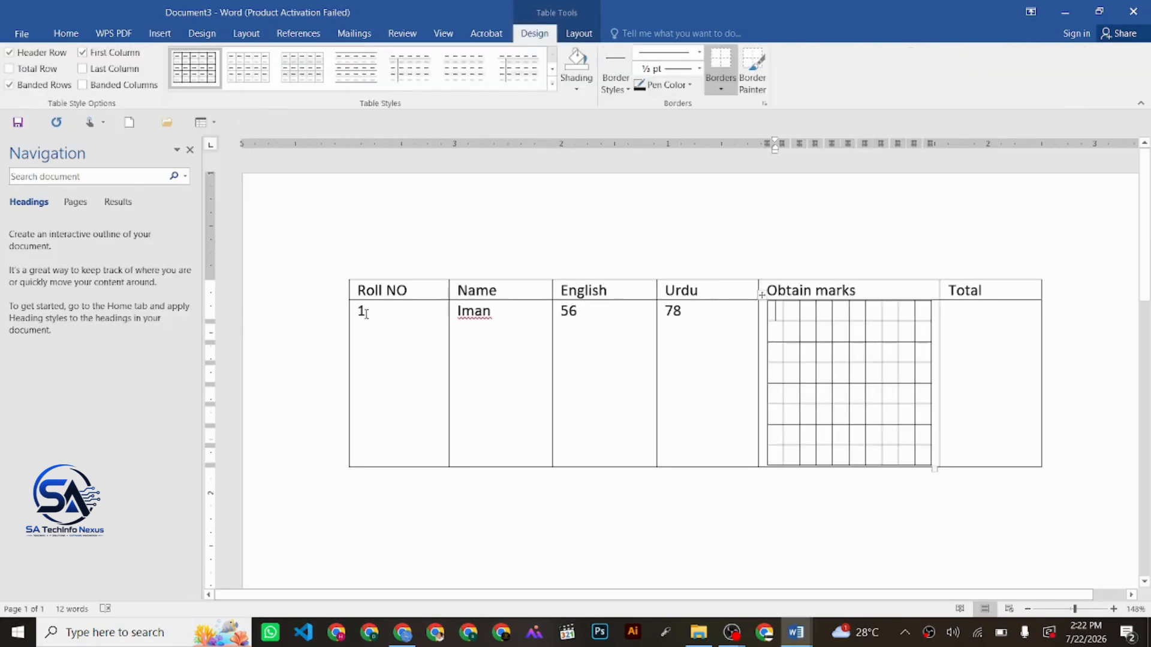
# Step: Clear the whole document and insert a new table with 8 columns and 8 rows by specifying its size
pyautogui.hotkey('ctrl', 'a')
pyautogui.press('Delete')
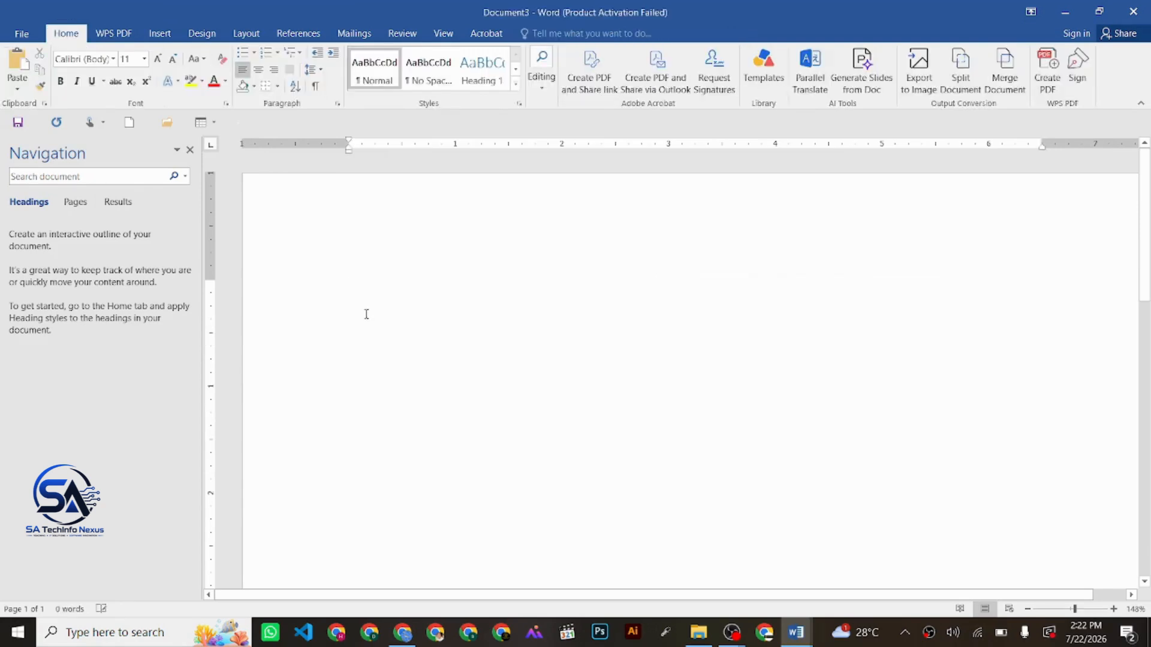
pyautogui.click(157, 34)
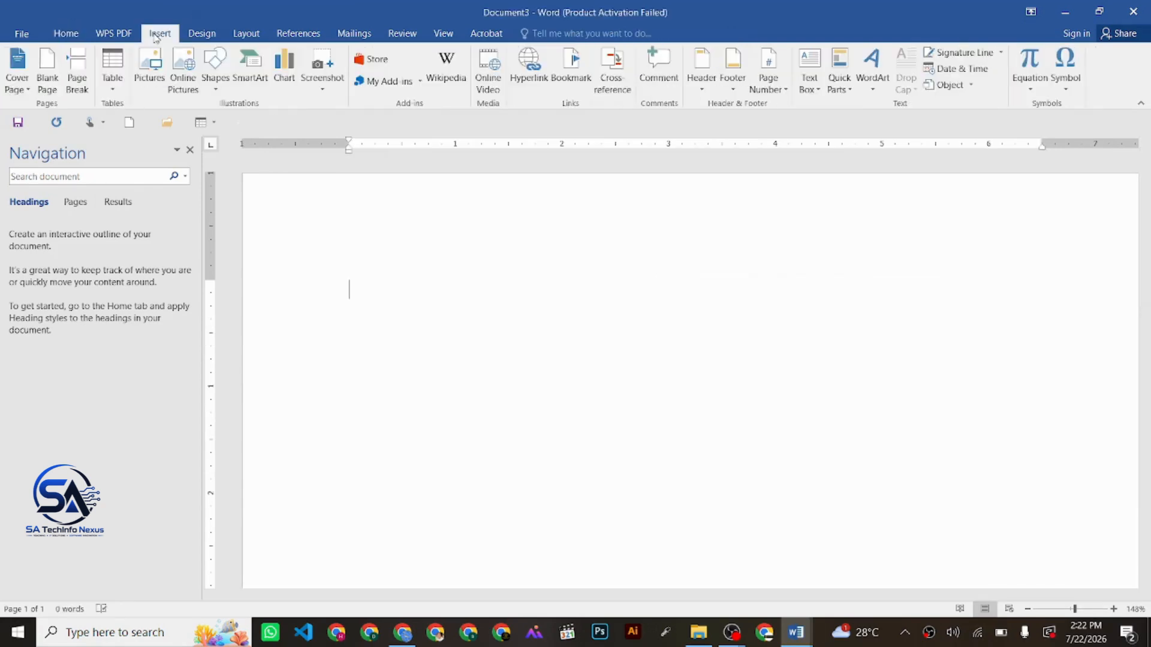
pyautogui.click(110, 93)
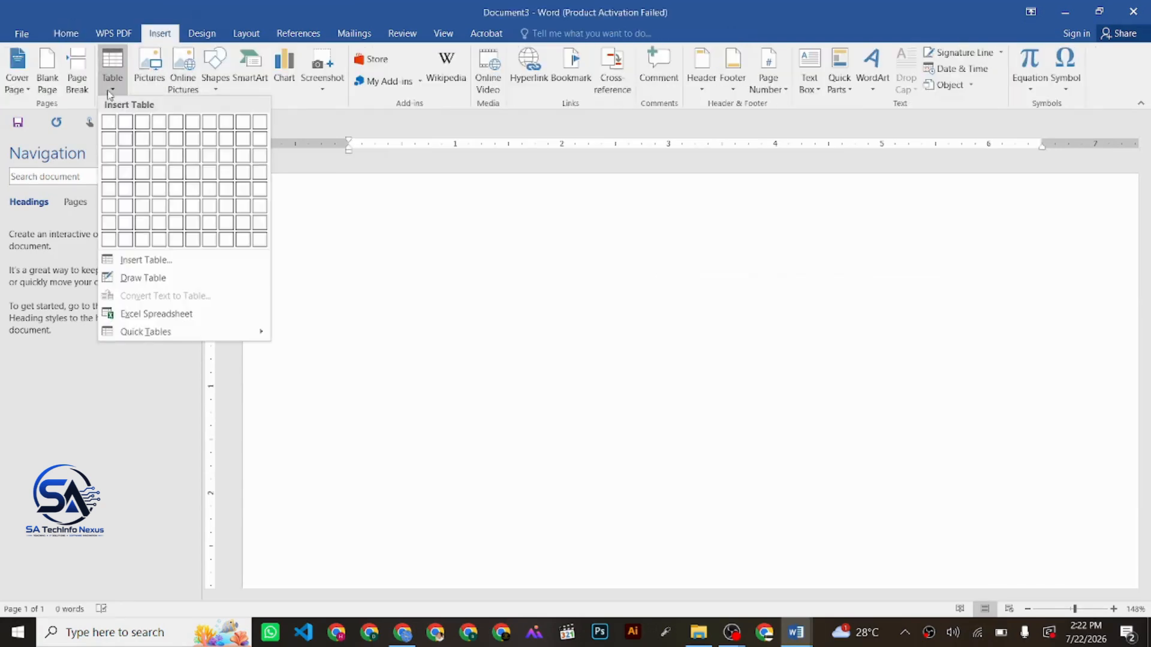
pyautogui.click(163, 261)
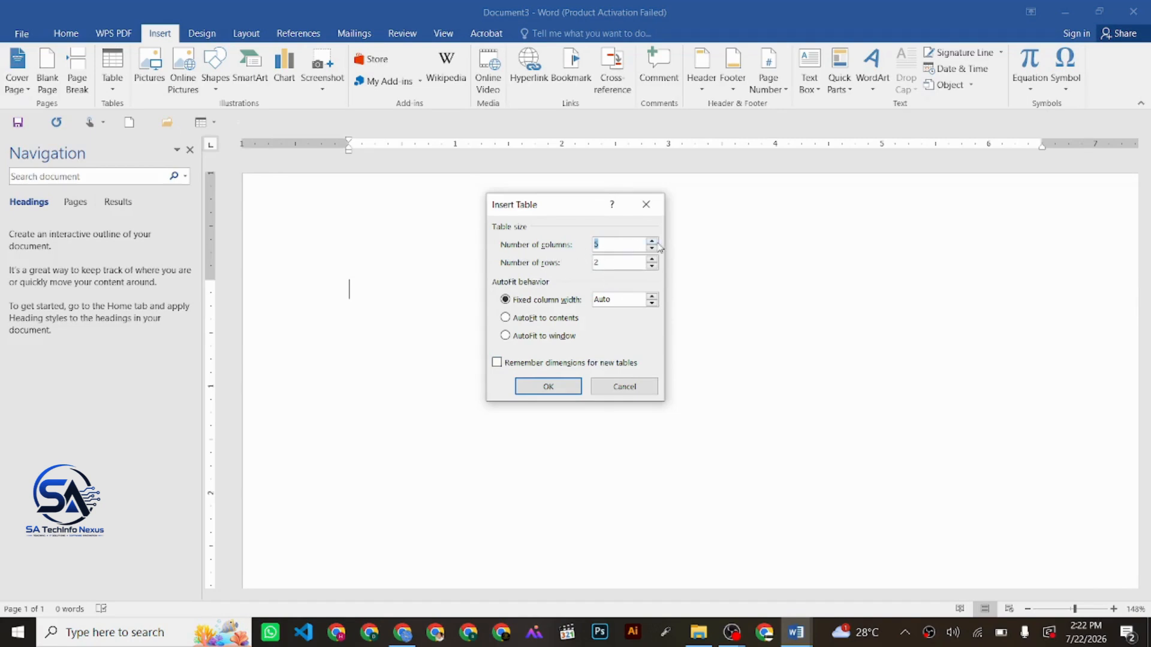
pyautogui.click(652, 242)
pyautogui.click(651, 242)
pyautogui.click(652, 242)
pyautogui.click(651, 242)
pyautogui.click(652, 249)
pyautogui.click(548, 388)
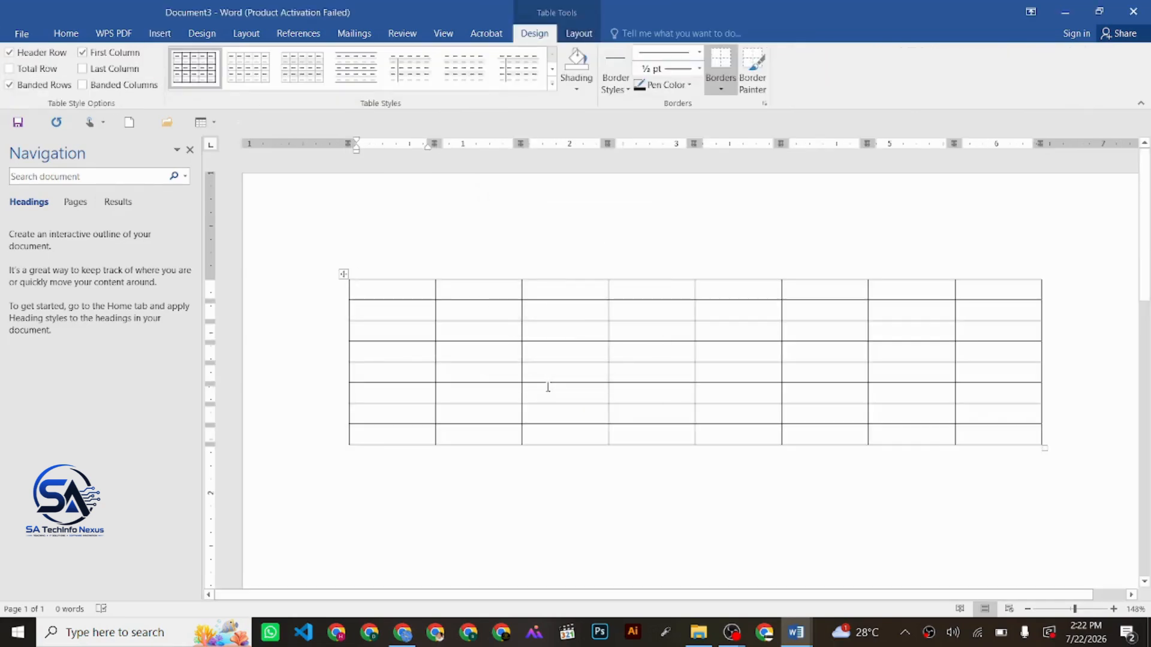
pyautogui.click(159, 33)
pyautogui.click(104, 91)
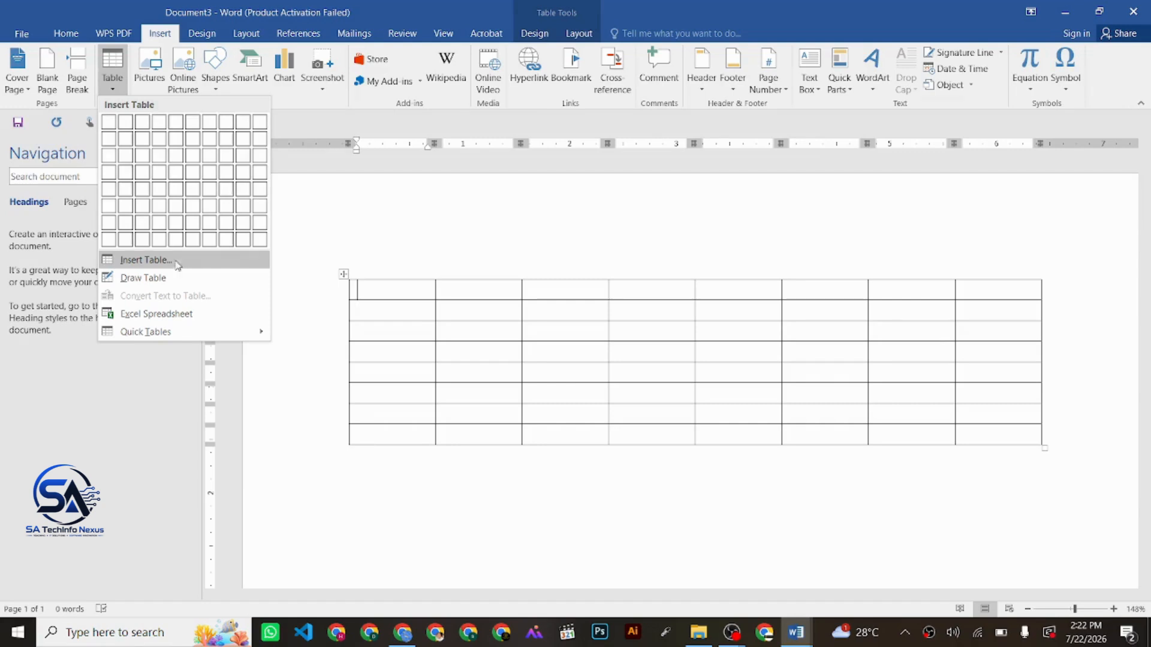
pyautogui.click(989, 263)
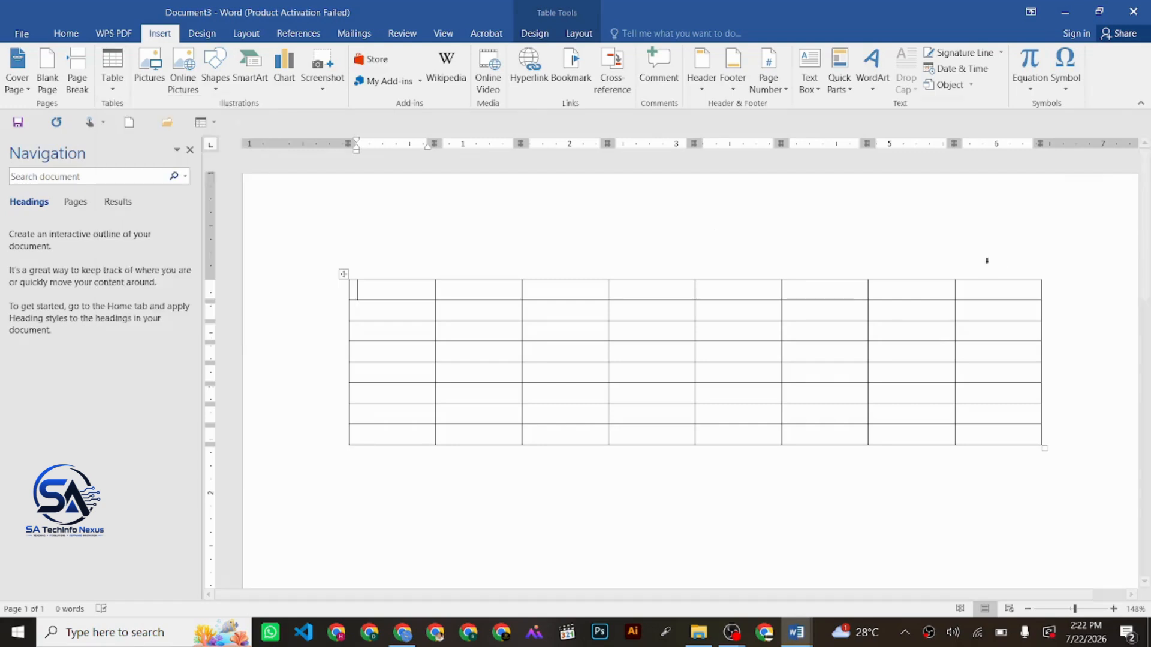
# Step: Switch to the Student Attendance Sheet document and go to the Final Examination marks table
pyautogui.click(794, 634)
pyautogui.click(799, 574)
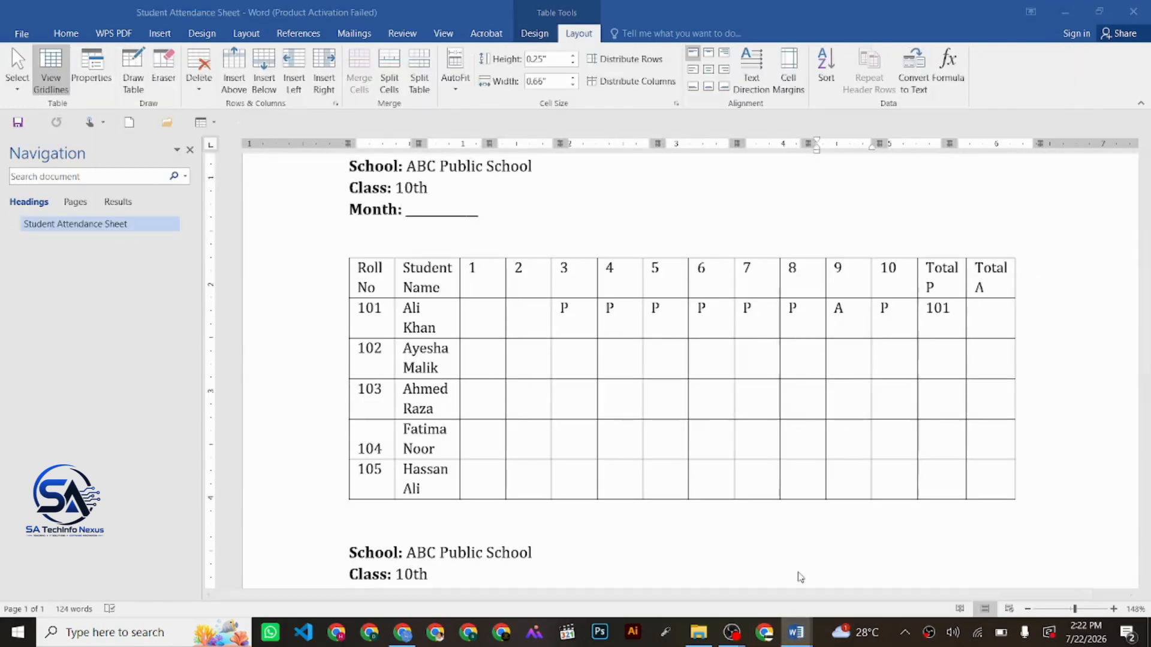
pyautogui.scroll(3, 628, 364)
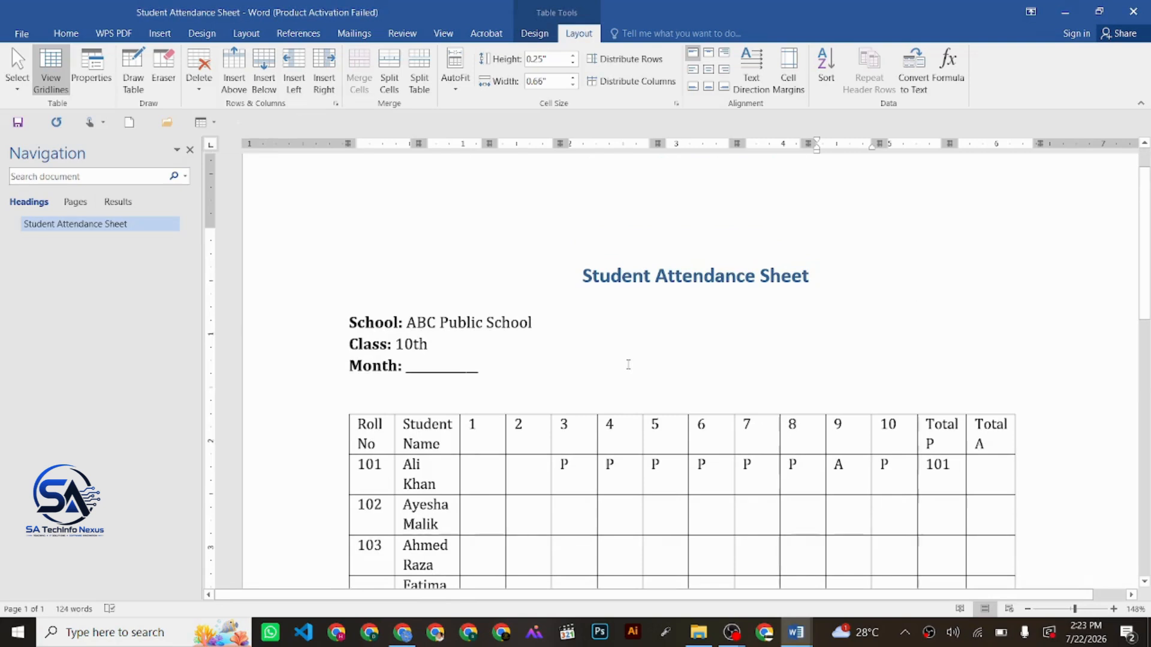
pyautogui.scroll(-2, 628, 365)
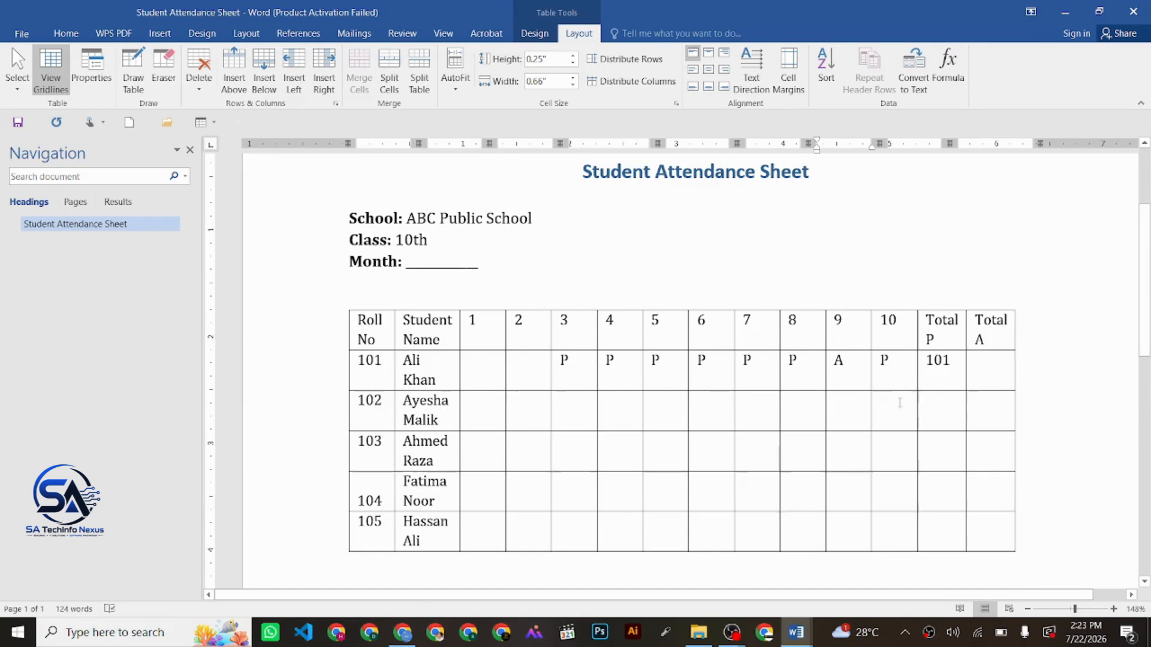
pyautogui.scroll(-1, 904, 401)
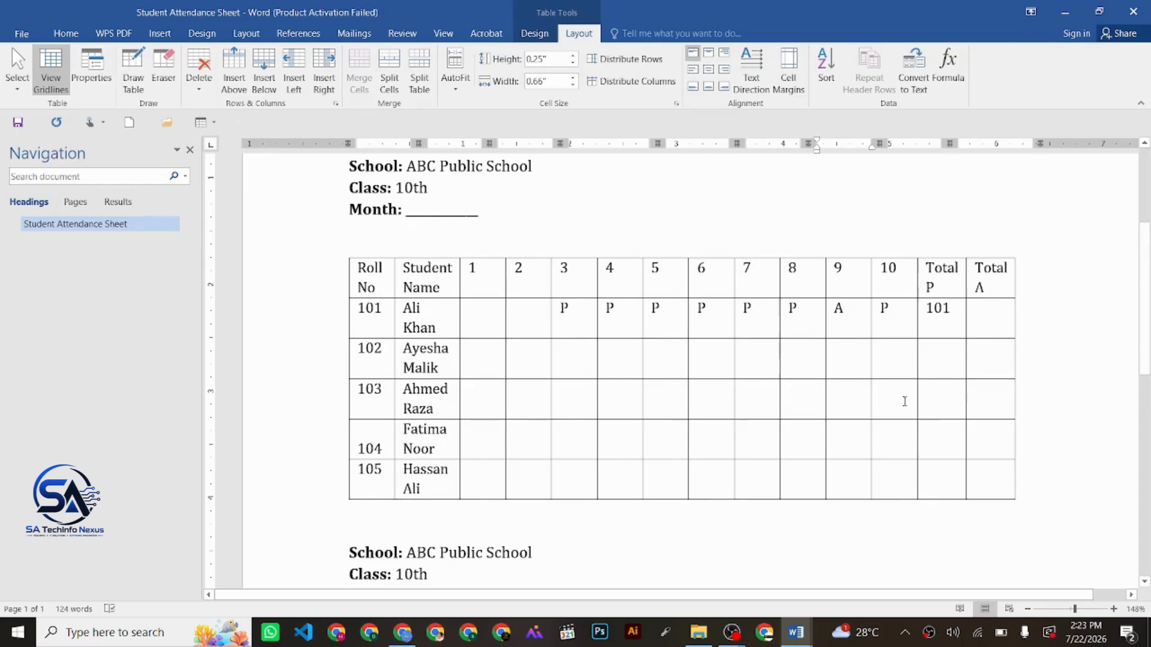
pyautogui.scroll(-7, 904, 401)
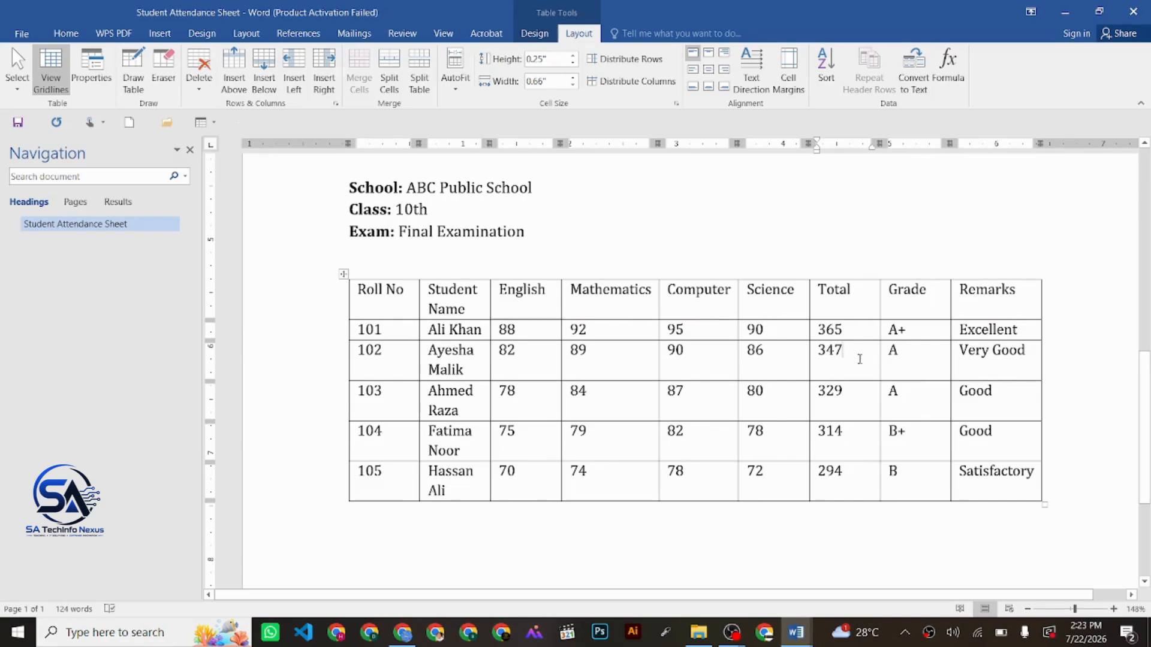
# Step: Delete the Total values of the first two students in the Final Examination table
pyautogui.moveTo(846, 331); pyautogui.dragTo(819, 337)
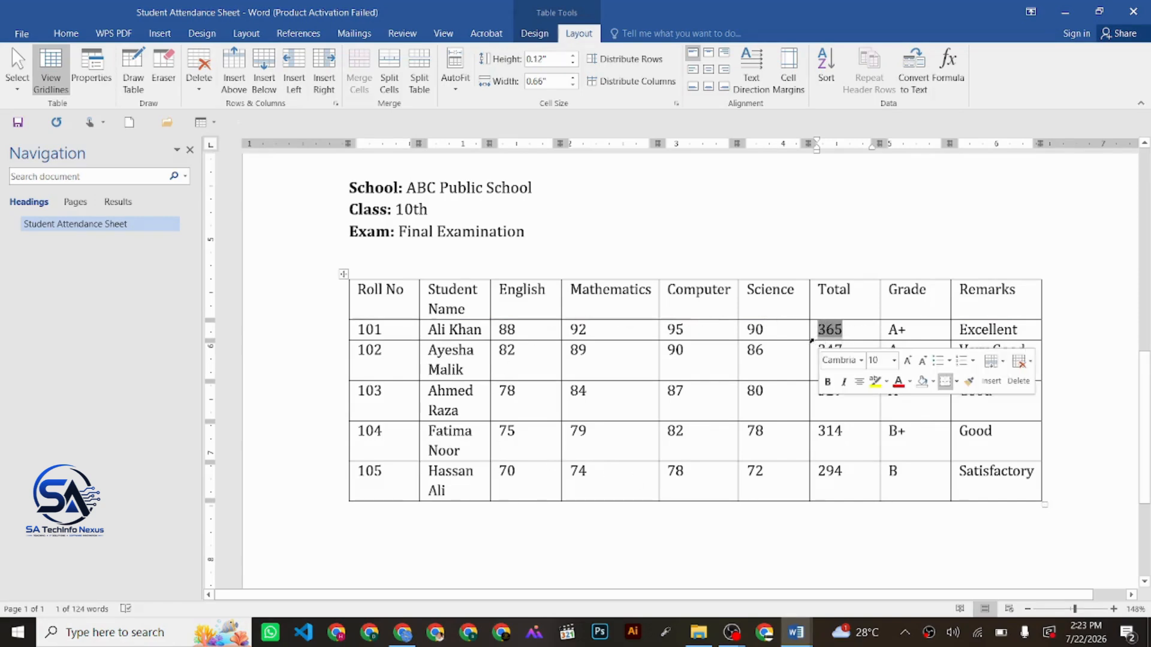
pyautogui.press('Delete')
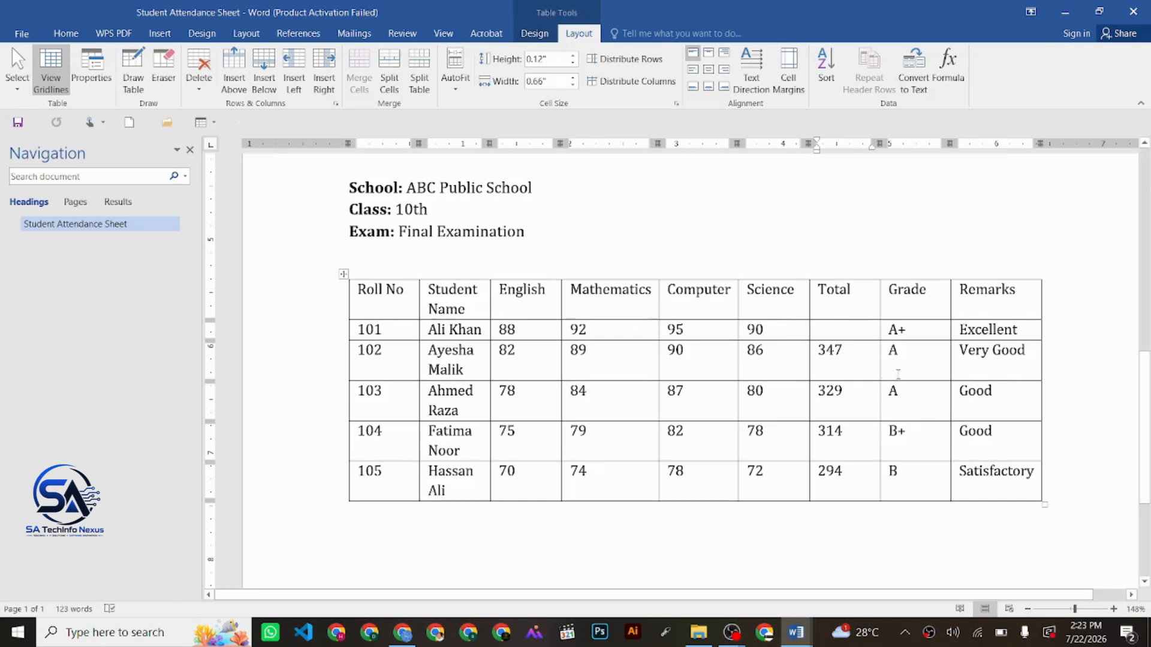
pyautogui.doubleClick(833, 350)
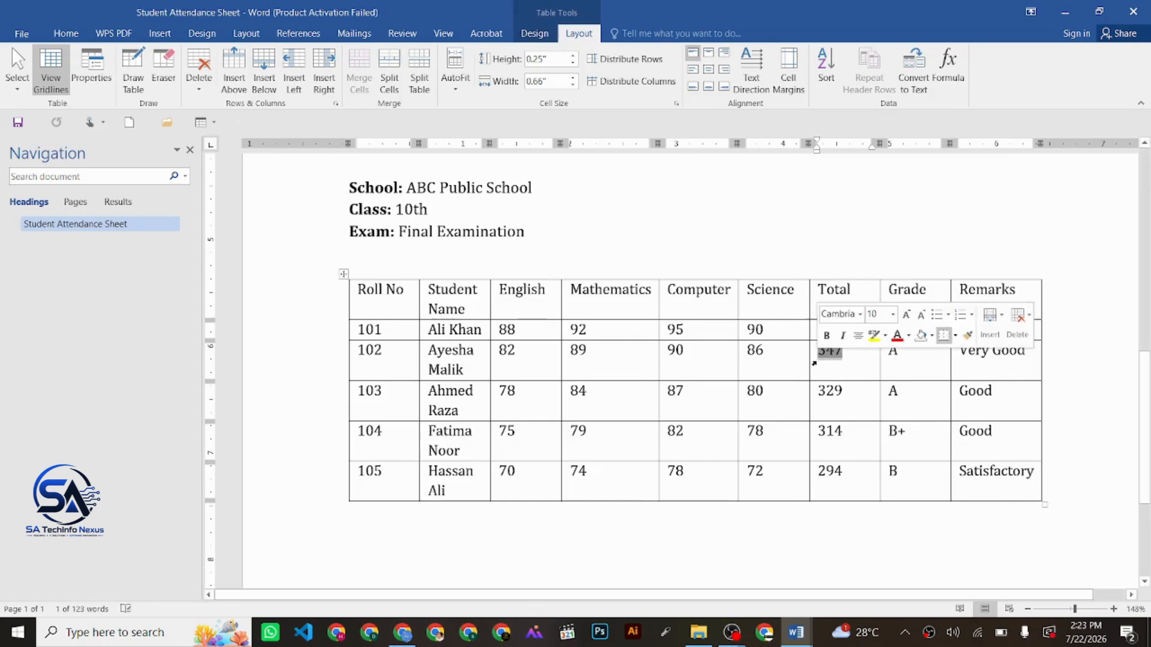
pyautogui.press('Delete')
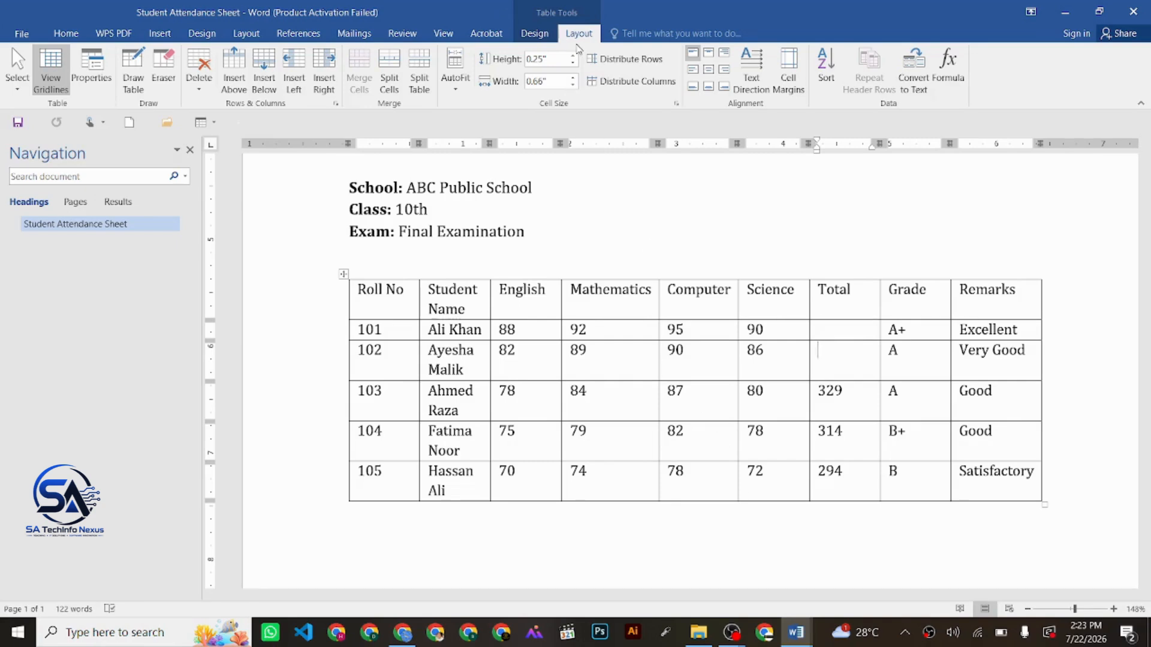
# Step: Calculate the Total cells of the second and first students with the formula =SUM(LEFT)
pyautogui.click(536, 35)
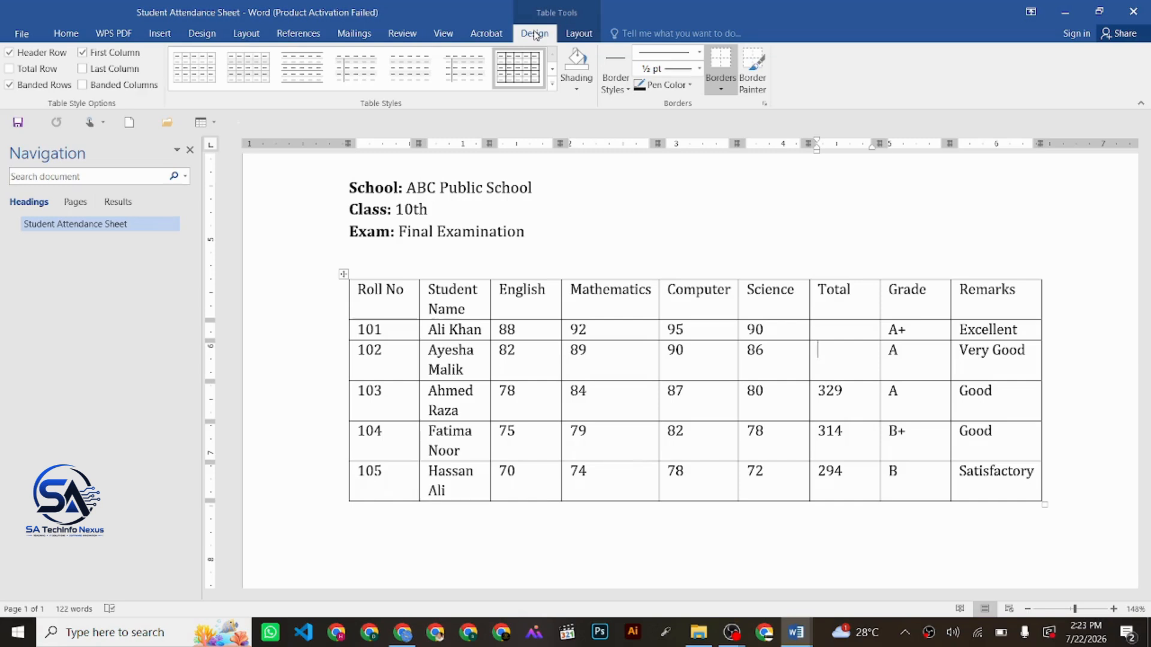
pyautogui.click(577, 37)
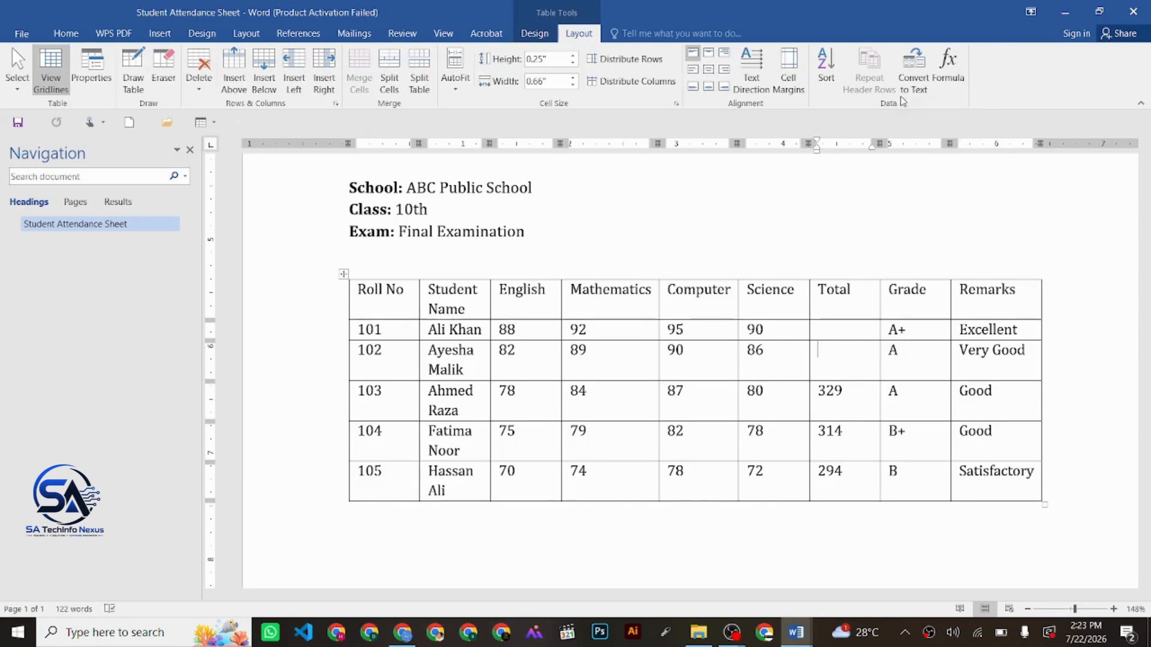
pyautogui.click(947, 63)
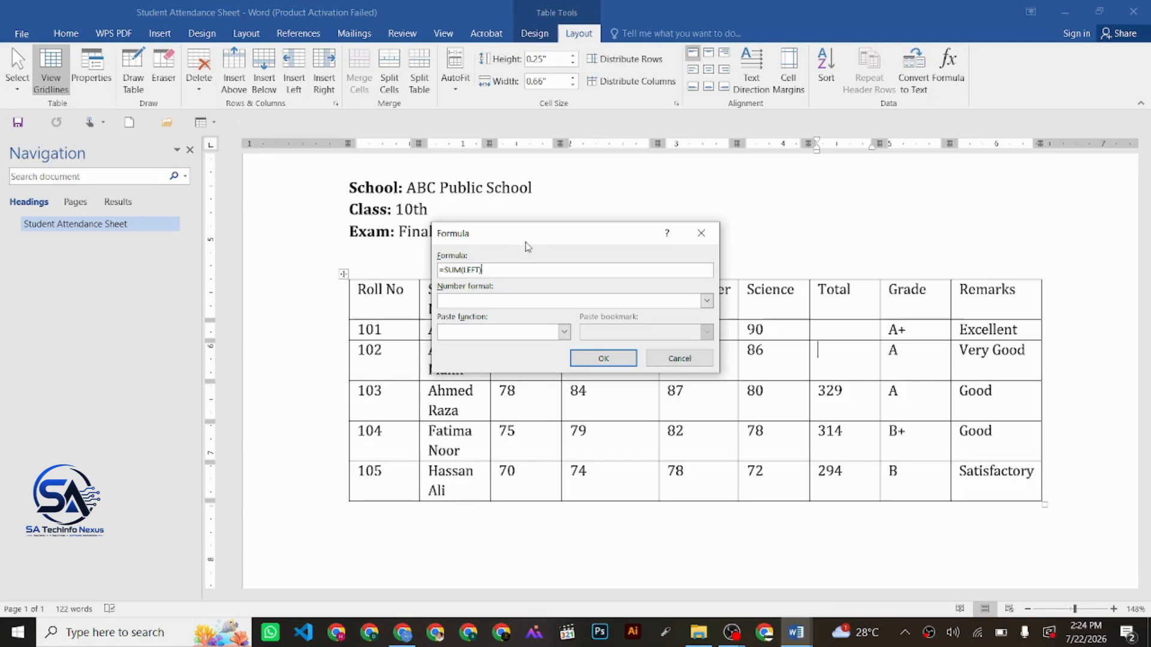
pyautogui.moveTo(527, 233); pyautogui.dragTo(576, 424)
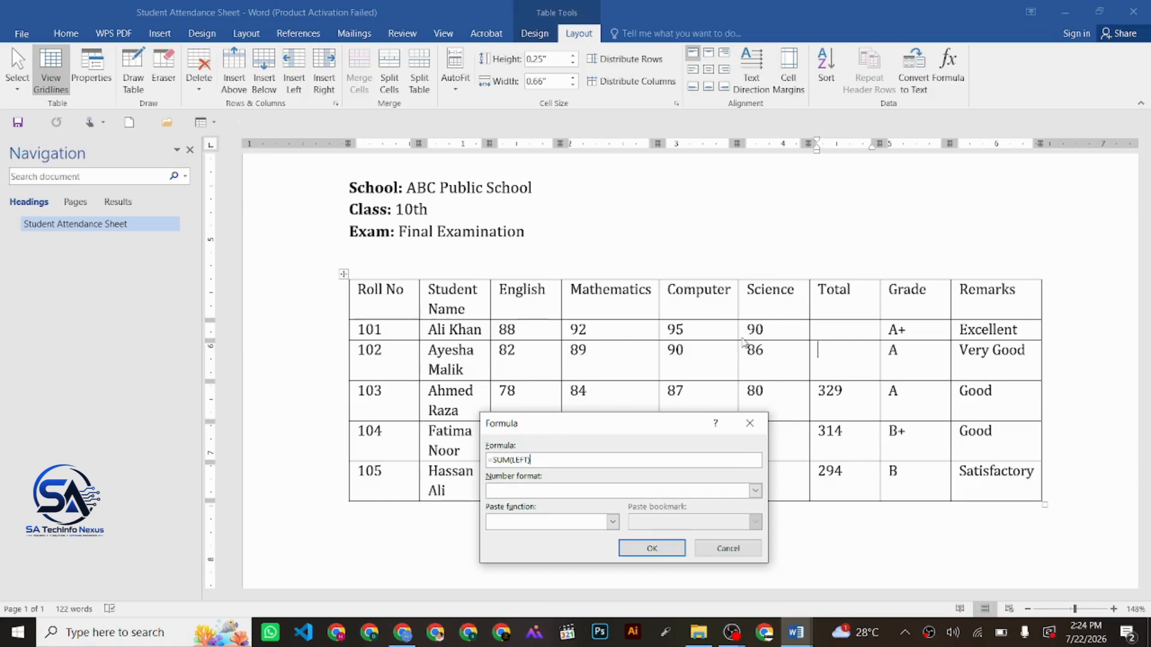
pyautogui.click(662, 550)
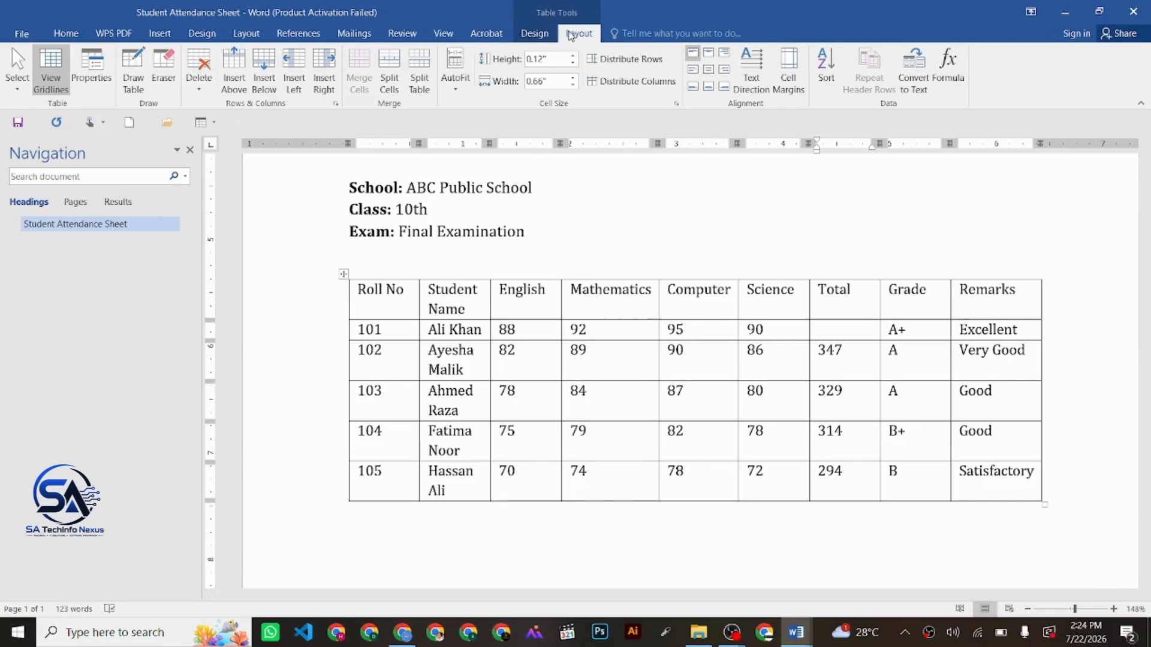
pyautogui.click(947, 67)
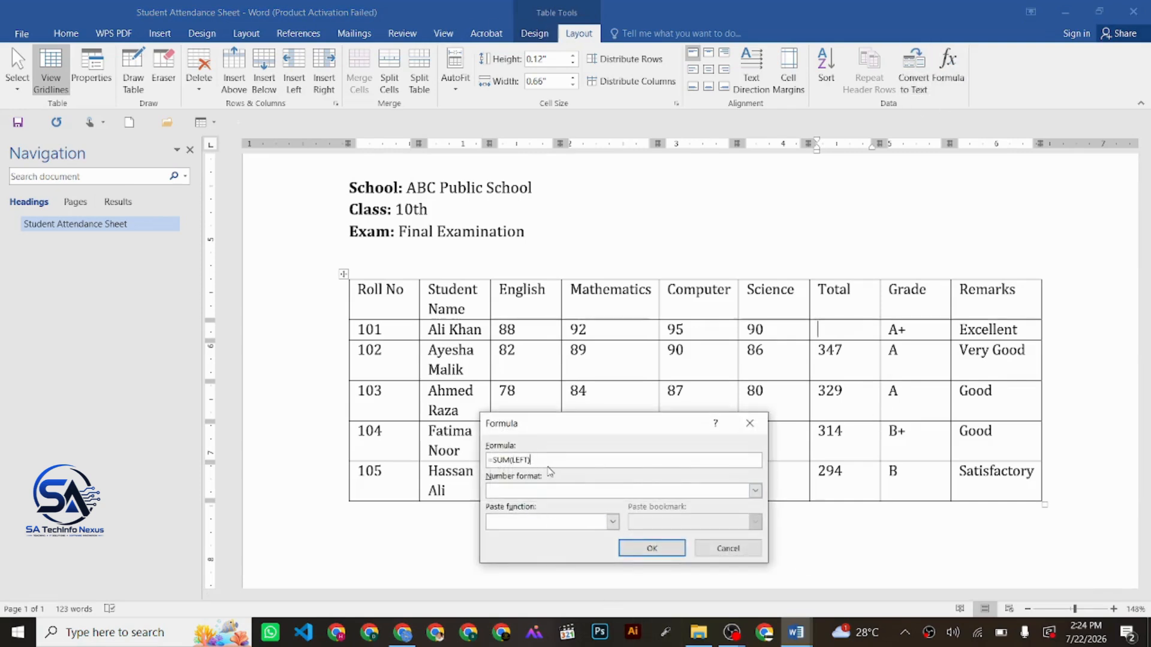
pyautogui.click(644, 546)
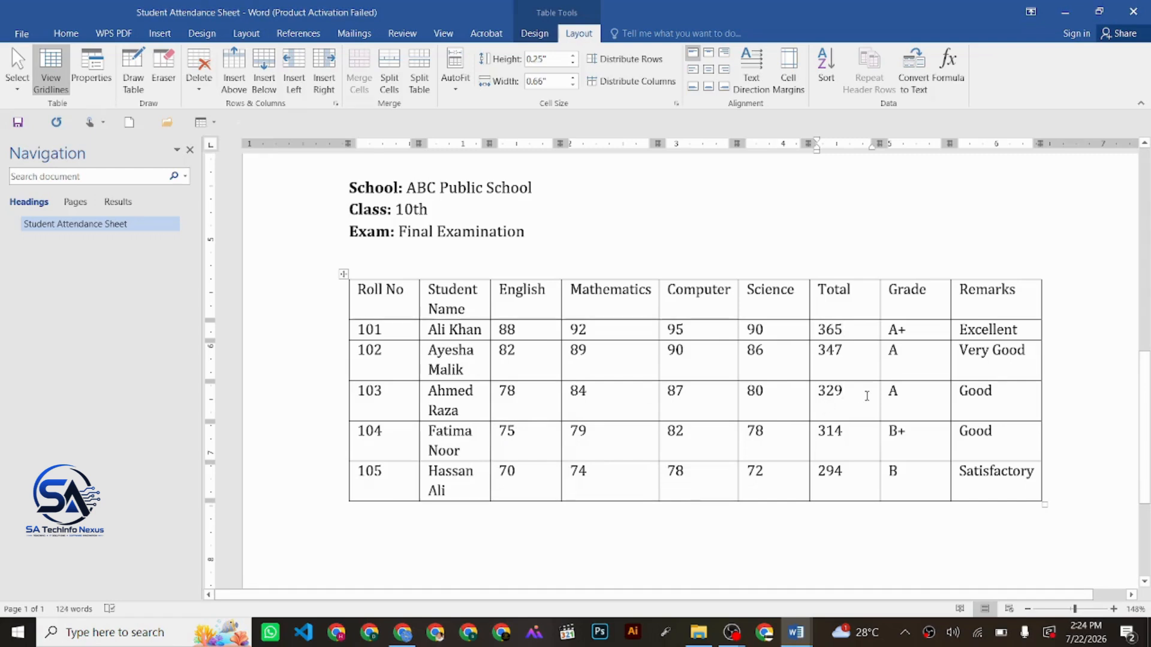
# Step: Clear the third student's Total cell and calculate it again with the formula =SUM(LEFT)
pyautogui.press('BackSpace')
pyautogui.press('BackSpace')
pyautogui.press('BackSpace')
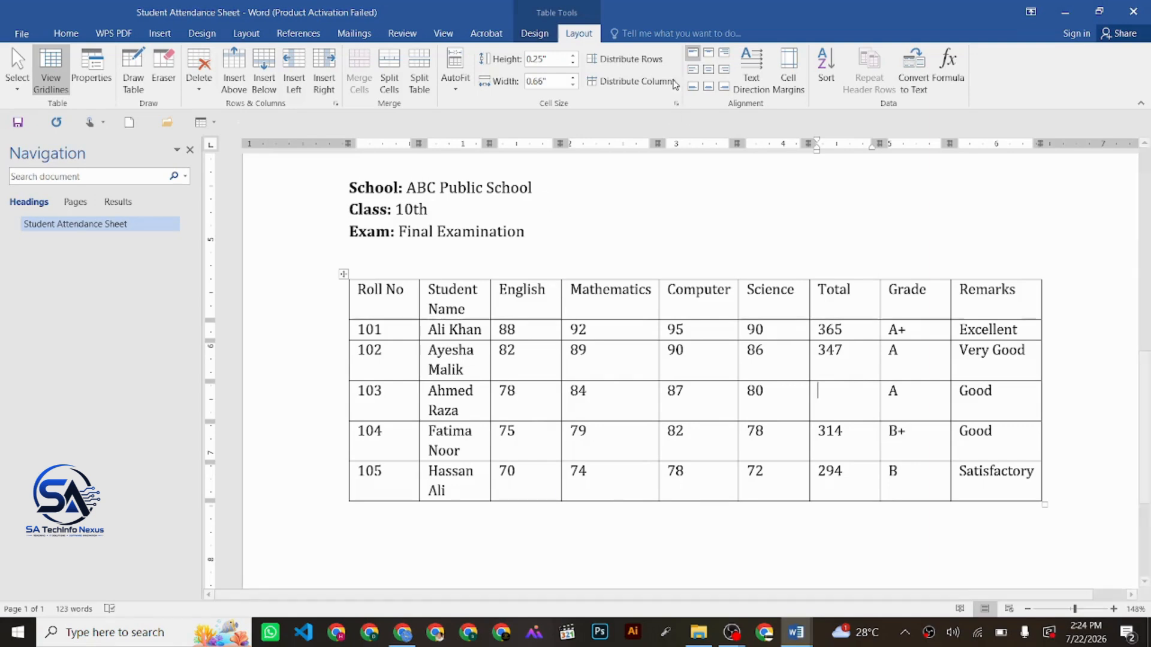
pyautogui.click(948, 67)
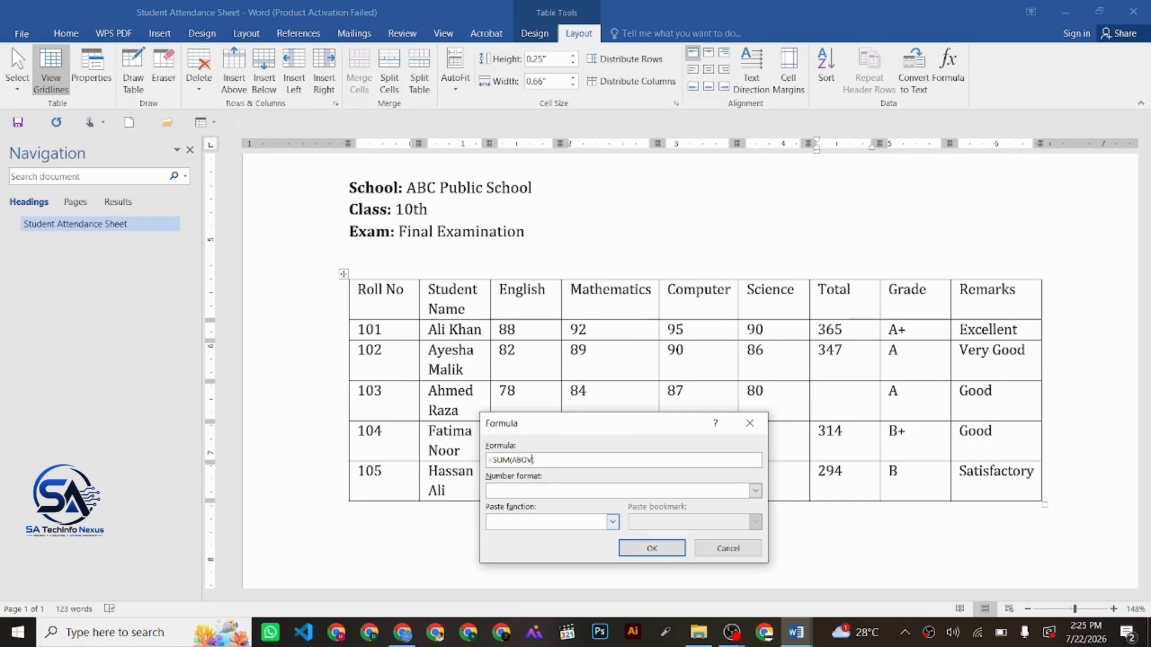
pyautogui.press('BackSpace')
pyautogui.press('BackSpace')
pyautogui.press('BackSpace')
pyautogui.press('BackSpace')
pyautogui.press('BackSpace')
pyautogui.press('BackSpace')
pyautogui.click(663, 552)
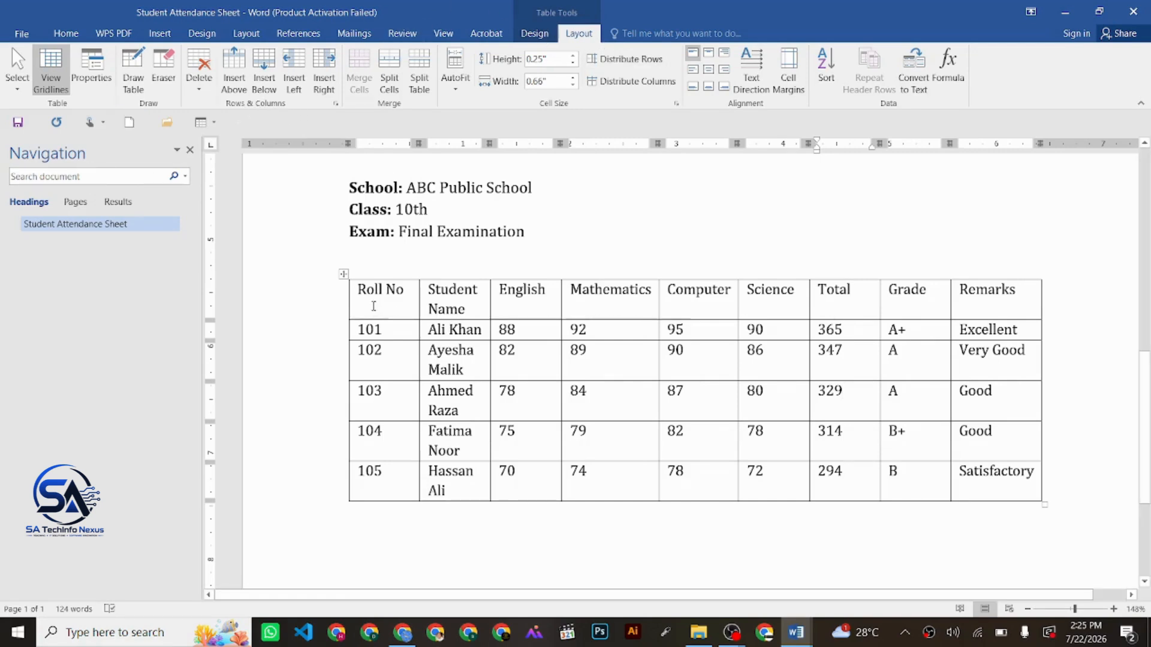
# Step: Insert a blank row below the second student's row, after trying and undoing an insertion above it
pyautogui.moveTo(360, 350); pyautogui.dragTo(1039, 361)
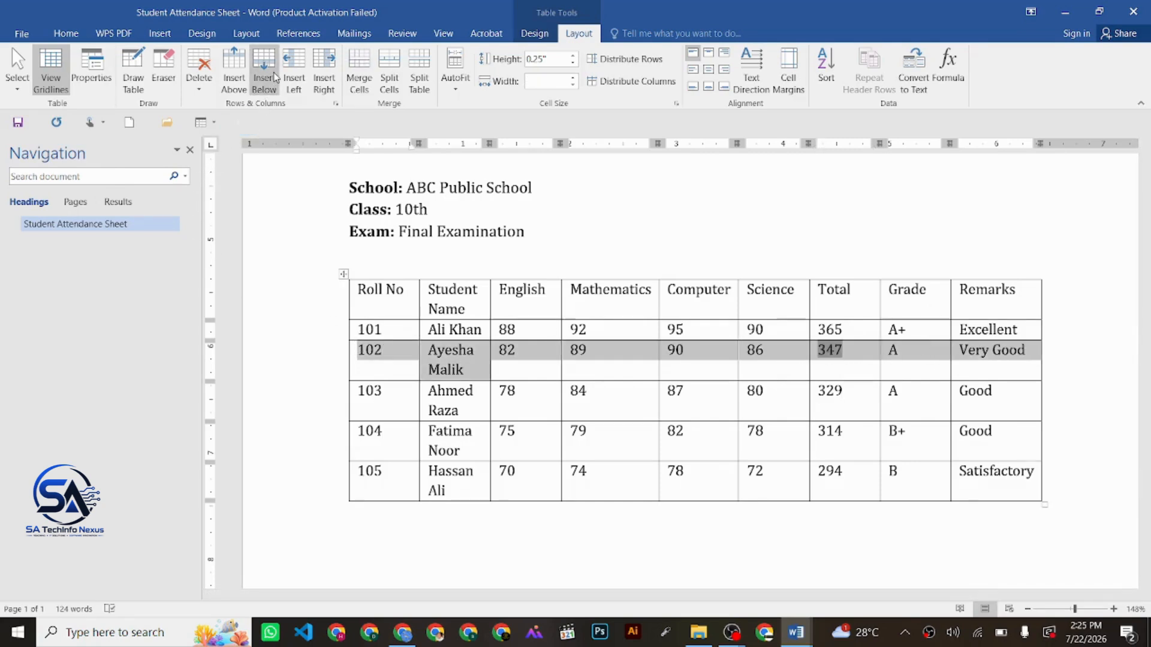
pyautogui.click(235, 65)
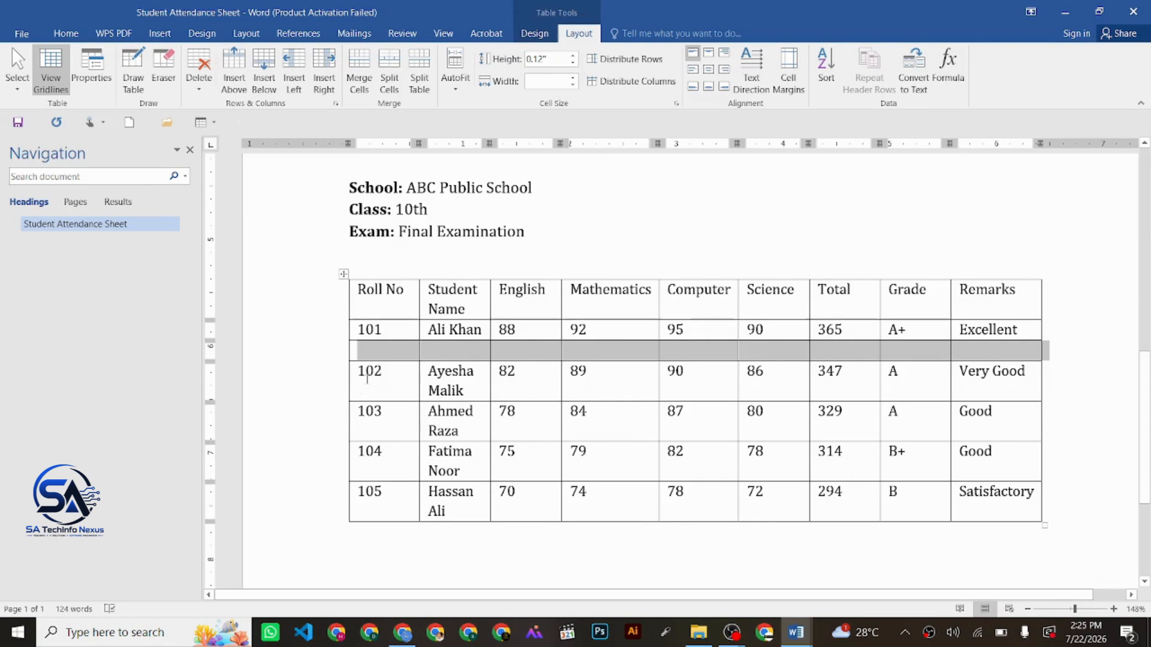
pyautogui.hotkey('ctrl', 'z')
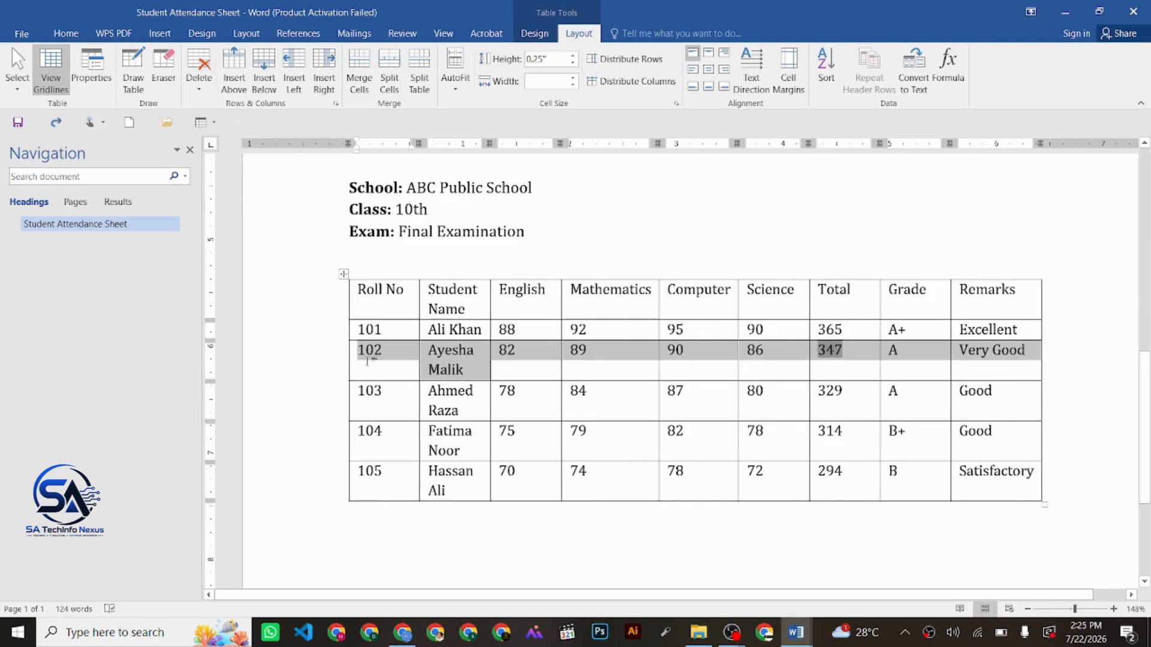
pyautogui.click(262, 60)
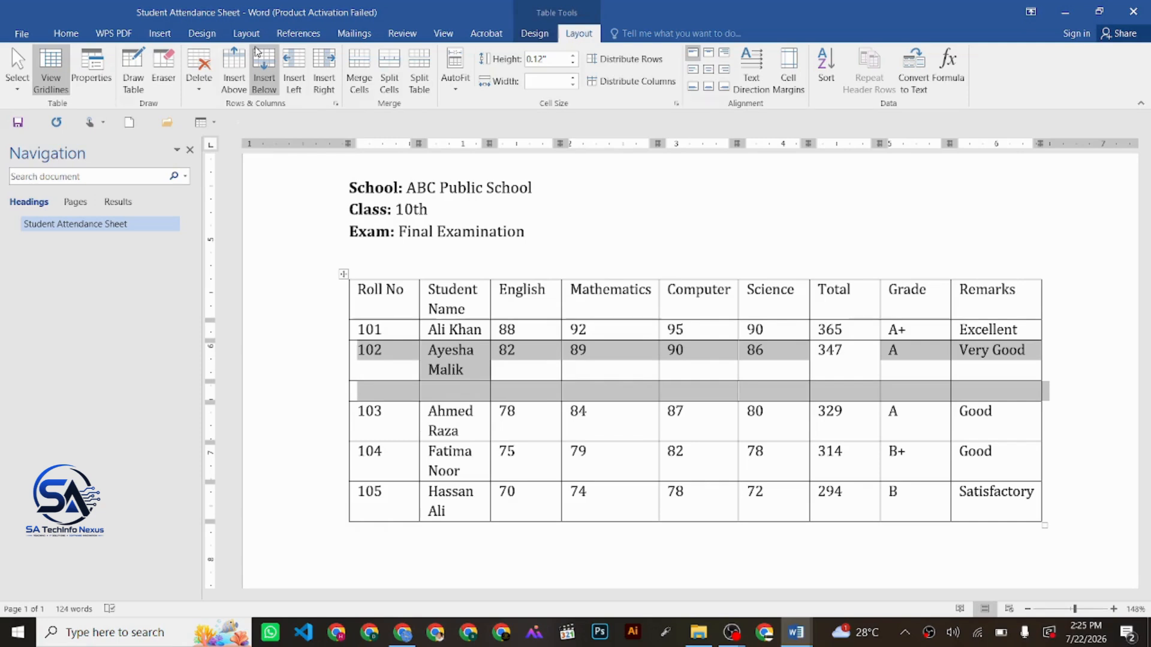
# Step: Insert a blank column to the left of the Remarks column and another to the right of that new column
pyautogui.click(966, 289)
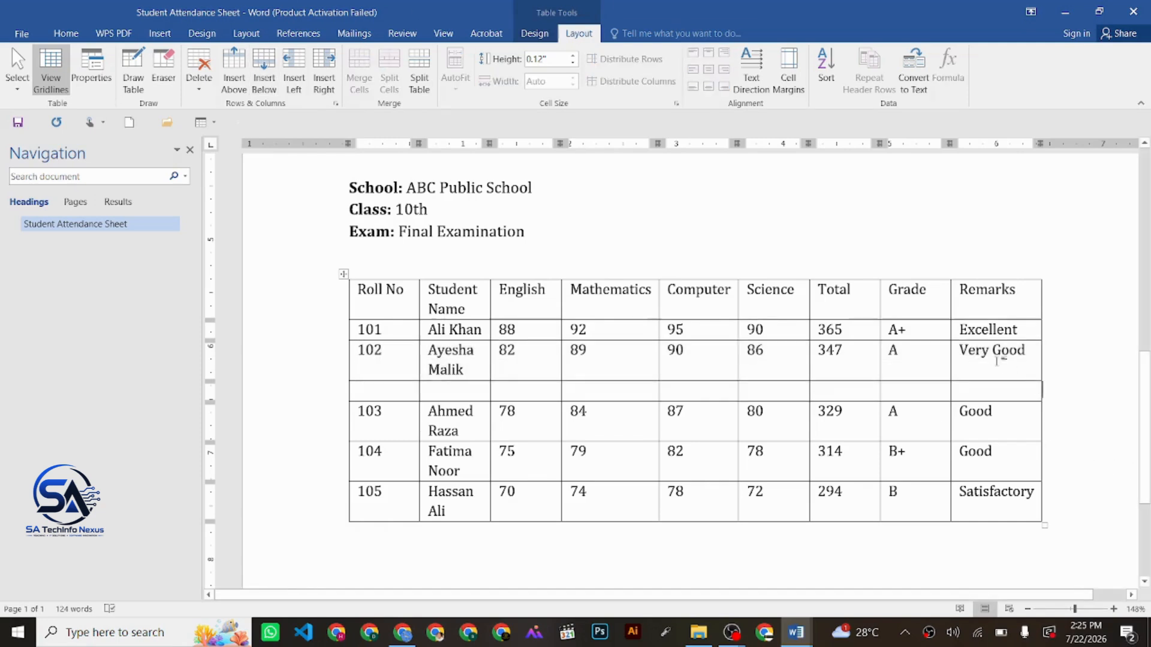
pyautogui.moveTo(993, 366); pyautogui.dragTo(1011, 502)
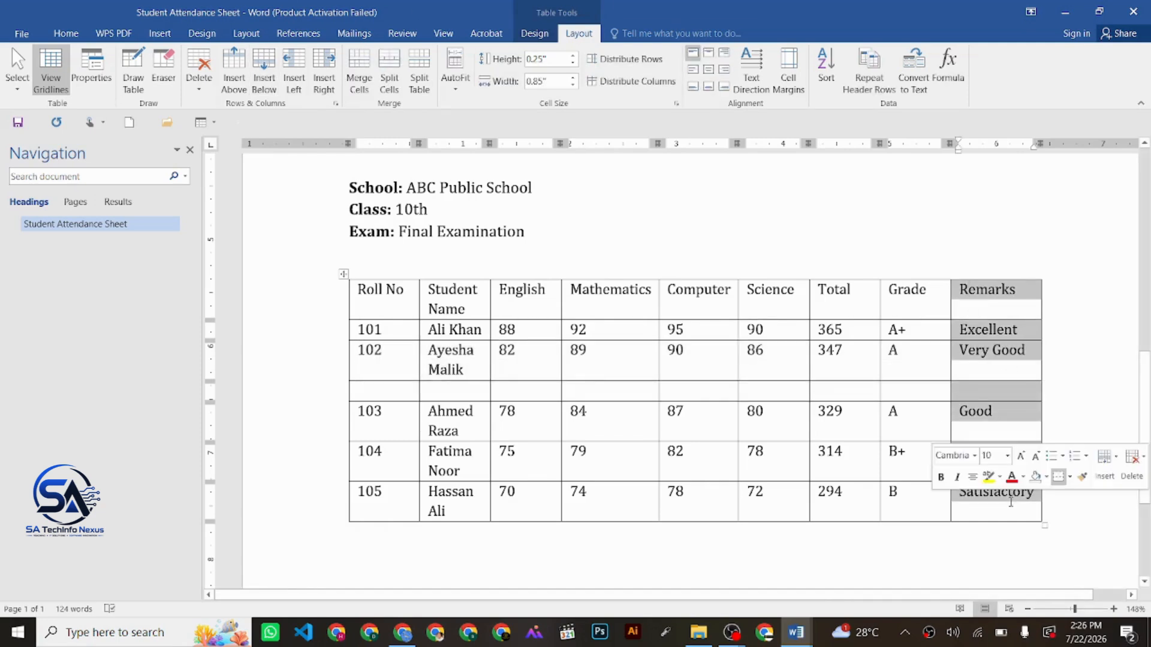
pyautogui.click(294, 71)
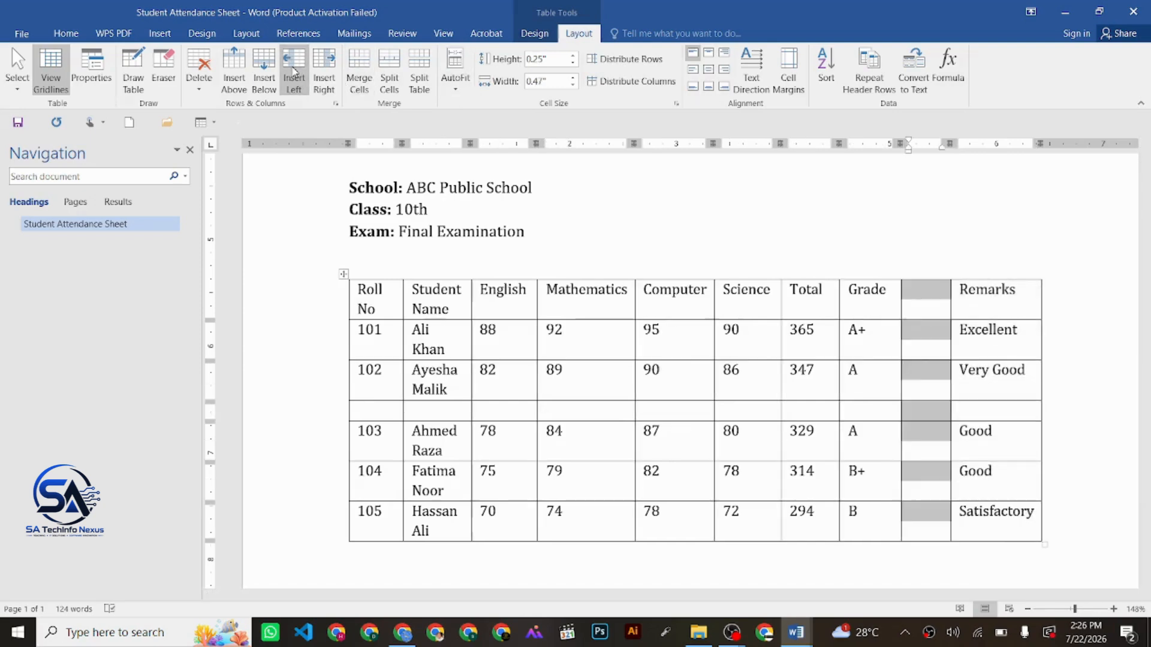
pyautogui.click(324, 64)
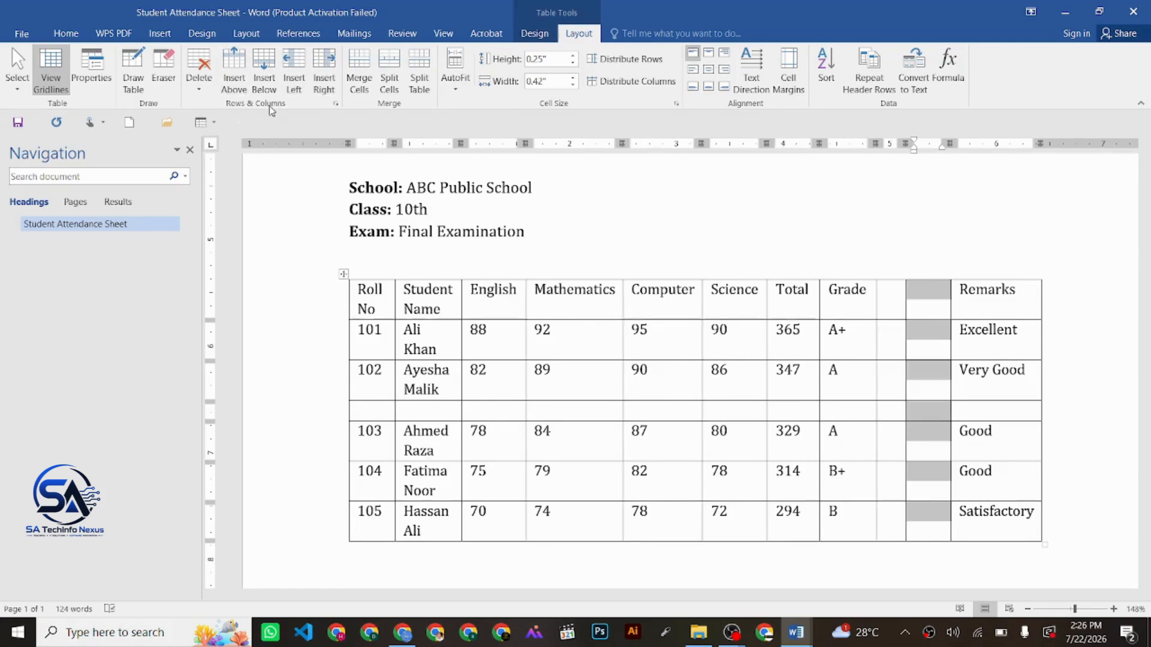
# Step: Delete both blank columns between Grade and Remarks
pyautogui.click(197, 66)
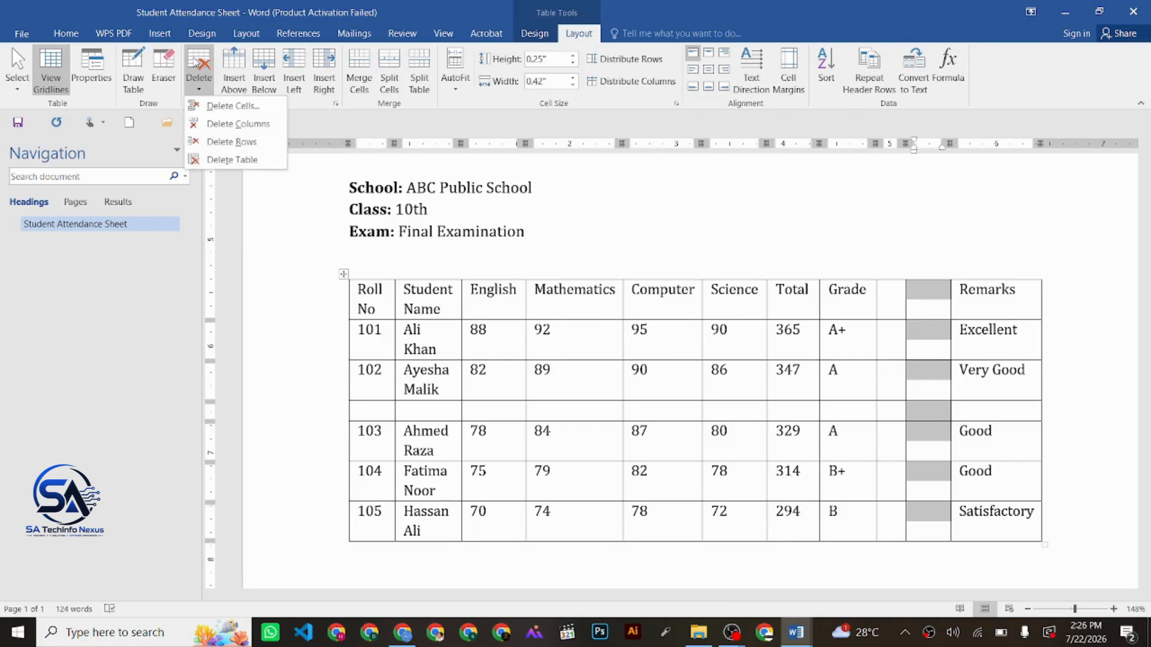
pyautogui.click(228, 123)
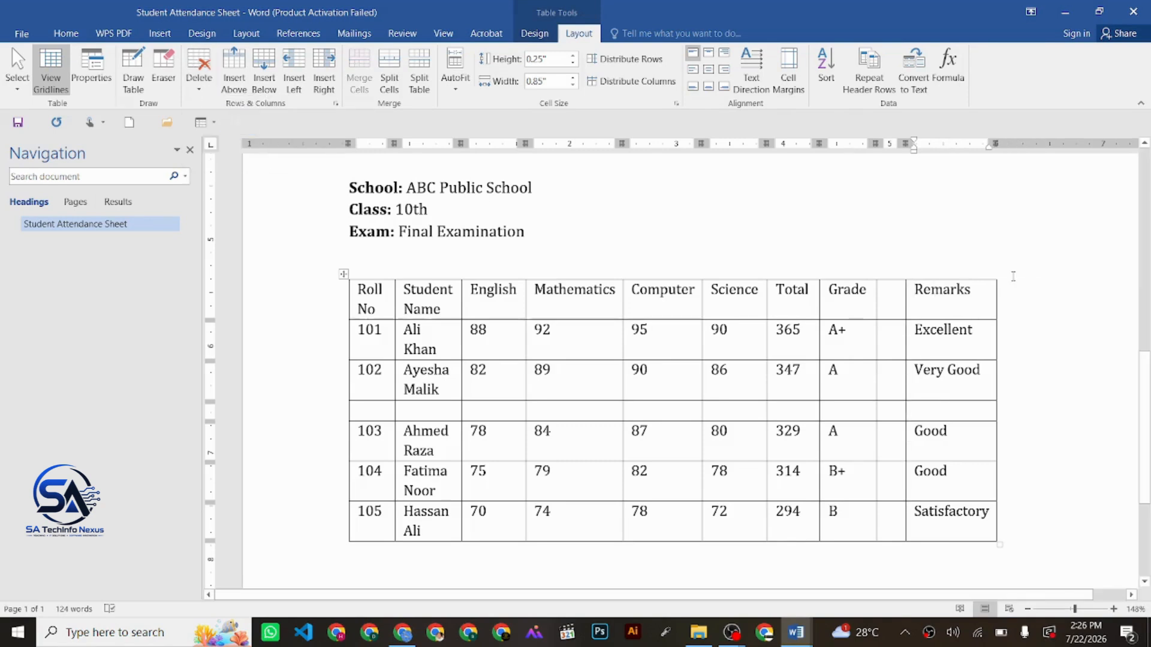
pyautogui.moveTo(897, 300)
pyautogui.mouseDown()
pyautogui.moveTo(855, 479)
pyautogui.moveTo(892, 522)
pyautogui.mouseUp()
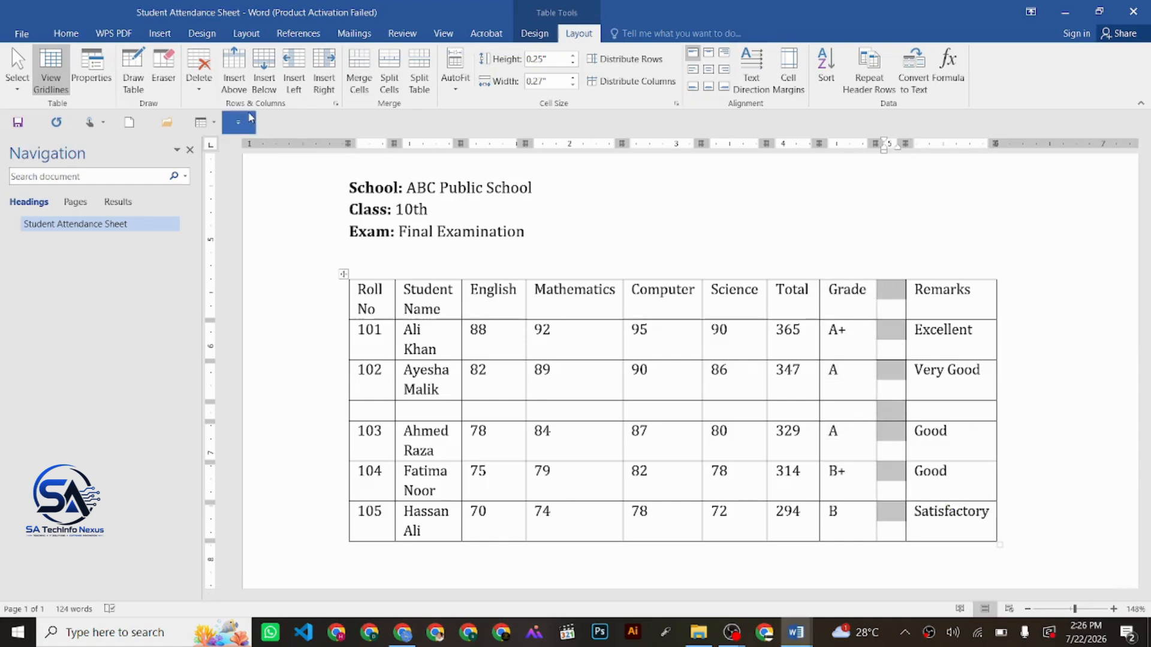
pyautogui.click(218, 87)
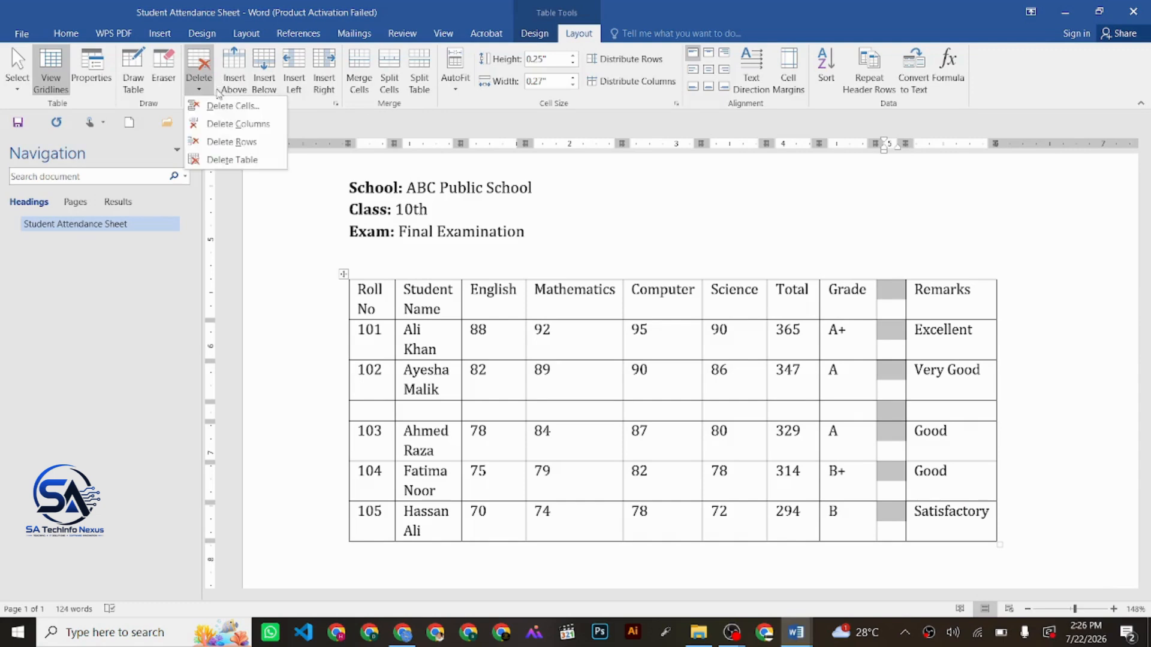
pyautogui.click(235, 124)
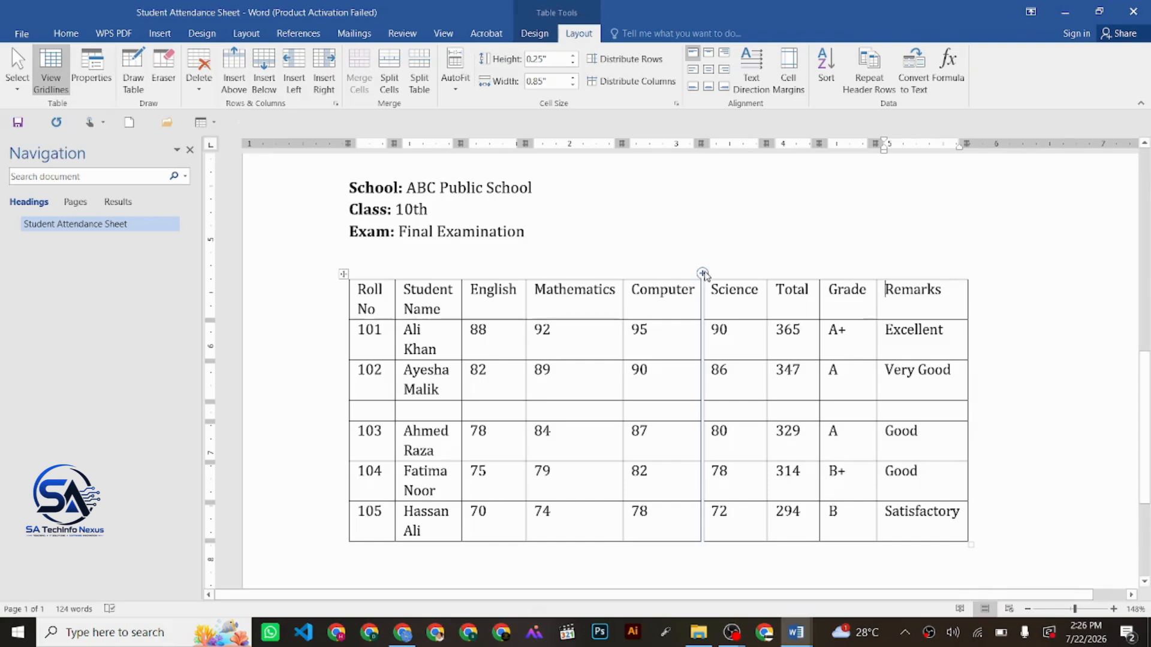
# Step: Create a new blank document and draw a table outline about 6.32" wide and 3.06" high with Draw Table
pyautogui.hotkey('ctrl', 'n')
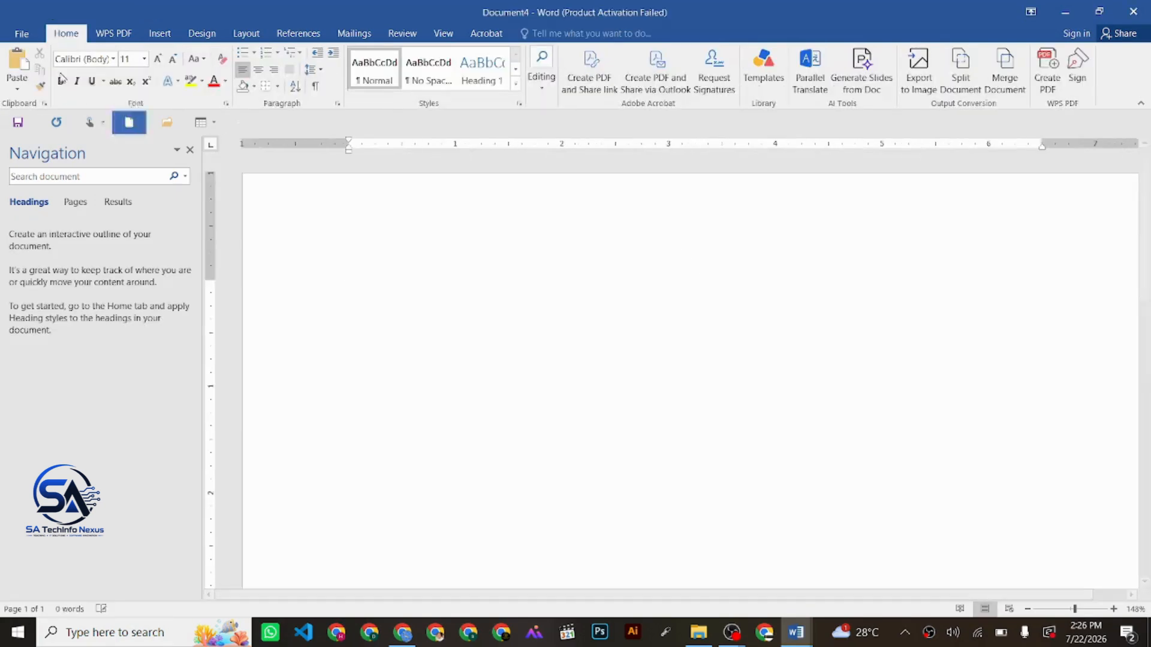
pyautogui.click(159, 28)
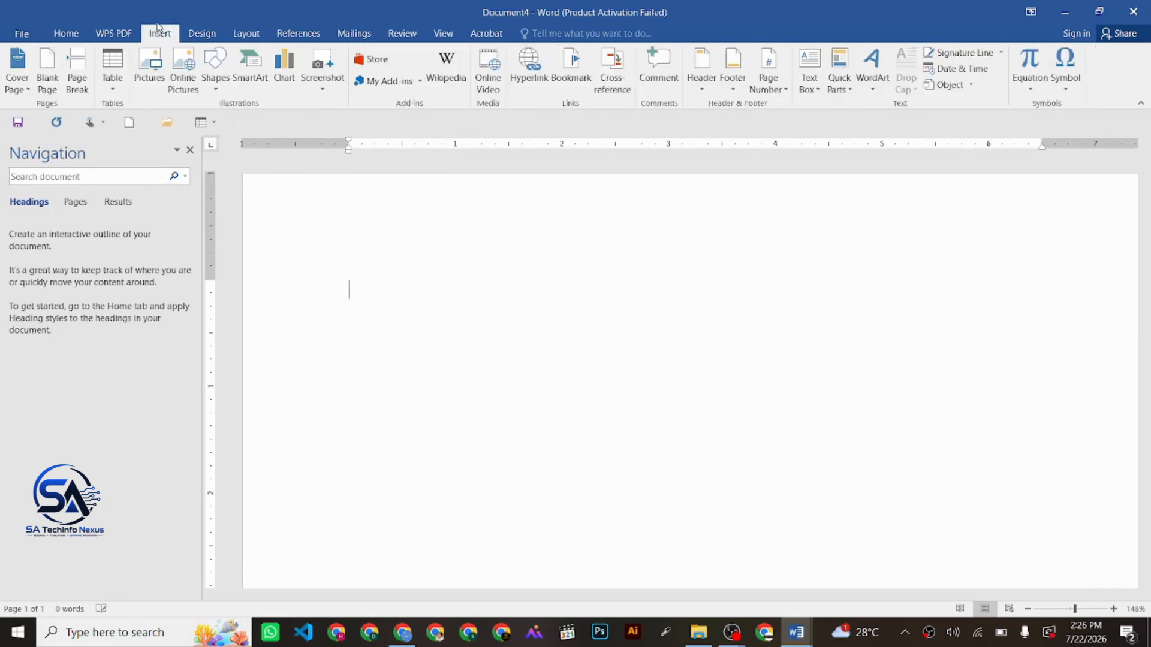
pyautogui.click(113, 81)
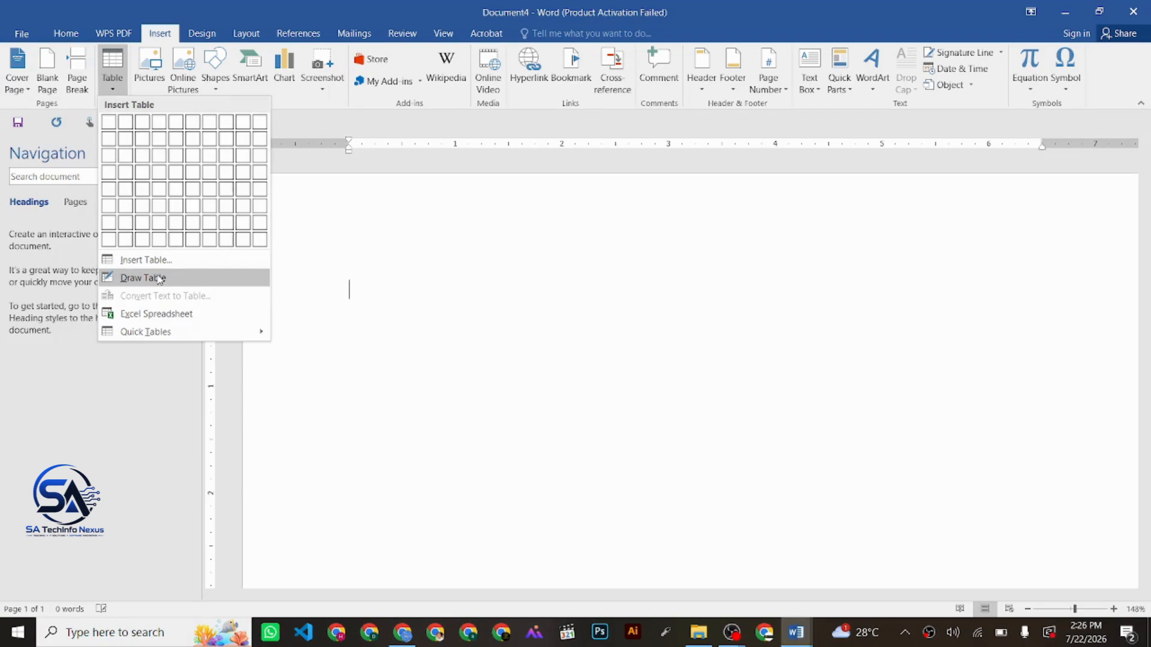
pyautogui.click(160, 279)
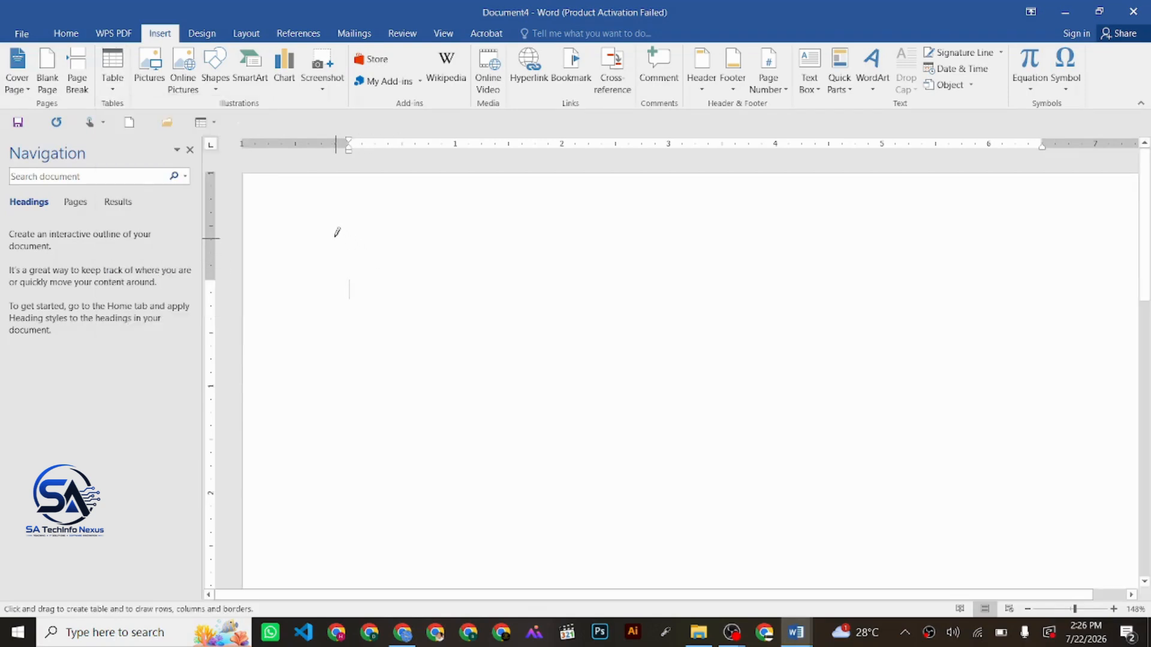
pyautogui.moveTo(334, 234)
pyautogui.mouseDown()
pyautogui.moveTo(397, 379)
pyautogui.moveTo(505, 463)
pyautogui.moveTo(995, 546)
pyautogui.moveTo(1009, 565)
pyautogui.mouseUp()
pyautogui.scroll(-2, 411, 318)
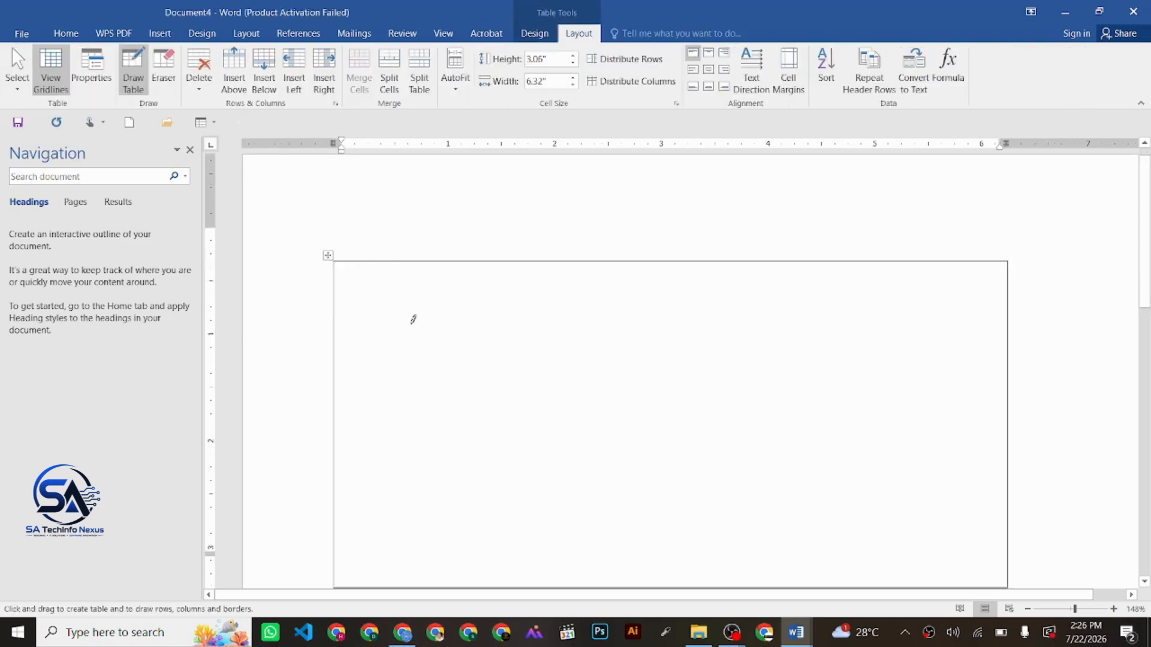
# Step: Draw four horizontal lines across the table to split it into five rows, each roughly 0.6" high
pyautogui.moveTo(889, 303)
pyautogui.mouseDown()
pyautogui.moveTo(1066, 303)
pyautogui.moveTo(1040, 283)
pyautogui.moveTo(257, 311)
pyautogui.mouseUp()
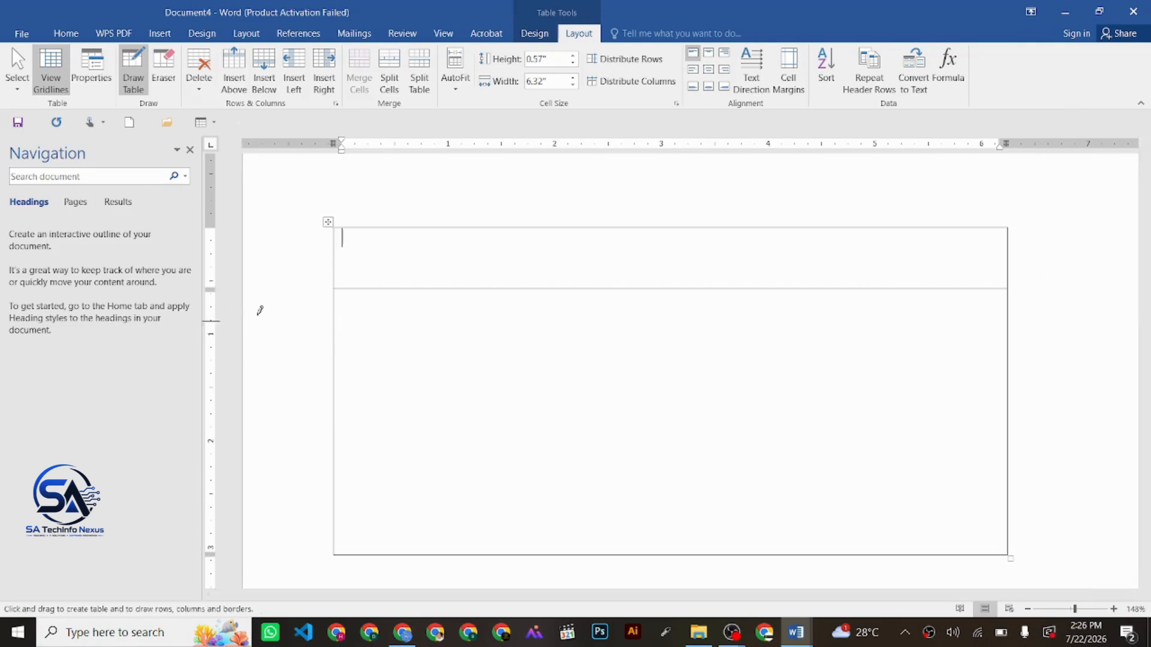
pyautogui.moveTo(337, 354); pyautogui.dragTo(831, 358)
pyautogui.moveTo(339, 415); pyautogui.dragTo(1022, 424)
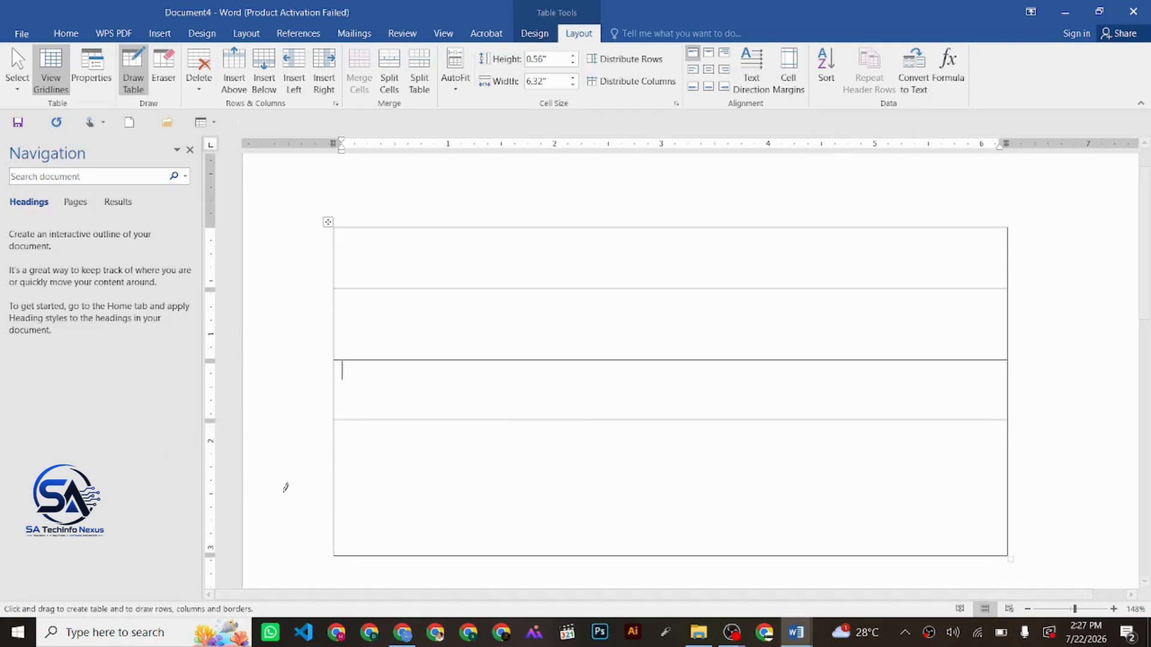
pyautogui.moveTo(337, 478)
pyautogui.mouseDown()
pyautogui.moveTo(848, 488)
pyautogui.moveTo(834, 479)
pyautogui.mouseUp()
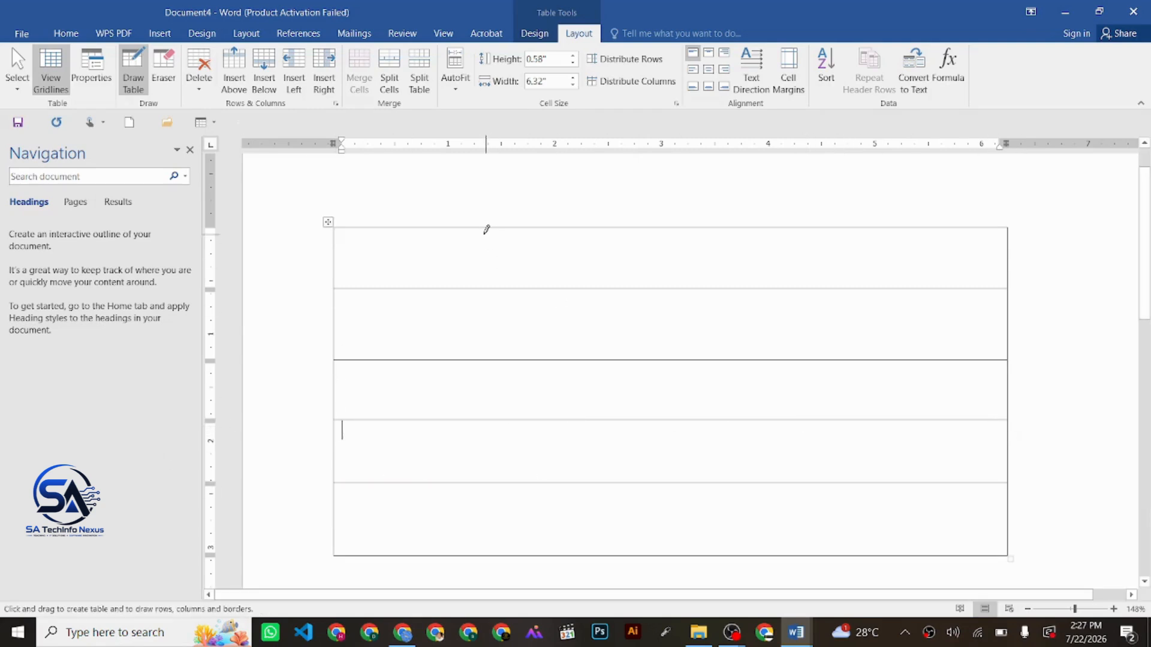
# Step: Draw three vertical lines through all rows to make four columns, the first three about 1.3", 1.33" and 1.92" wide
pyautogui.moveTo(474, 226); pyautogui.dragTo(470, 484)
pyautogui.moveTo(466, 555); pyautogui.dragTo(462, 559)
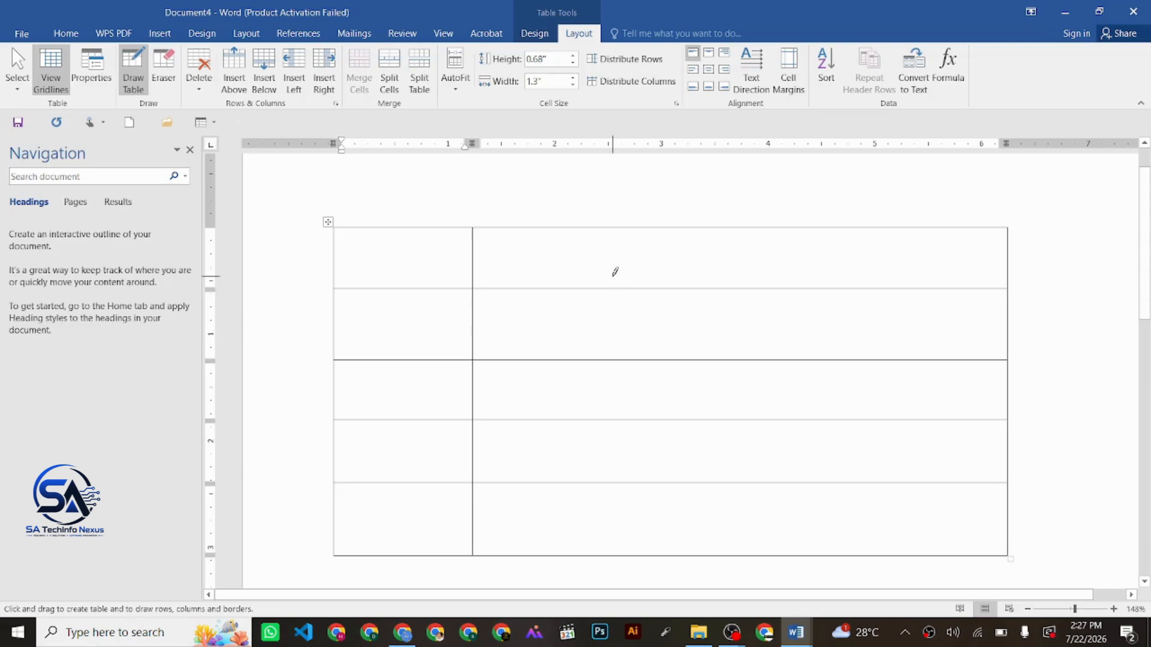
pyautogui.moveTo(615, 227)
pyautogui.mouseDown()
pyautogui.moveTo(576, 394)
pyautogui.moveTo(603, 509)
pyautogui.moveTo(628, 548)
pyautogui.mouseUp()
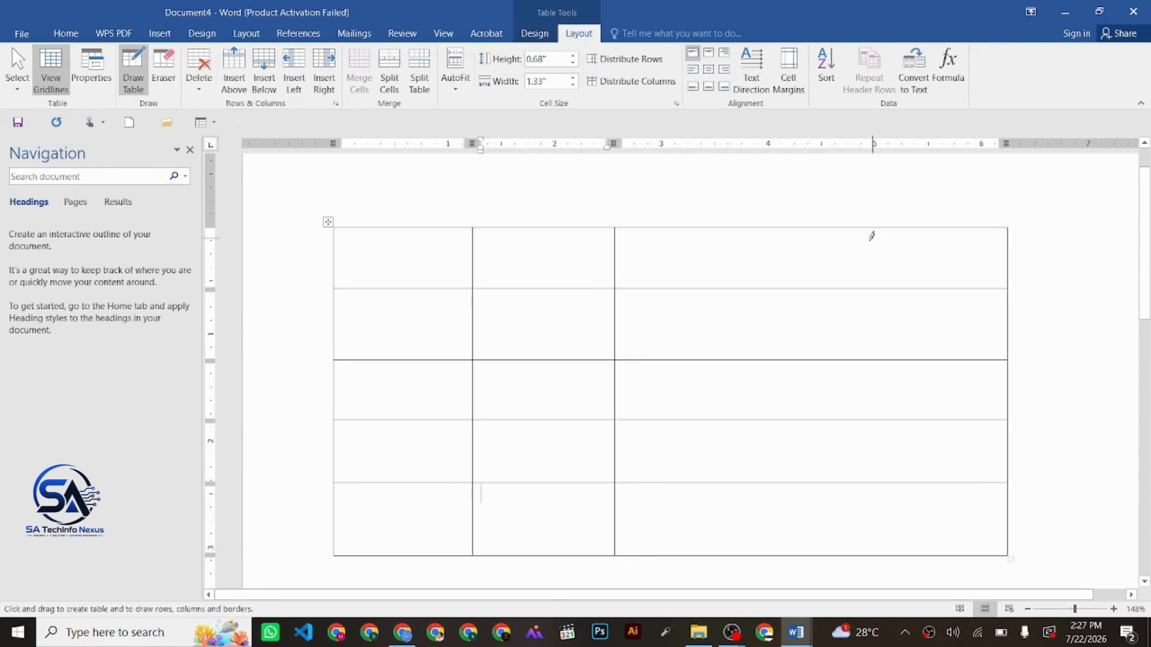
pyautogui.moveTo(822, 227); pyautogui.dragTo(812, 545)
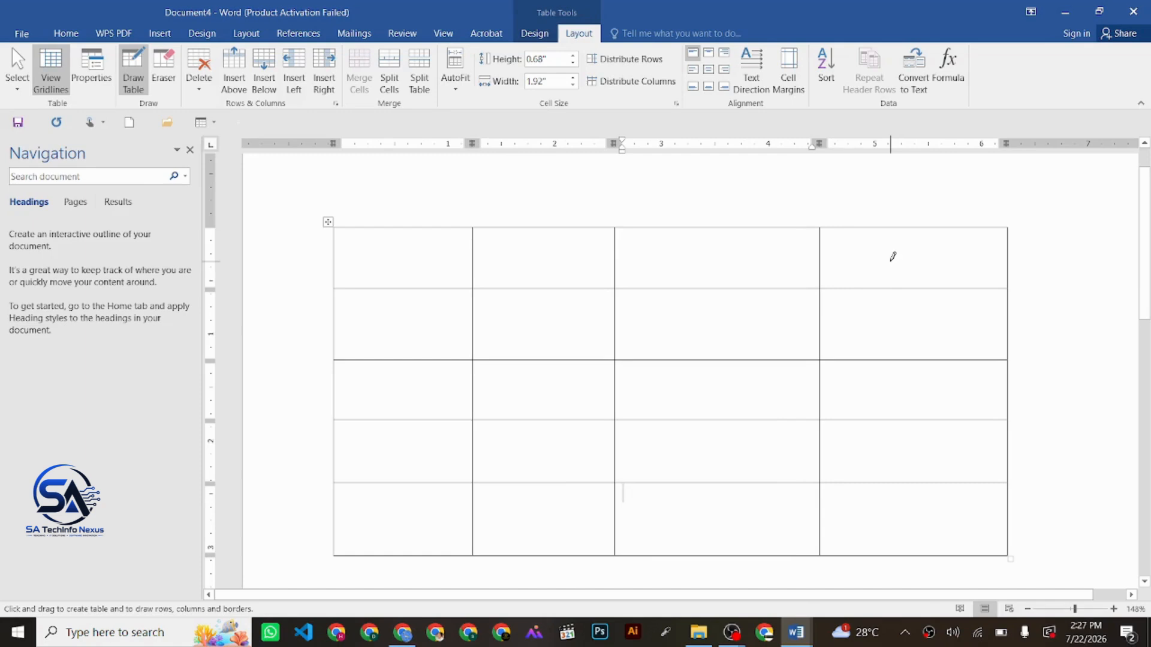
# Step: Switch to the 22 july document and review its table topics from Introduction through Quick Tables
pyautogui.click(795, 642)
pyautogui.click(554, 572)
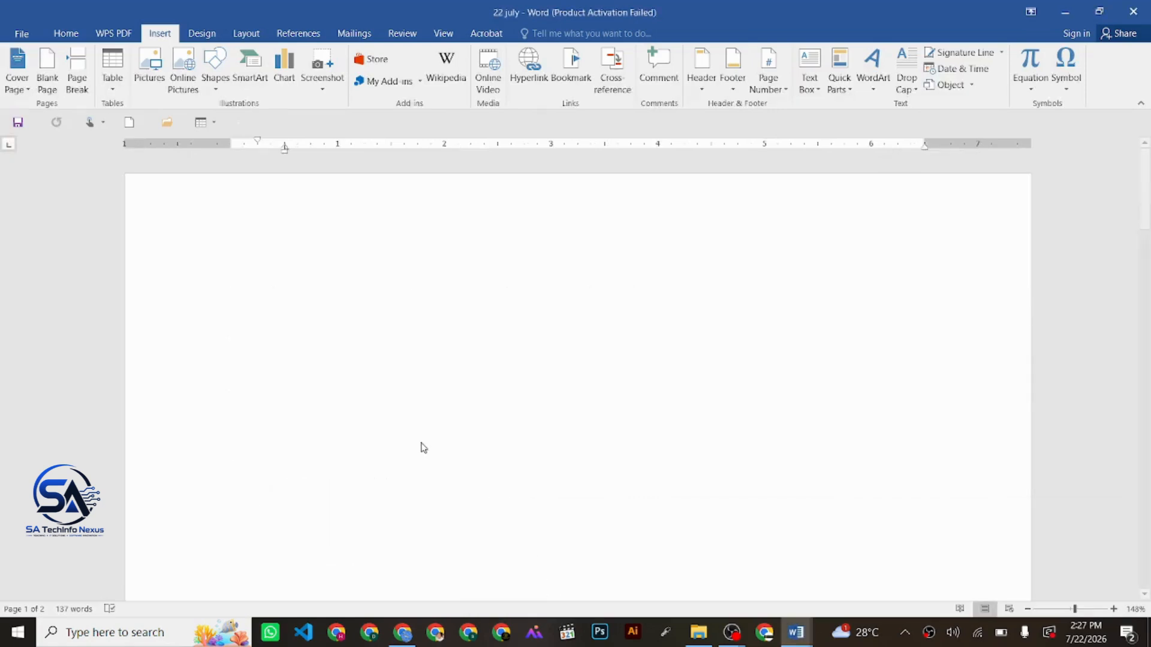
pyautogui.scroll(-3, 422, 443)
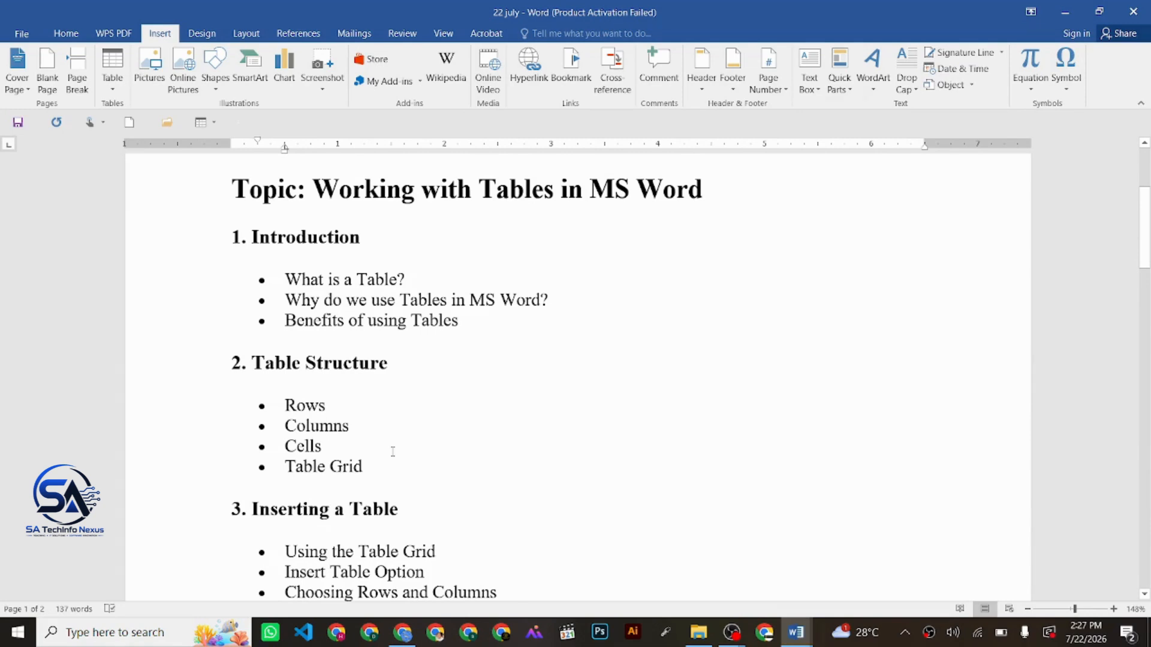
pyautogui.scroll(-2, 424, 474)
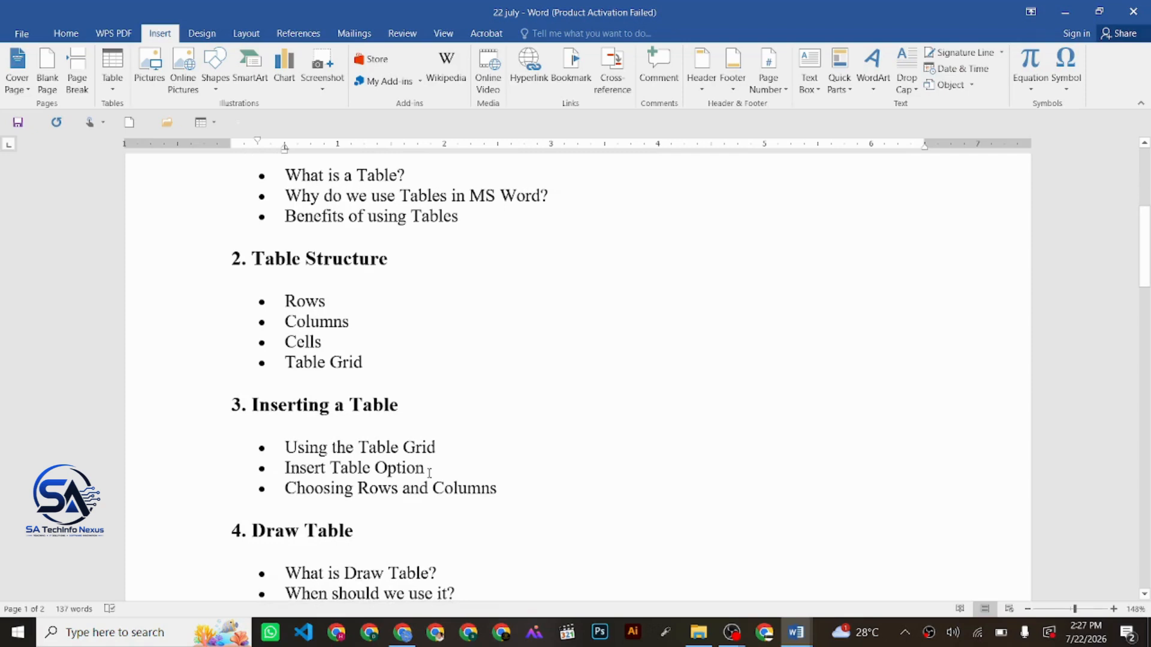
pyautogui.scroll(-2, 514, 539)
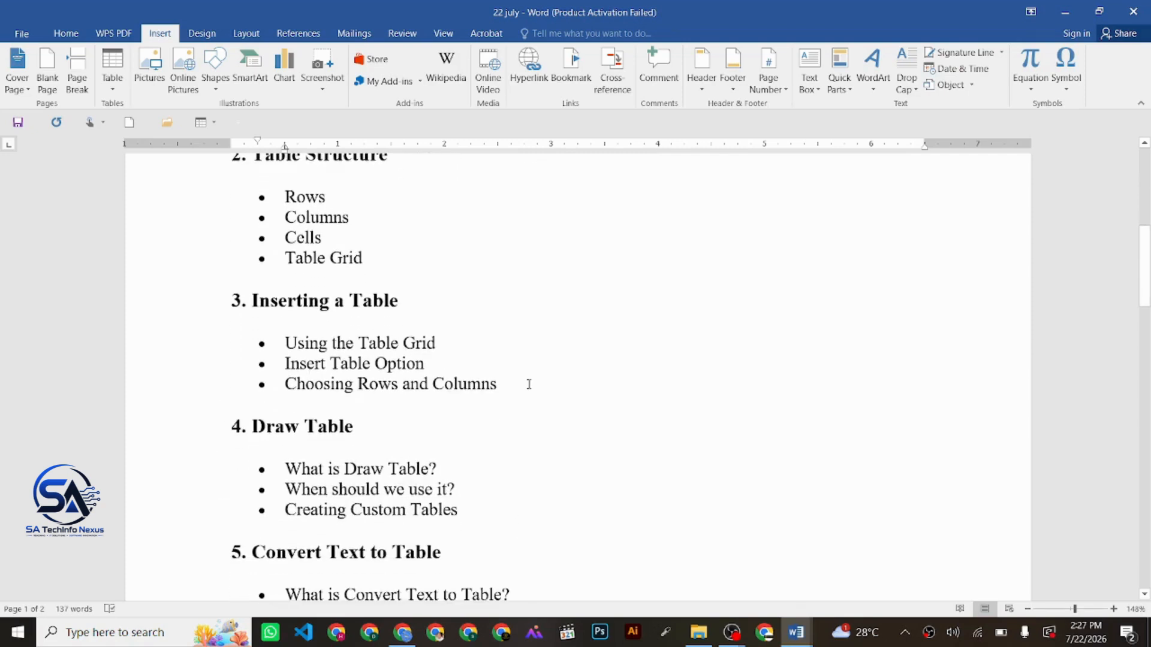
pyautogui.scroll(-2, 554, 441)
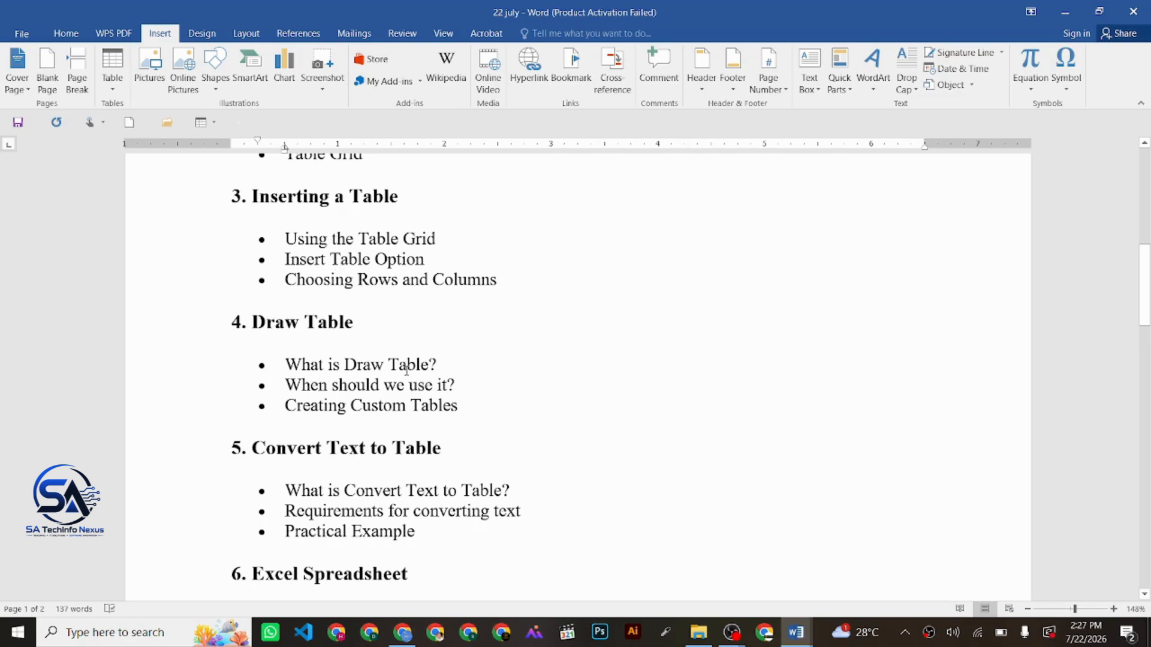
pyautogui.scroll(-3, 519, 392)
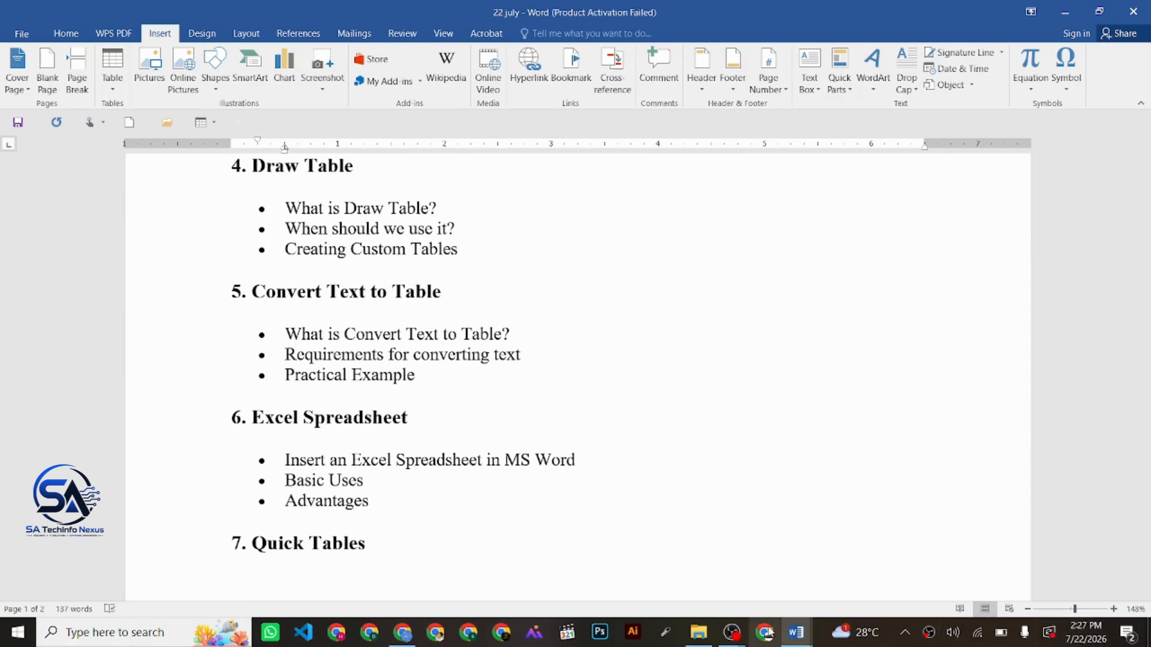
# Step: Switch to the Student Attendance Sheet document
pyautogui.click(785, 639)
pyautogui.click(753, 586)
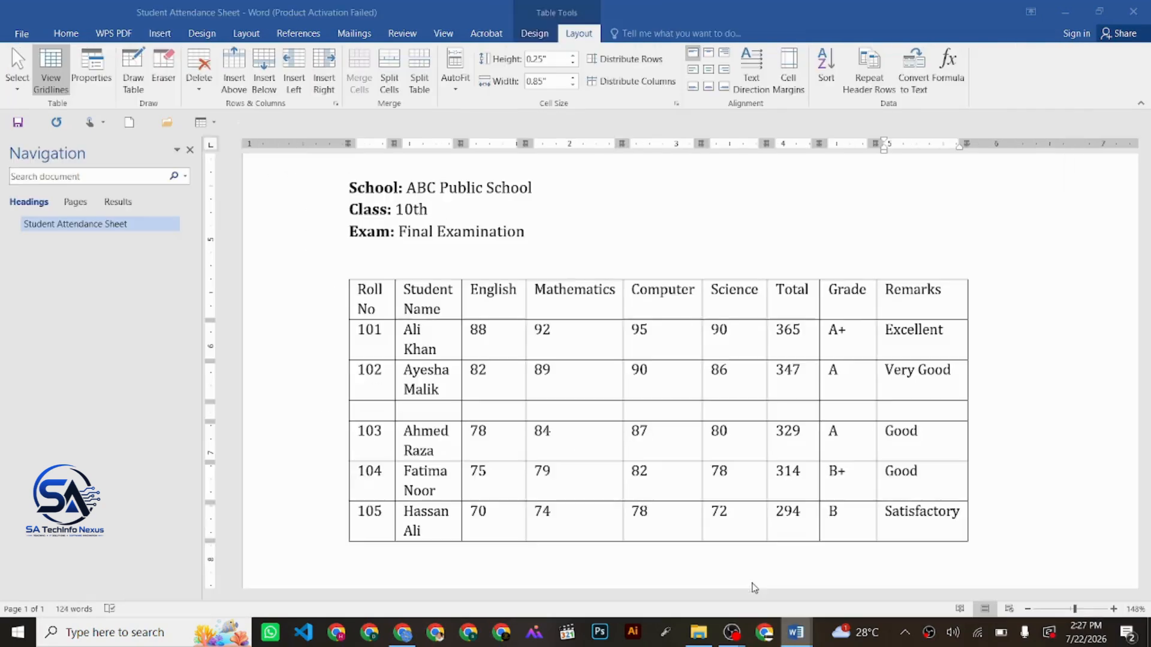
# Step: Try converting the whole marks table with Convert Text to Table, separating text at paragraphs, and undo the conversion
pyautogui.moveTo(340, 286); pyautogui.dragTo(950, 519)
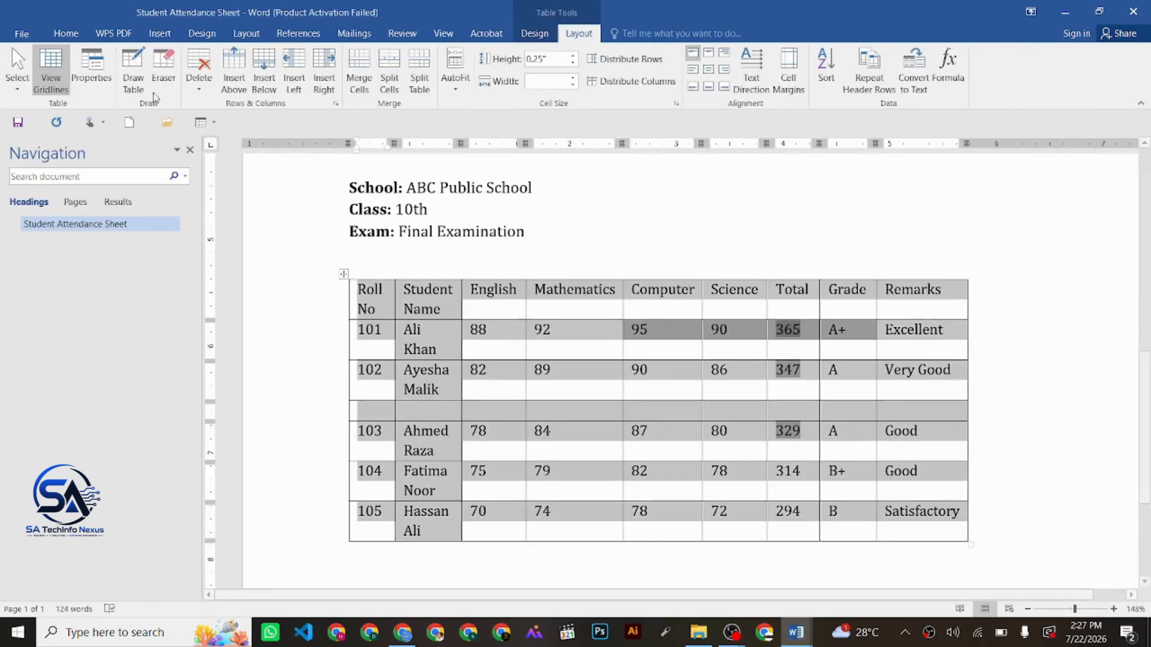
pyautogui.click(160, 33)
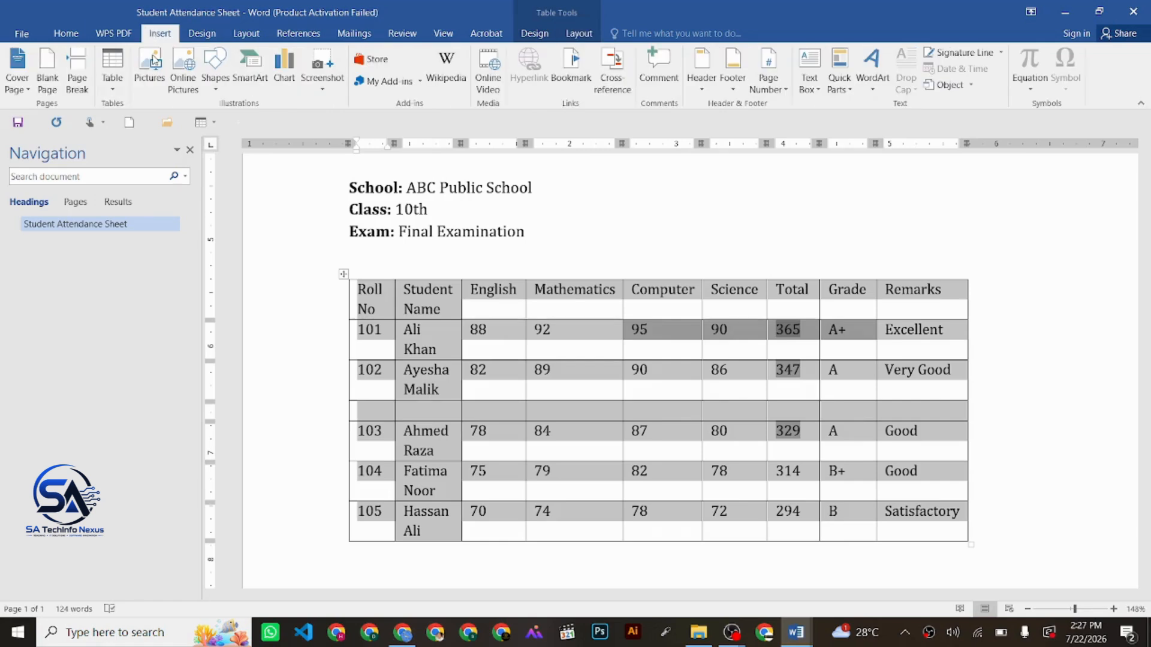
pyautogui.click(110, 91)
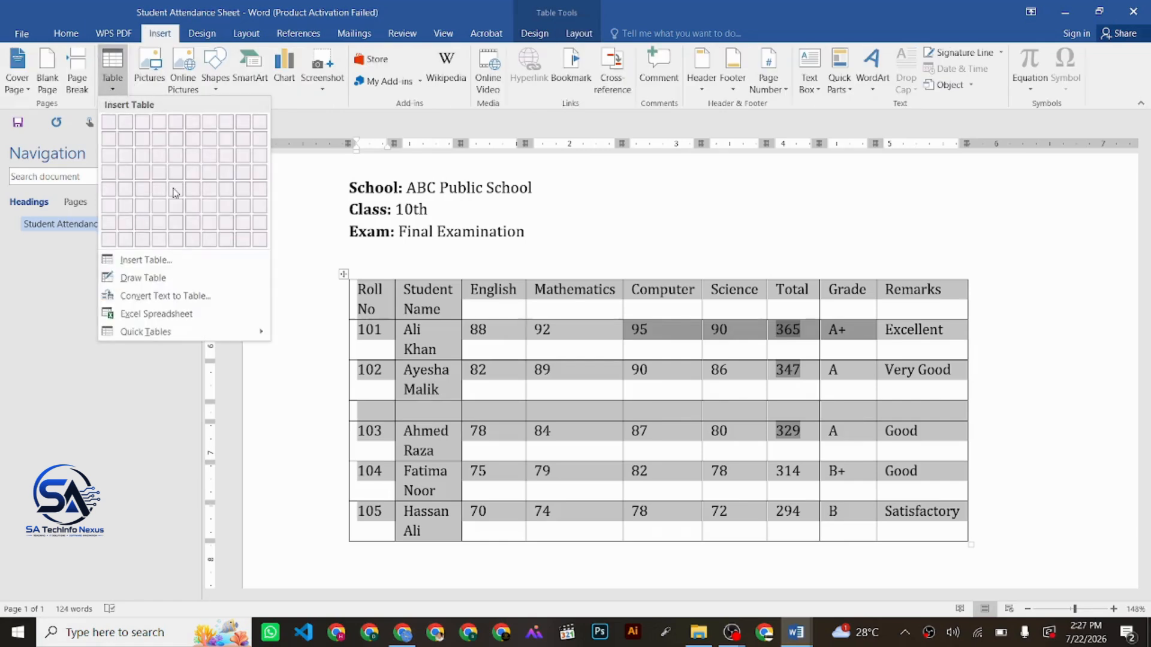
pyautogui.click(229, 297)
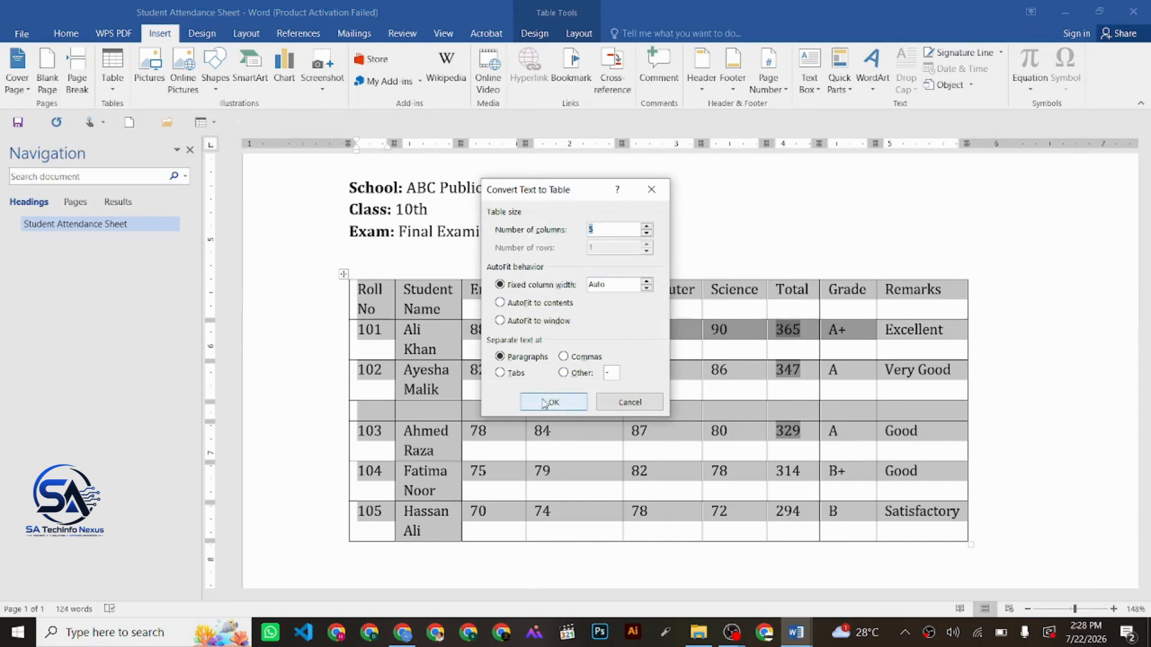
pyautogui.click(500, 372)
pyautogui.click(500, 357)
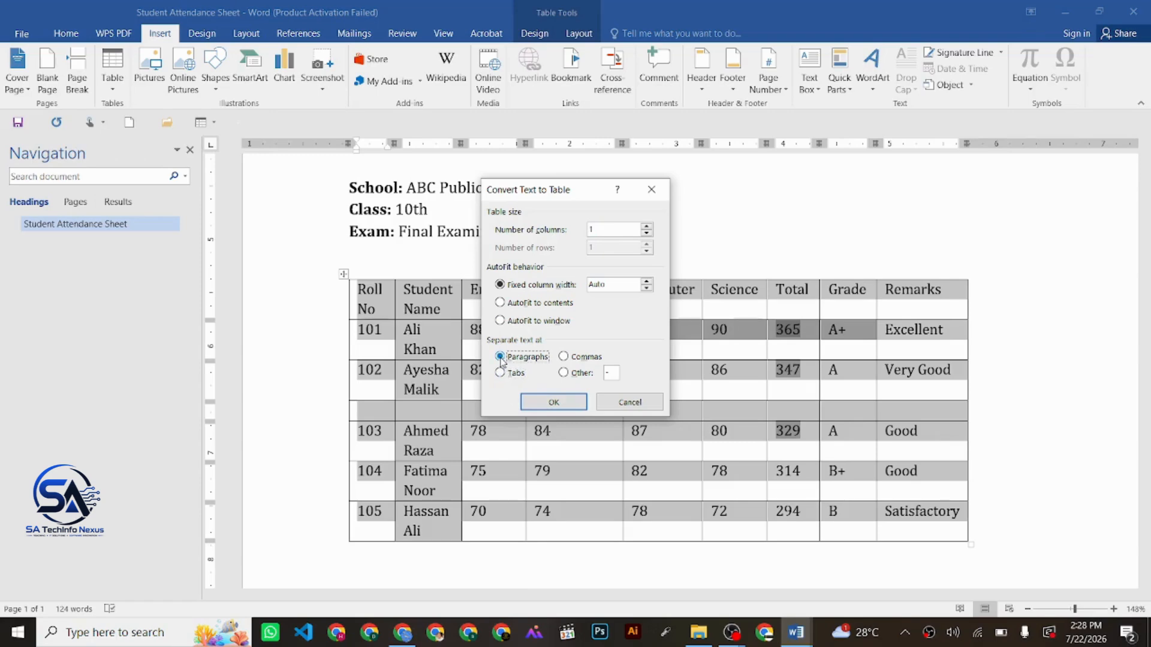
pyautogui.click(551, 408)
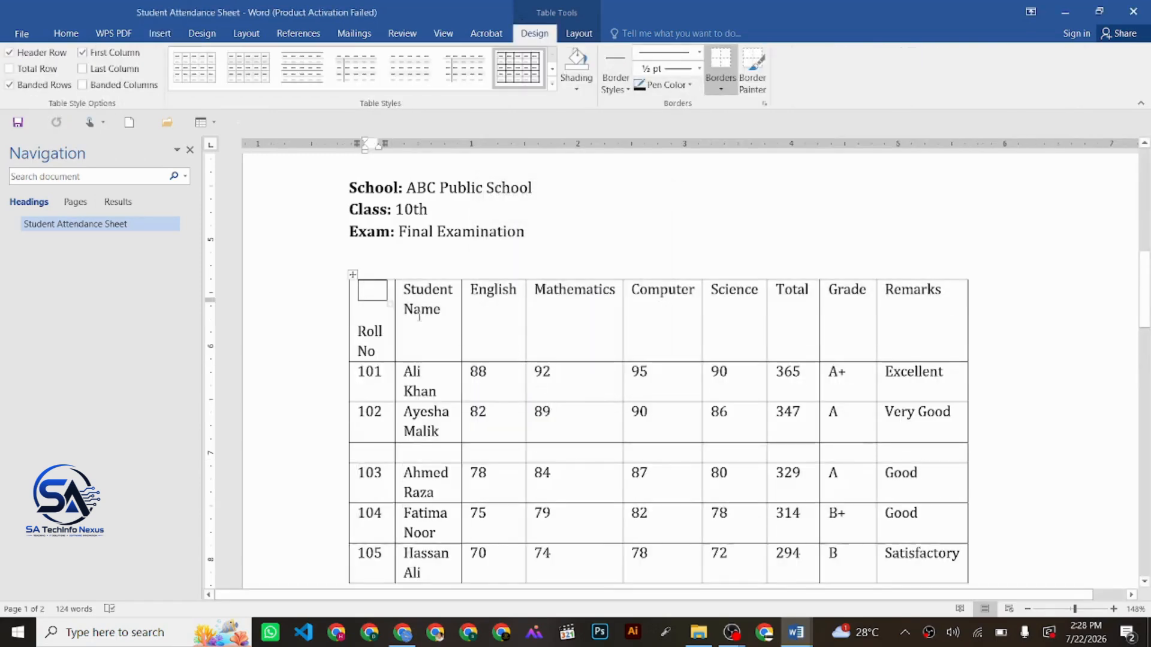
pyautogui.hotkey('ctrl', 'z')
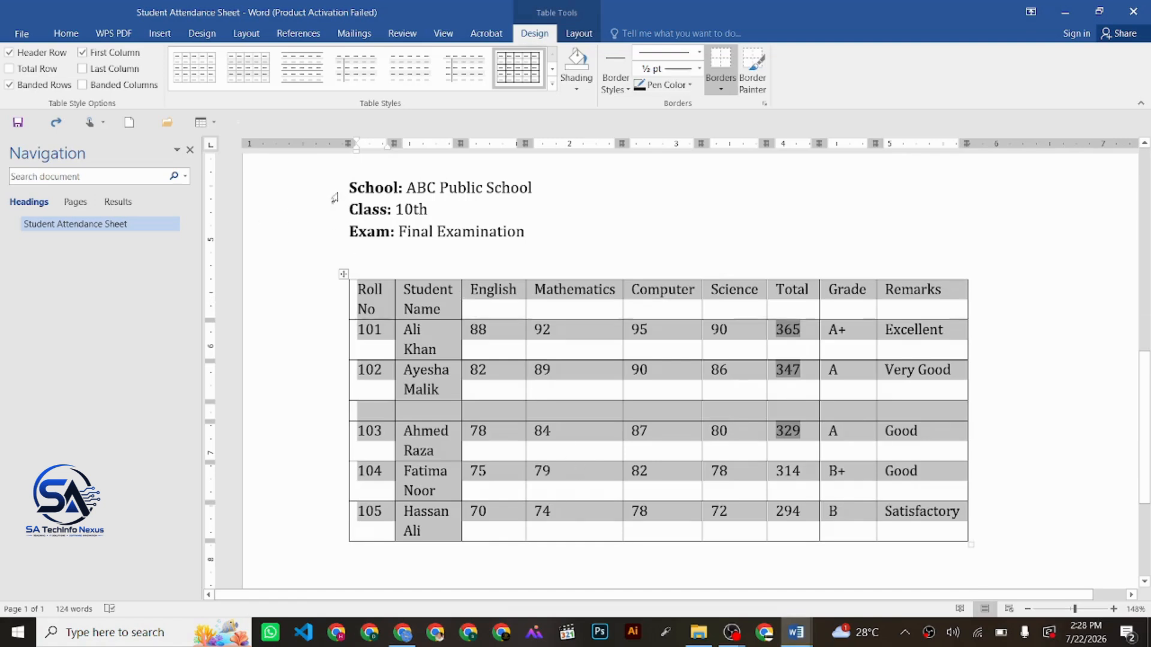
# Step: Convert the School, Class and Exam lines above the marks table into a one-column table, separating text at tabs
pyautogui.moveTo(351, 179); pyautogui.dragTo(537, 235)
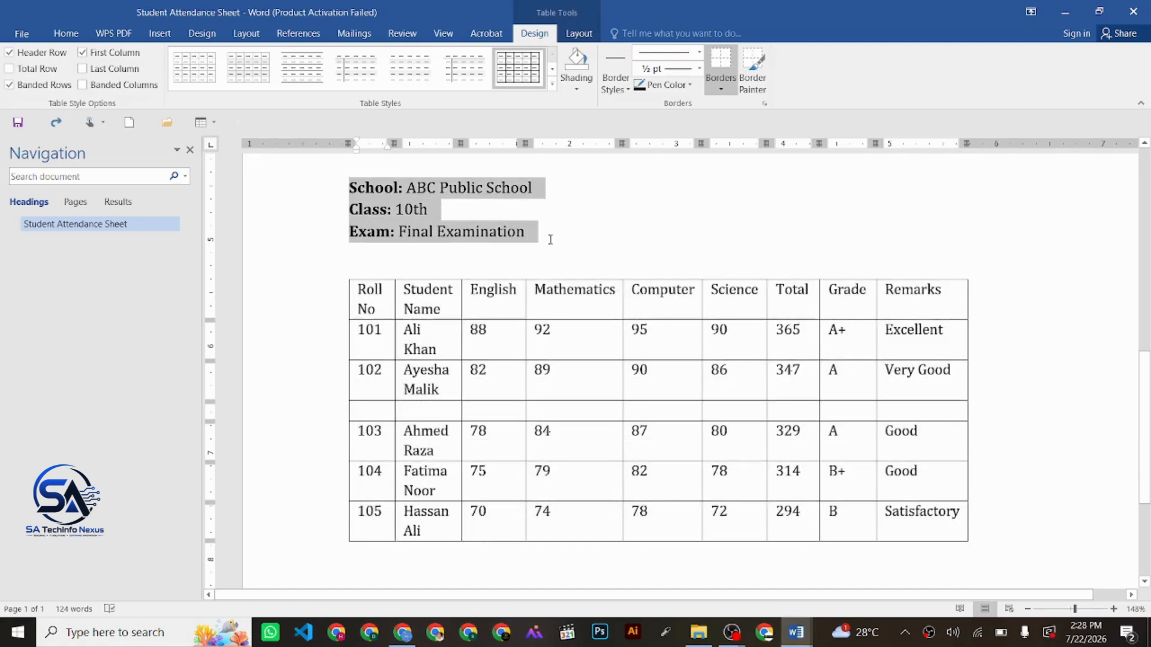
pyautogui.click(160, 33)
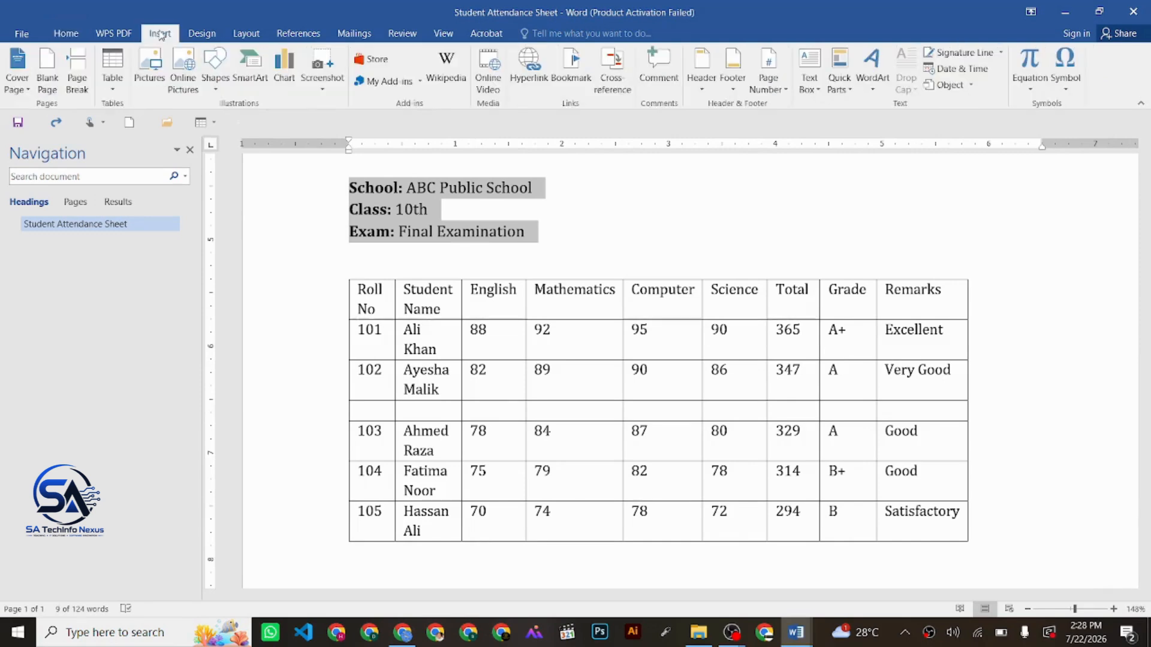
pyautogui.click(124, 91)
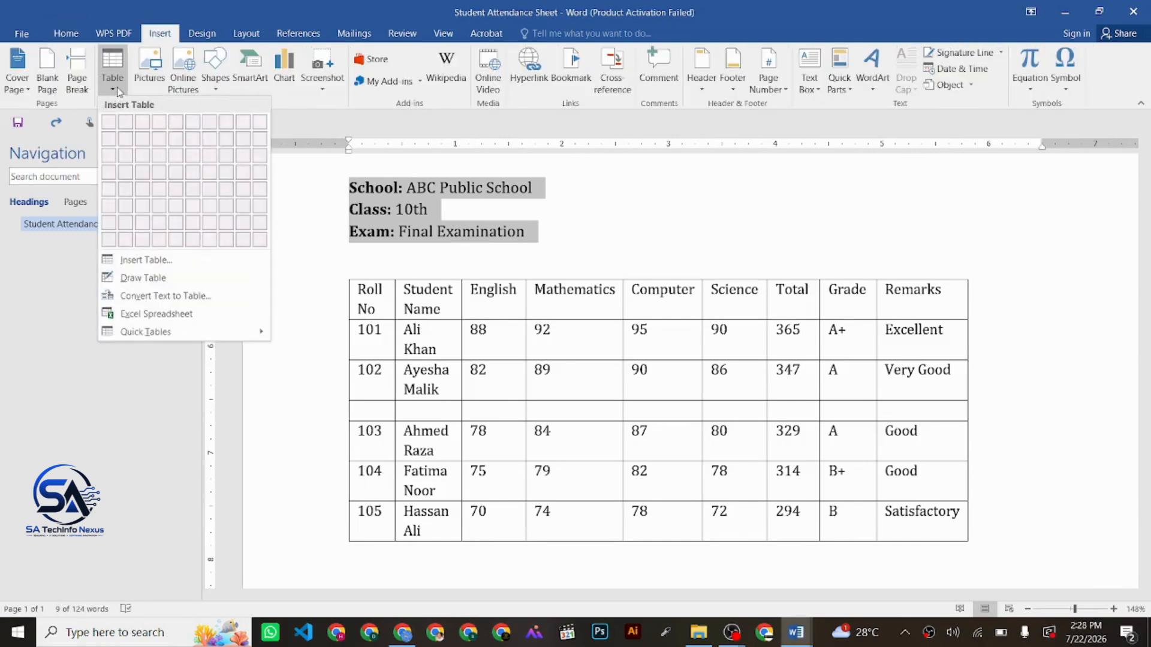
pyautogui.click(190, 296)
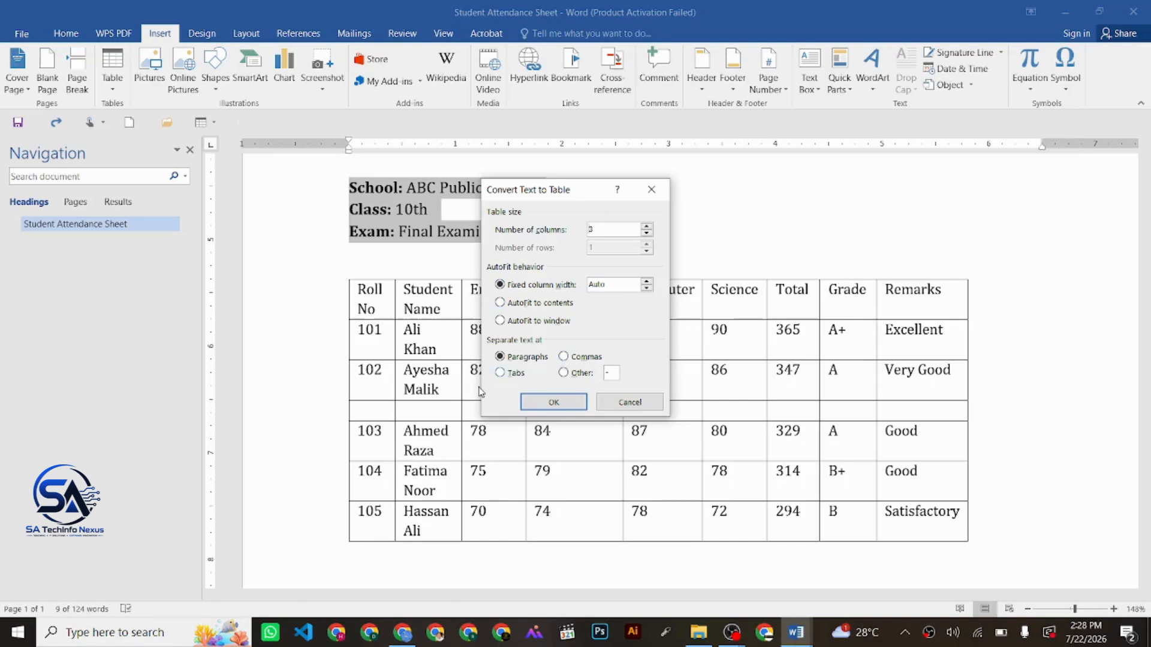
pyautogui.click(501, 372)
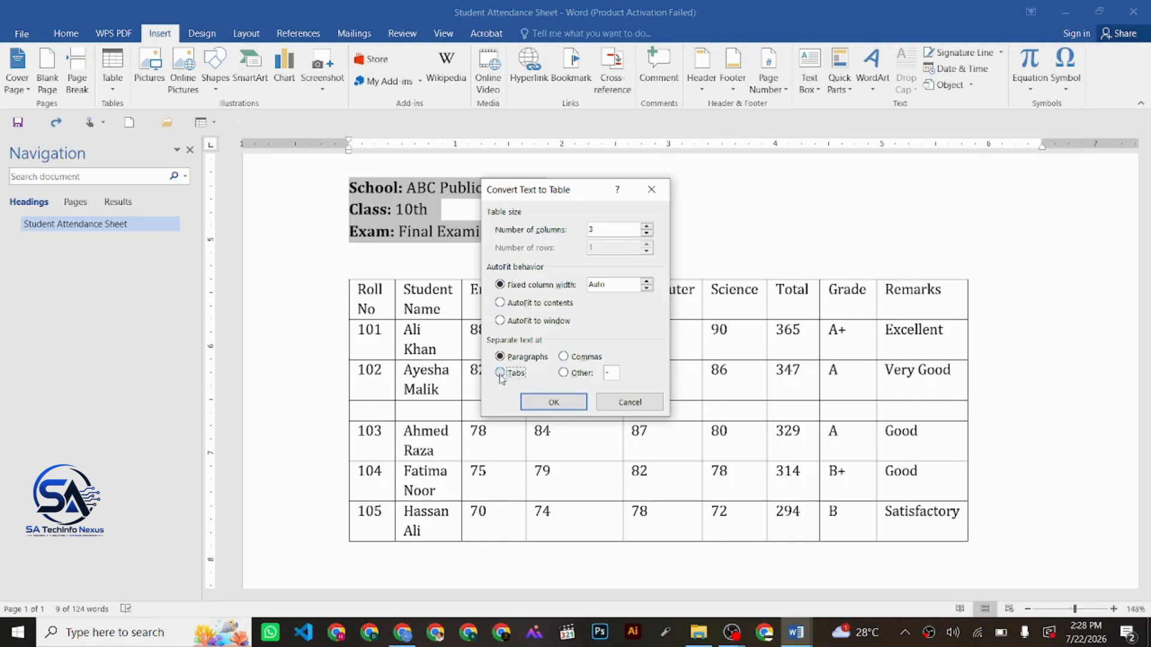
pyautogui.click(561, 402)
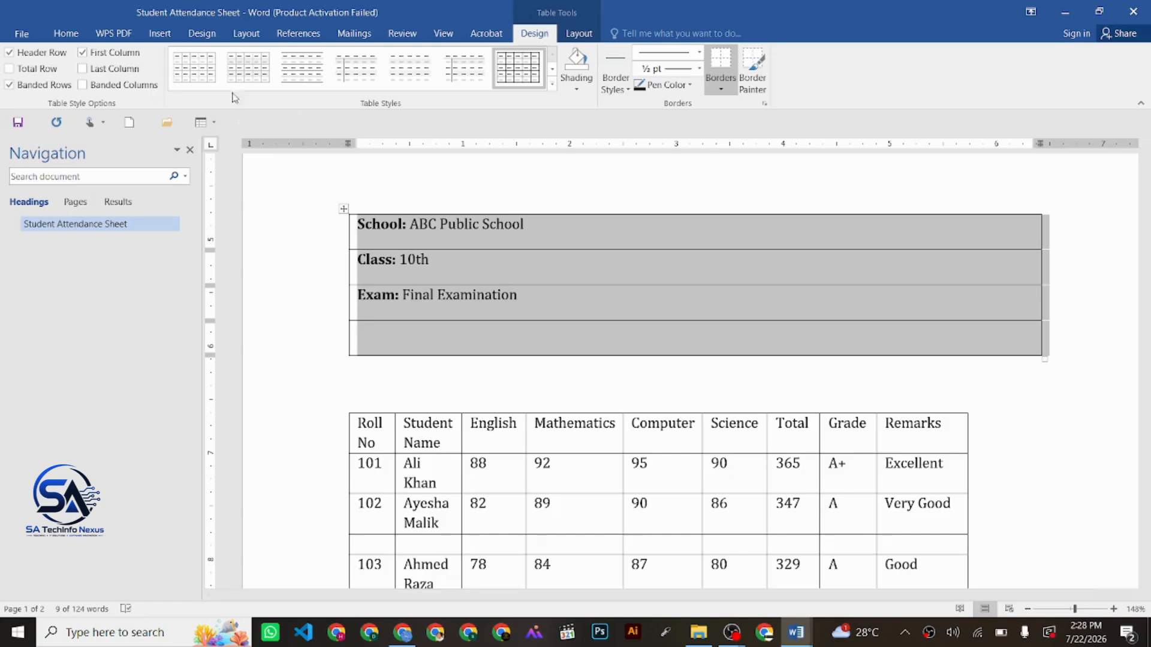
# Step: Try inserting an Excel spreadsheet into the School row of the converted table
pyautogui.click(161, 34)
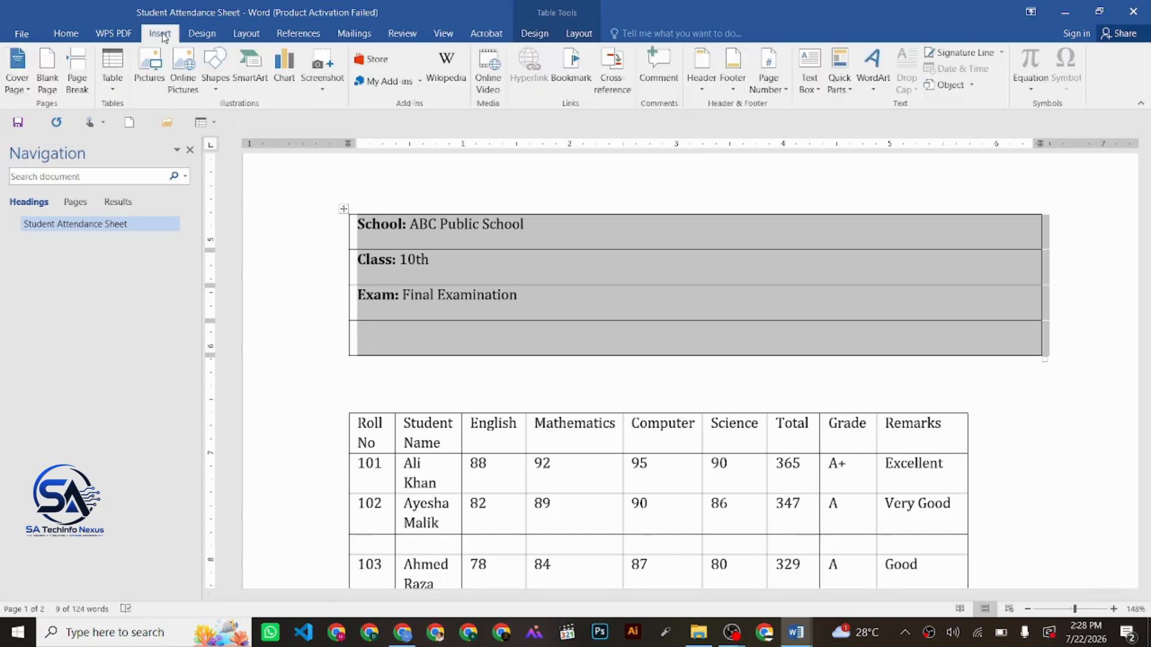
pyautogui.click(114, 89)
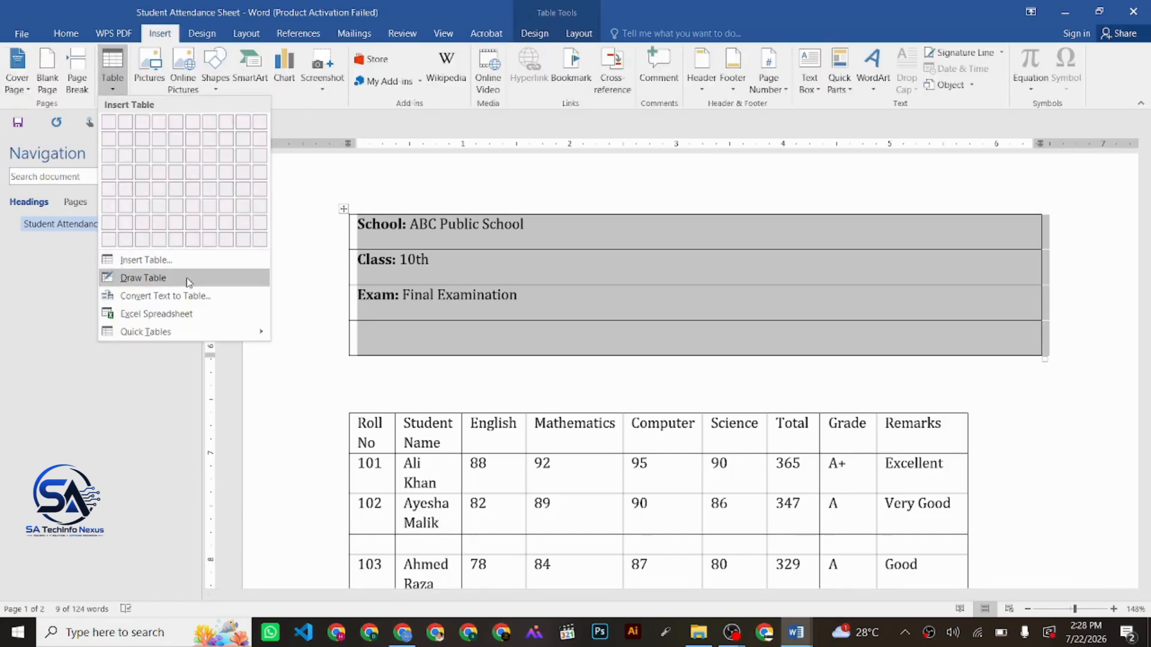
pyautogui.click(206, 312)
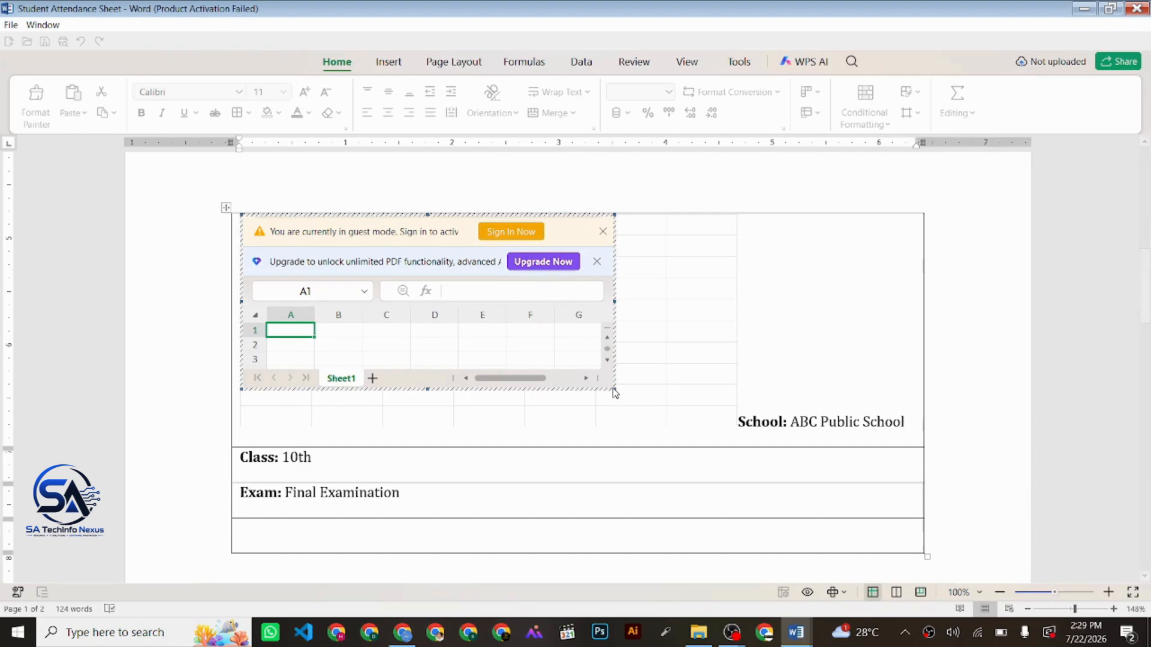
pyautogui.click(637, 415)
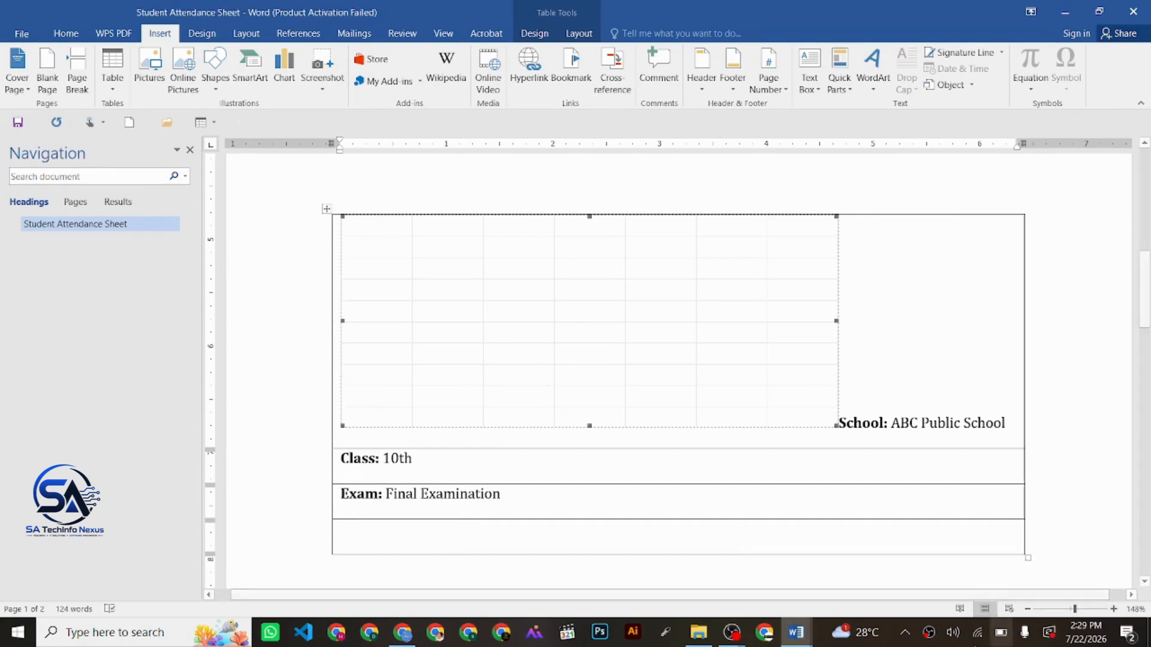
pyautogui.click(994, 425)
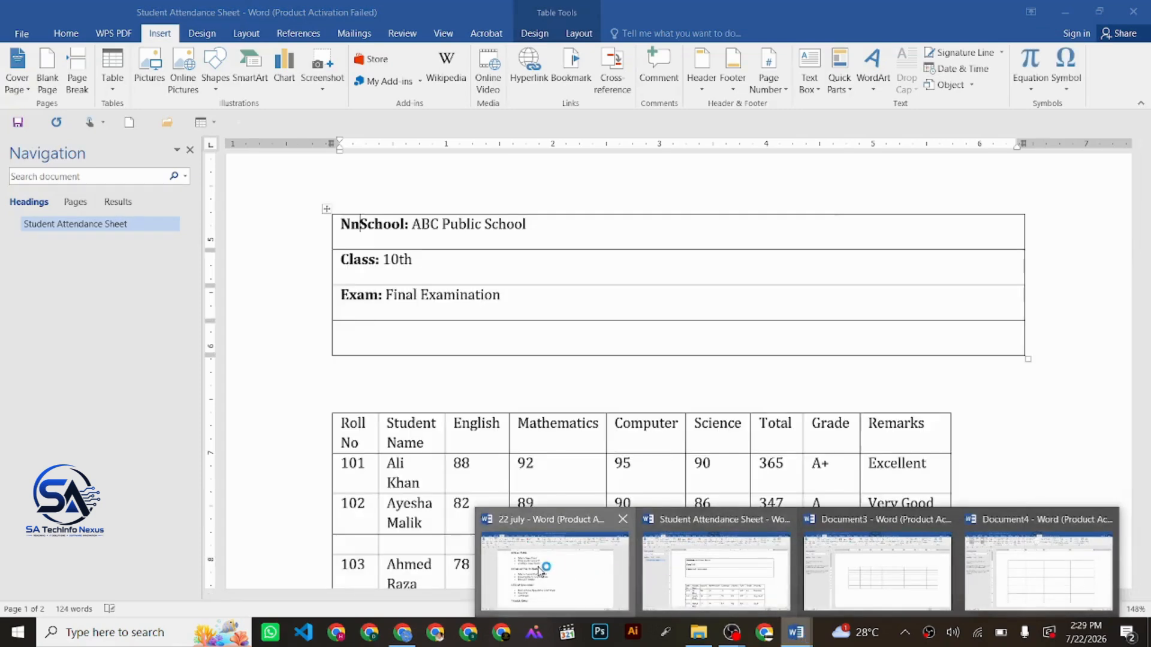
# Step: Create a new blank document and insert an Excel spreadsheet into it
pyautogui.click(575, 558)
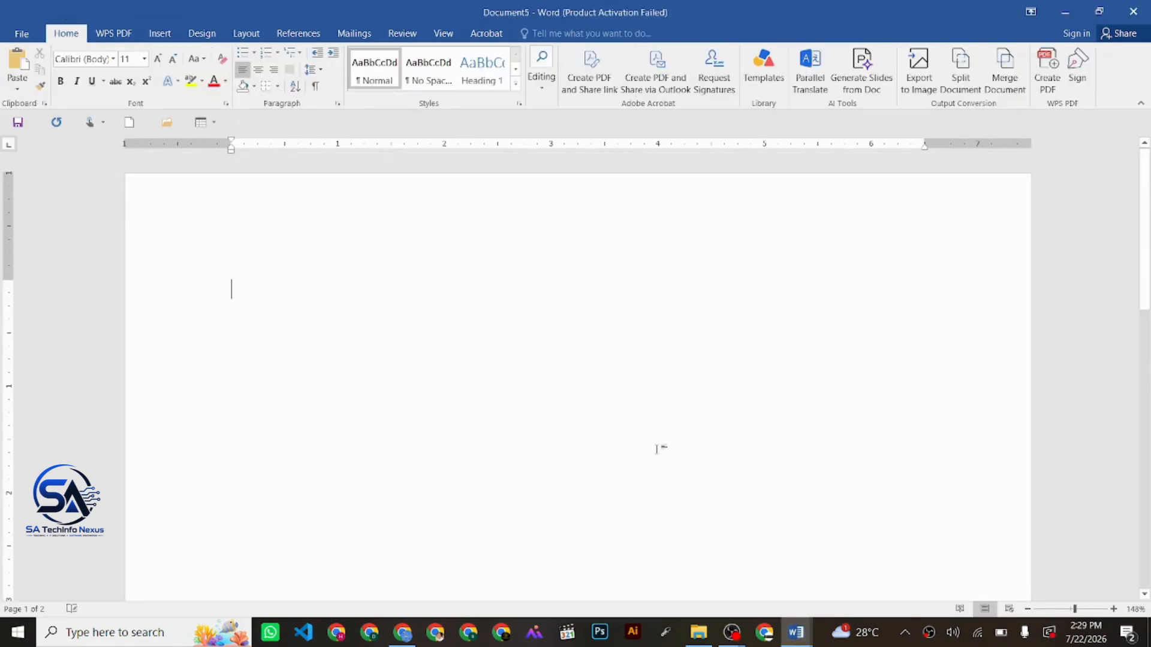
pyautogui.click(159, 33)
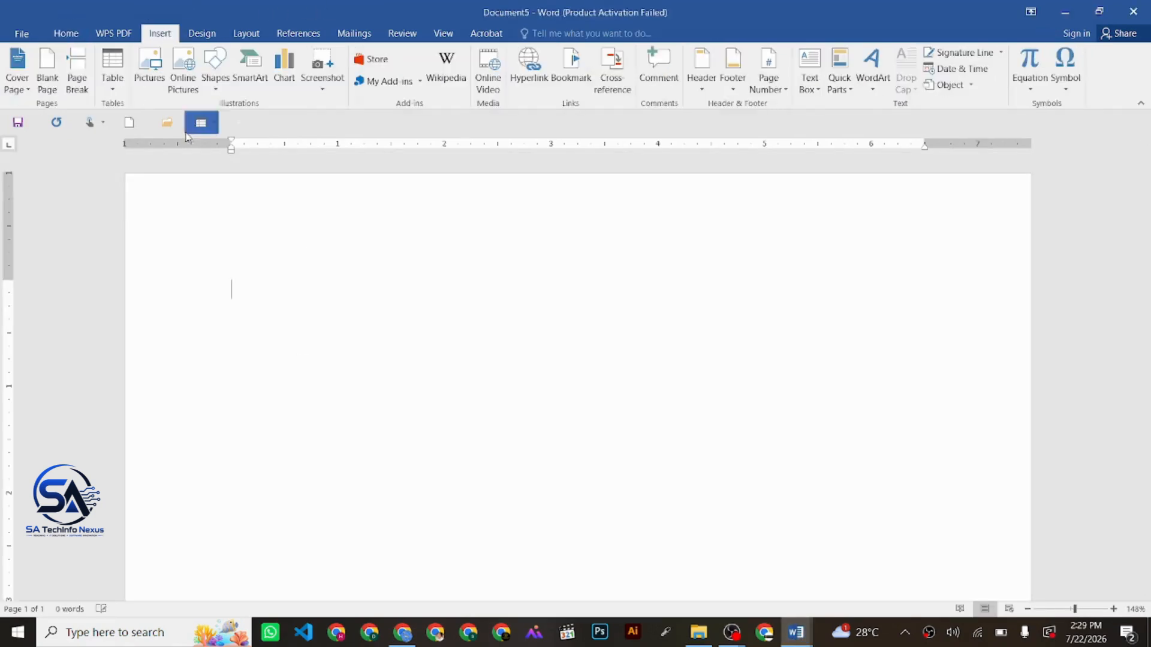
pyautogui.click(113, 92)
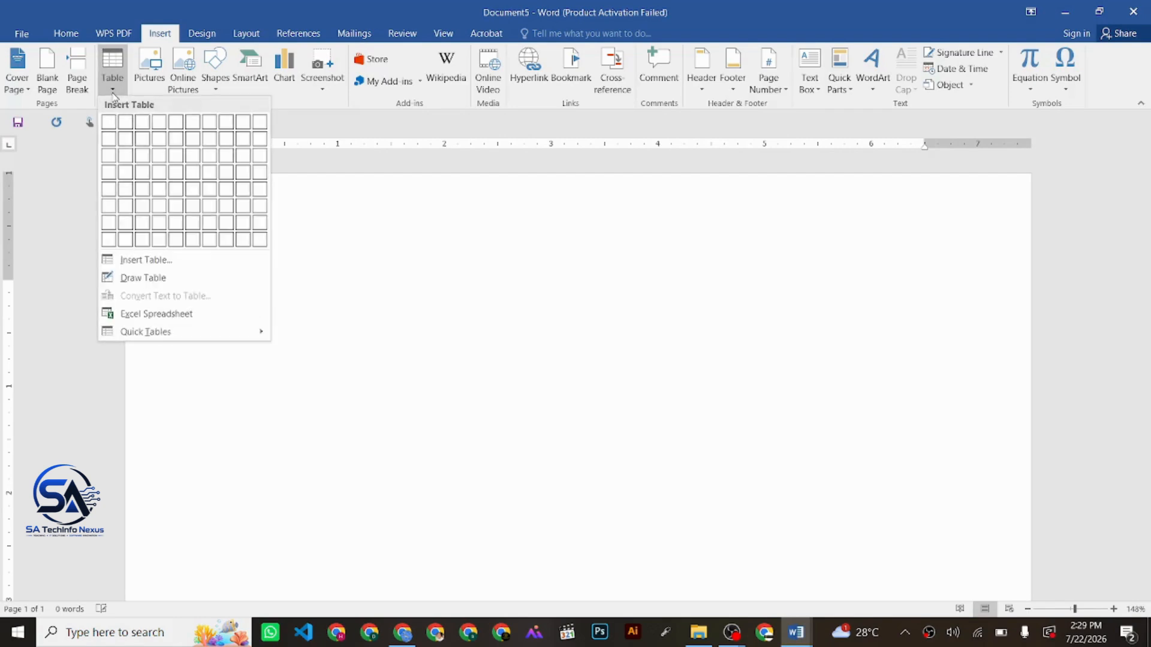
pyautogui.click(149, 312)
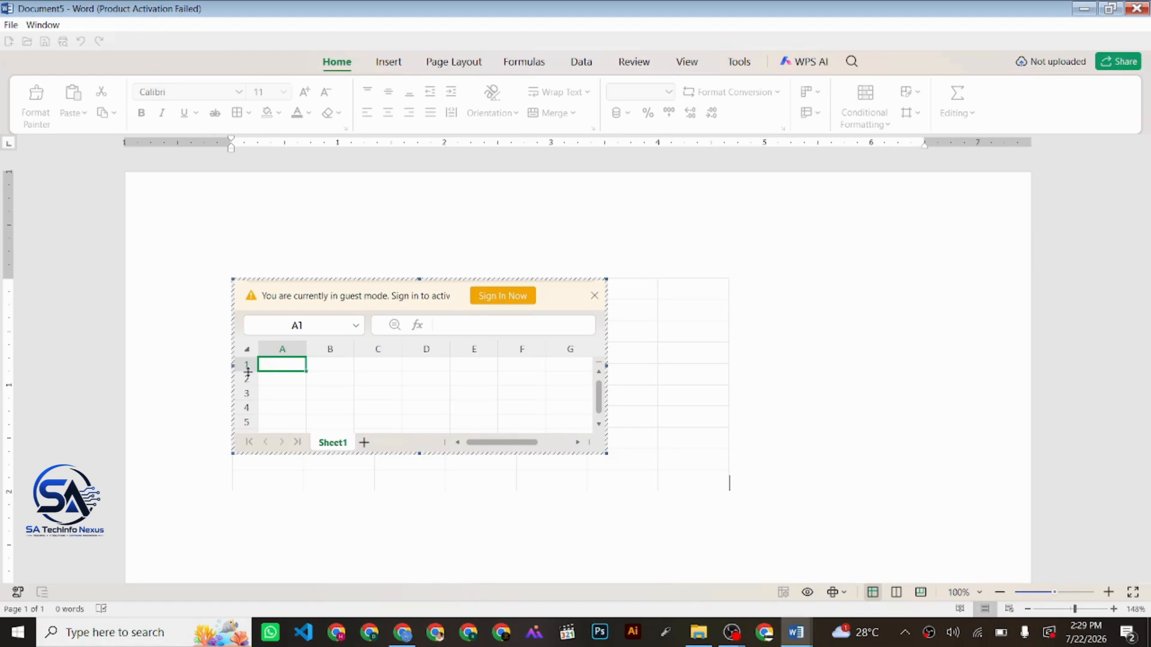
# Step: Enter 20 in both cells A1 and B1 of the embedded spreadsheet
pyautogui.doubleClick(280, 364)
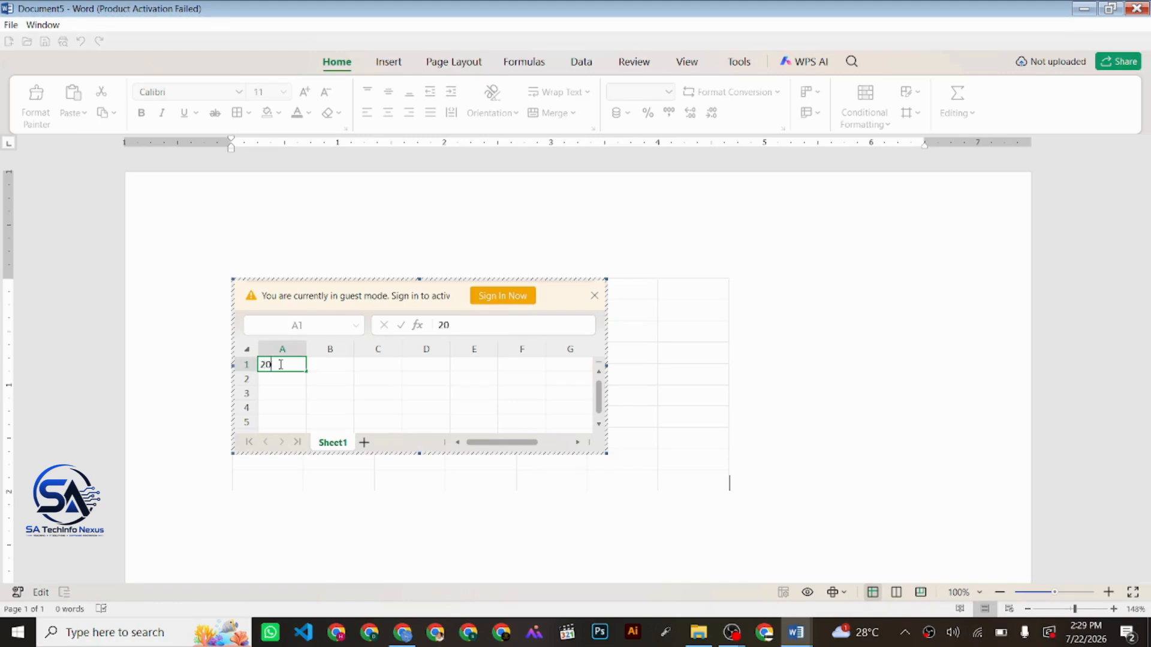
pyautogui.press('Tab')
pyautogui.write('20')
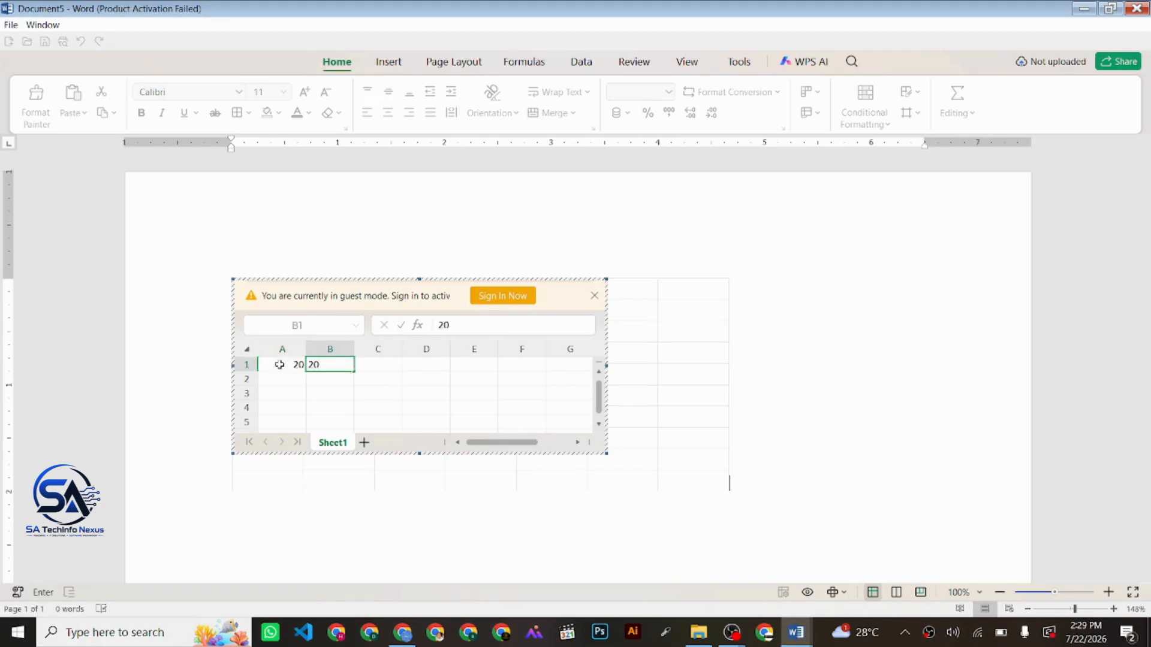
pyautogui.press('Tab')
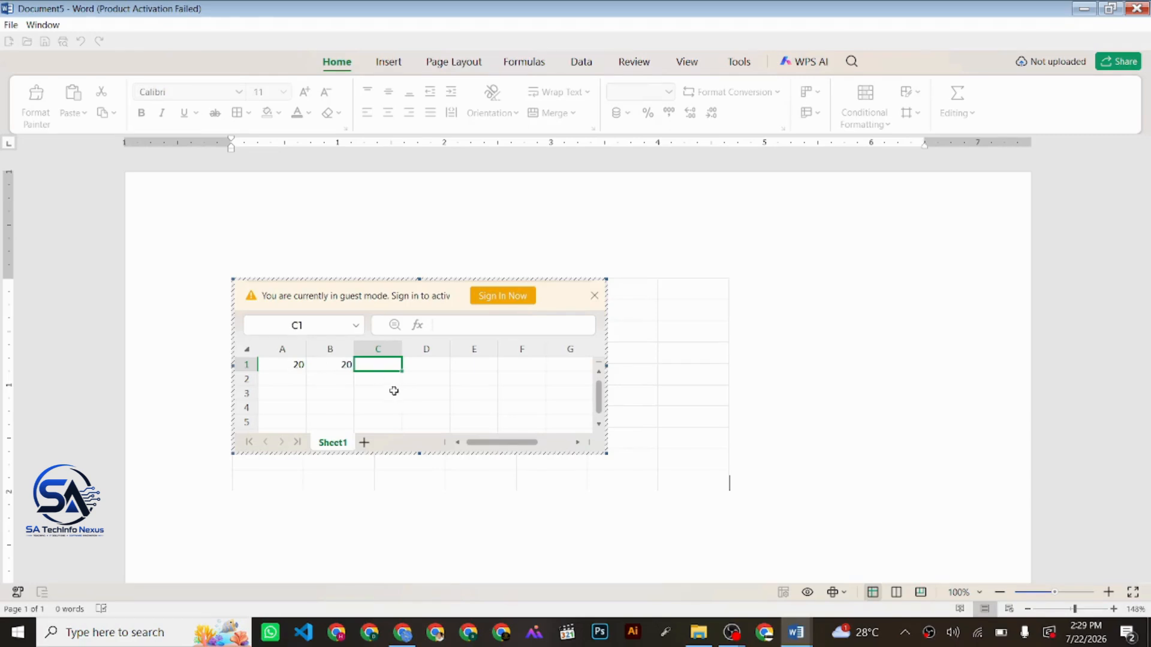
# Step: Add the two numbers in cell C1 with the formula =sum(a1:b1)
pyautogui.write('=s')
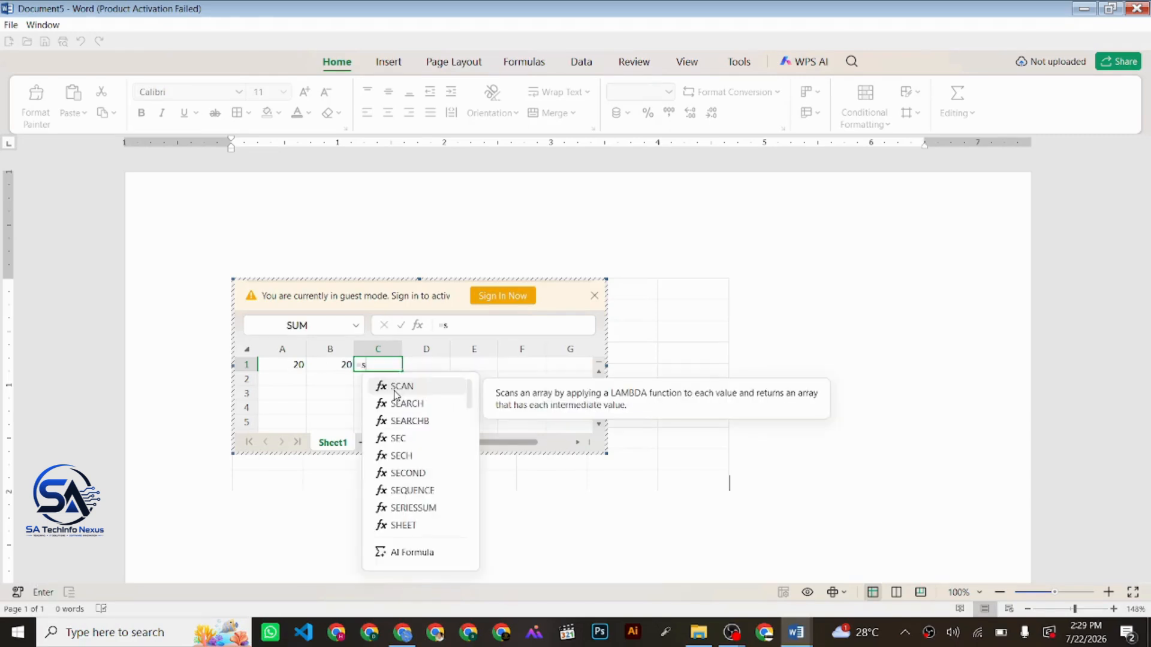
pyautogui.write('um')
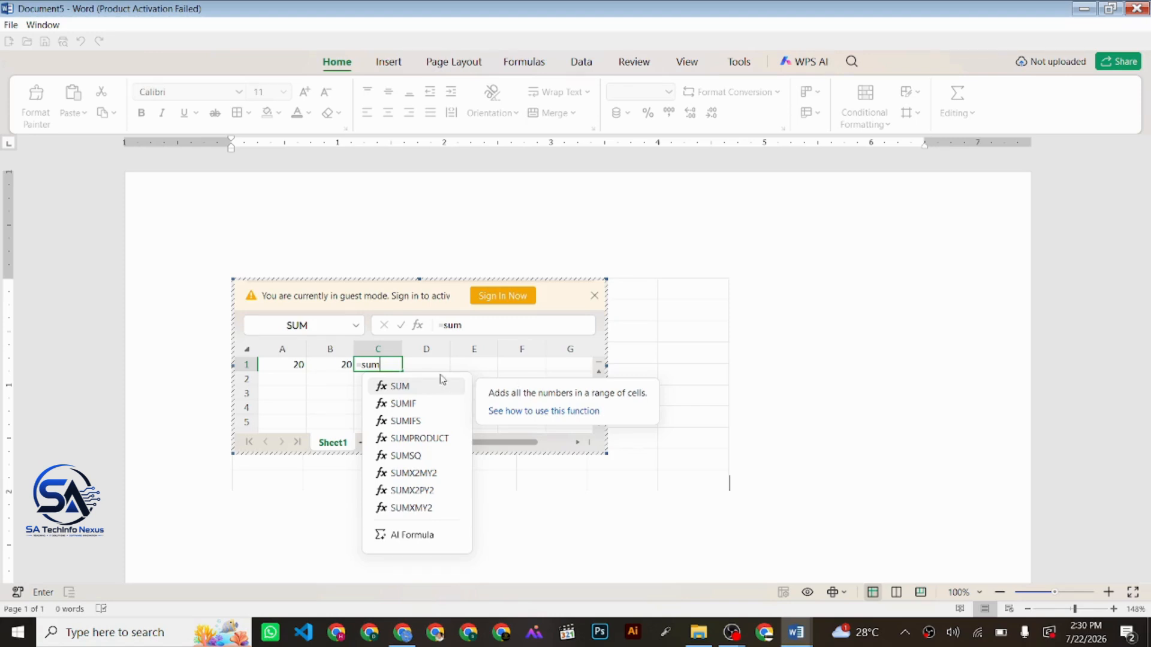
pyautogui.write('(')
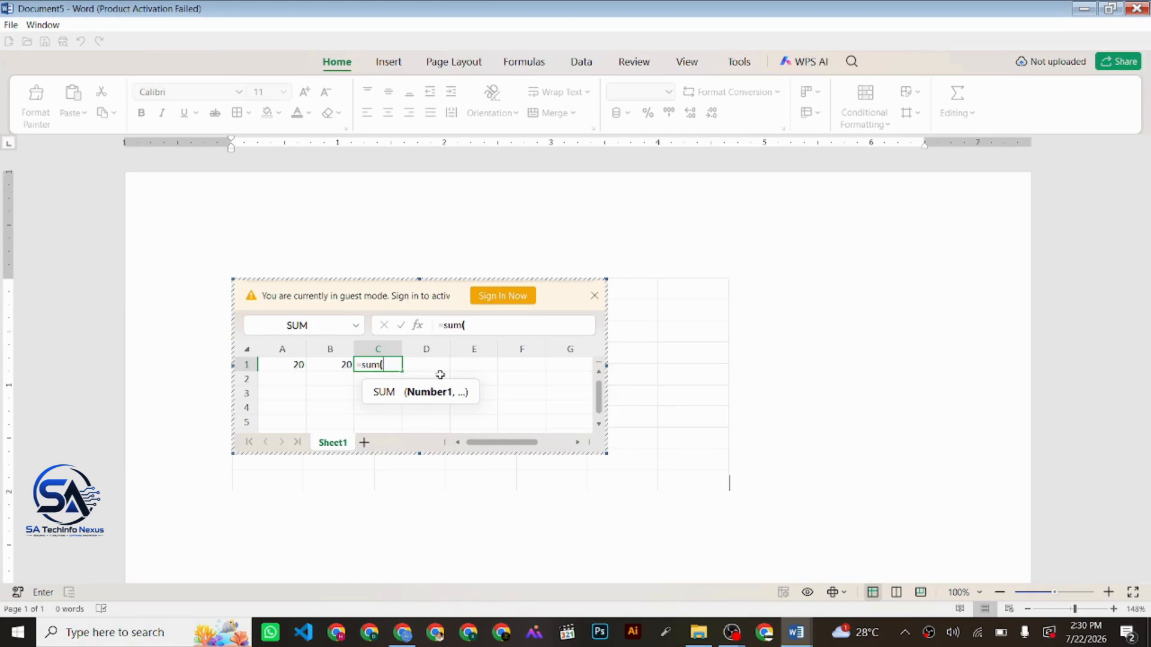
pyautogui.write('A')
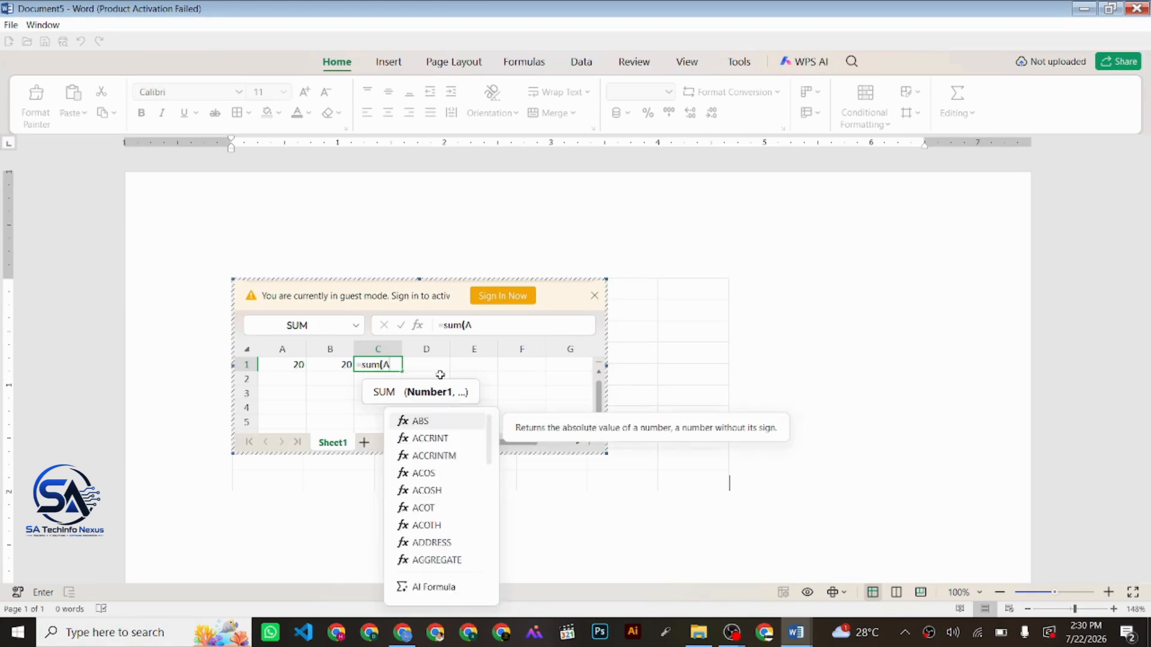
pyautogui.press('BackSpace')
pyautogui.write('a1:')
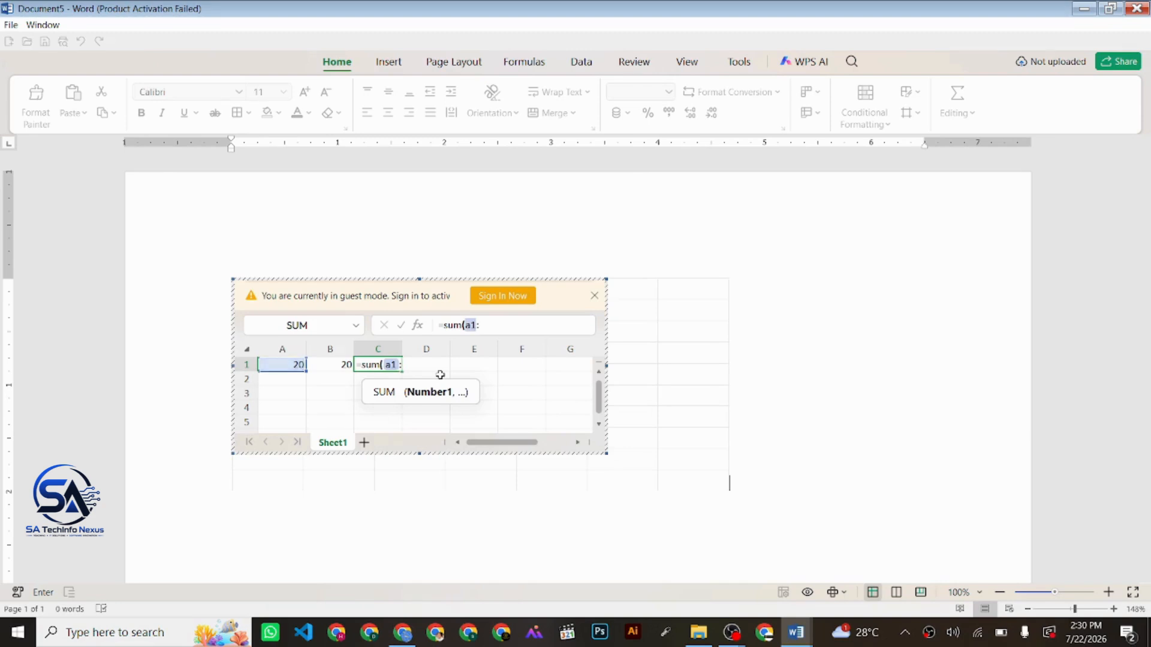
pyautogui.write('b1')
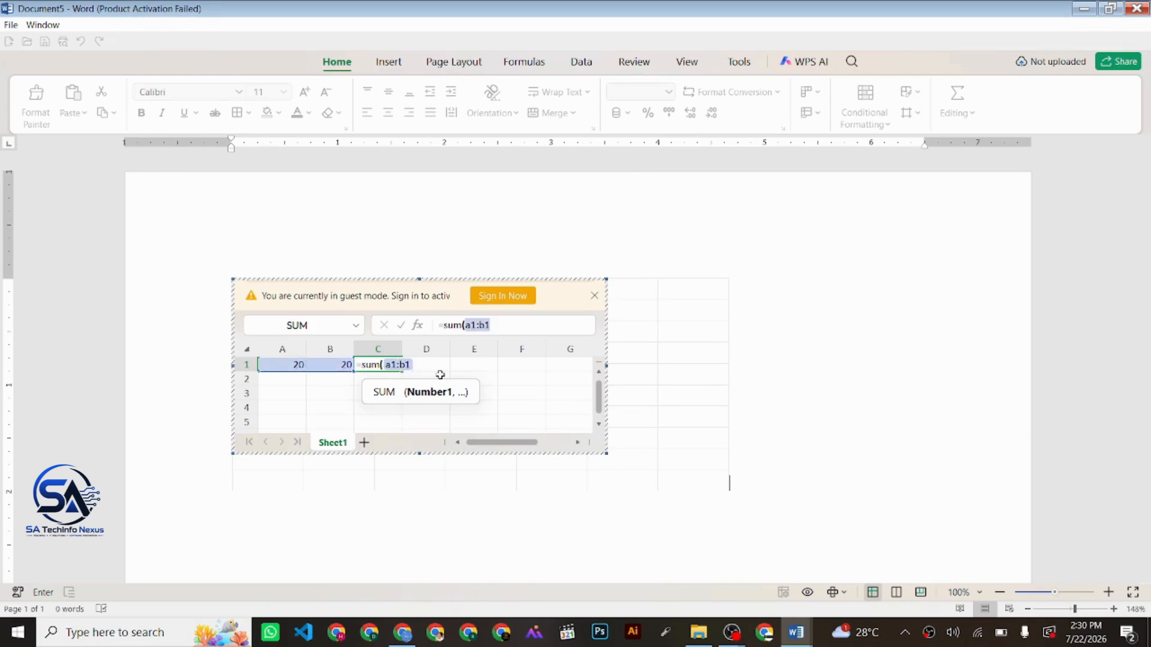
pyautogui.write(')')
pyautogui.press('Return')
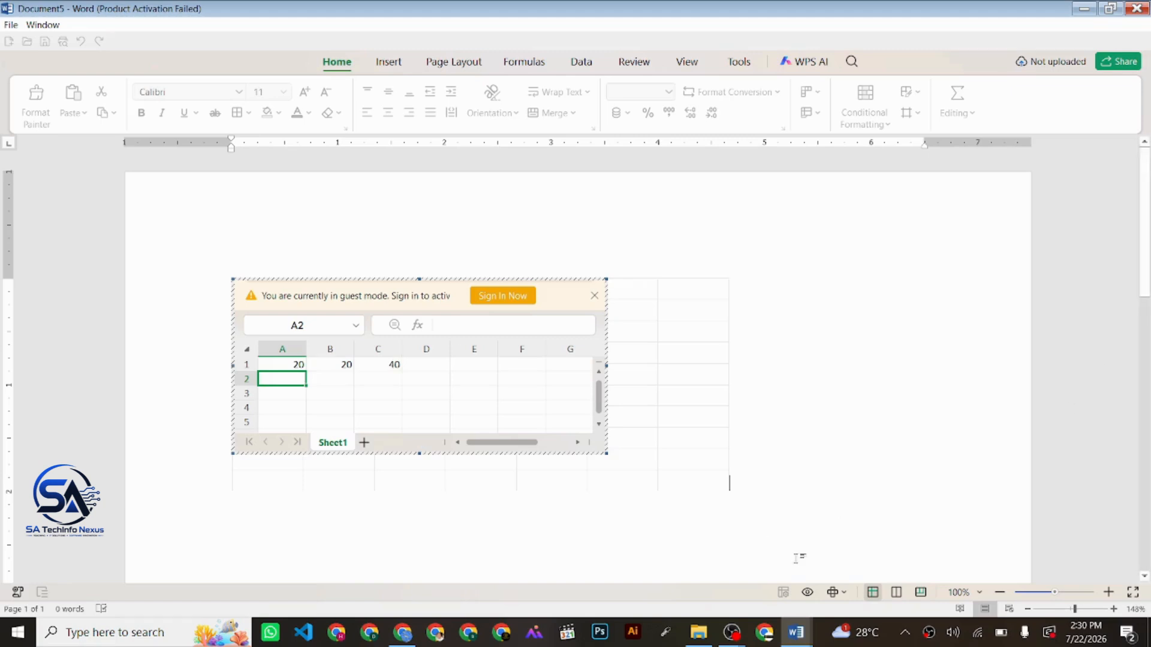
# Step: Switch to the 22 july document and review the outline's Excel Spreadsheet and Quick Tables topics
pyautogui.moveTo(796, 632)
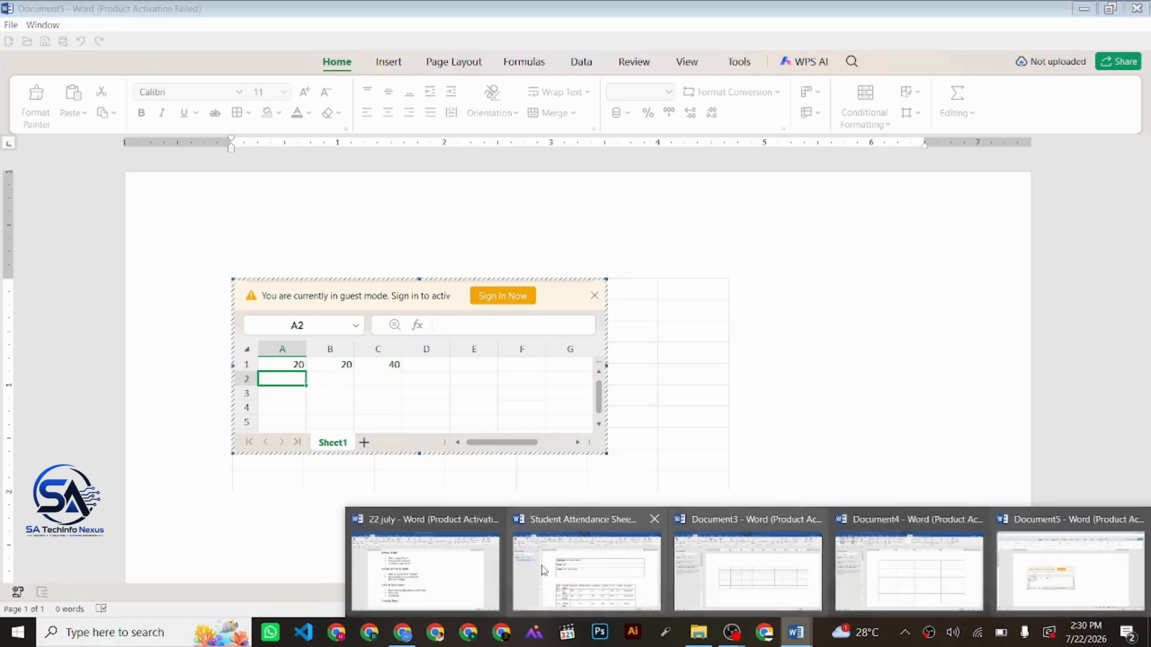
pyautogui.click(448, 571)
pyautogui.scroll(-1, 630, 378)
pyautogui.scroll(-2, 630, 377)
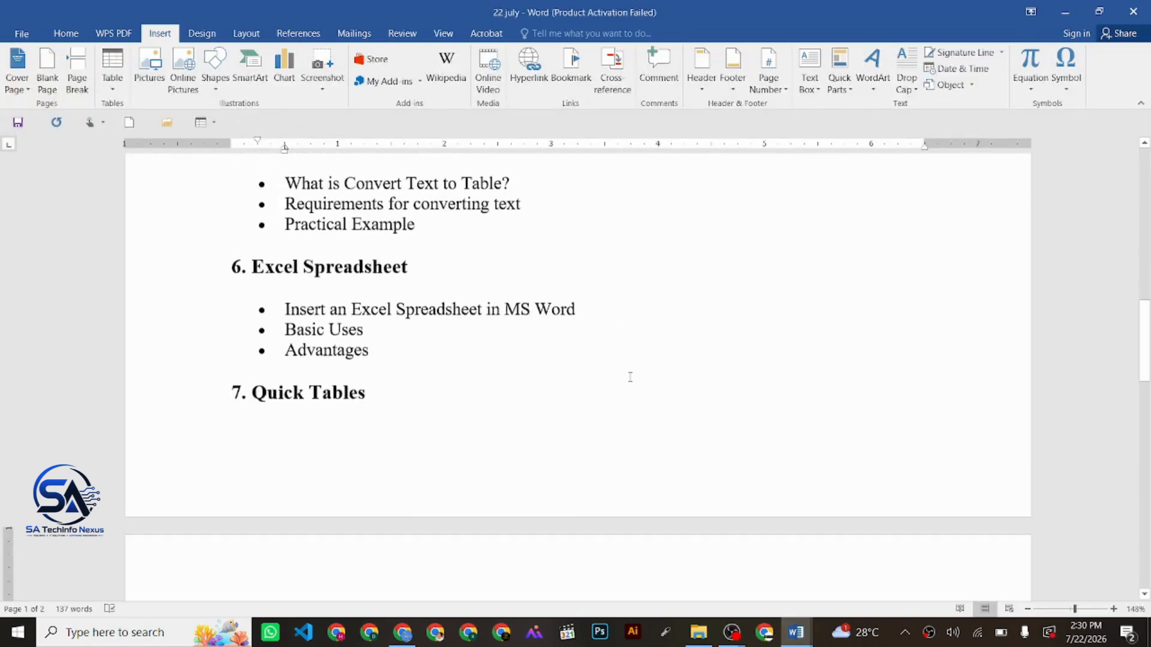
# Step: Read through the outline's Quick Tables bullets and the Practical Demonstration section
pyautogui.scroll(2, 630, 377)
pyautogui.scroll(-3, 630, 377)
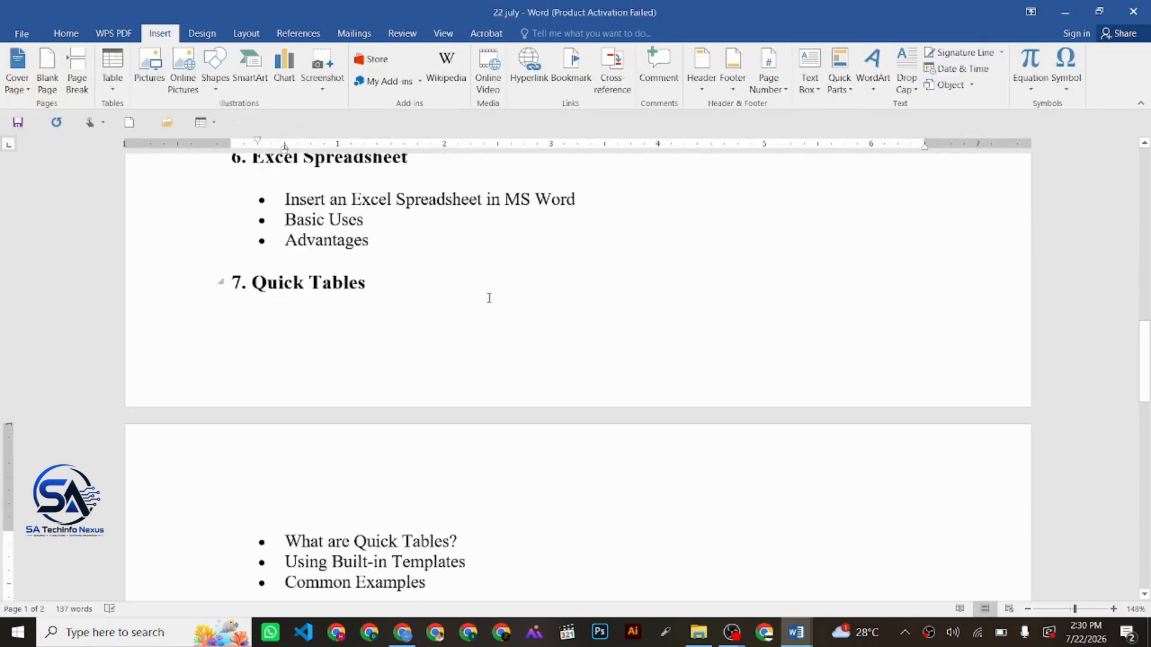
pyautogui.scroll(-2, 678, 357)
pyautogui.scroll(-1, 756, 346)
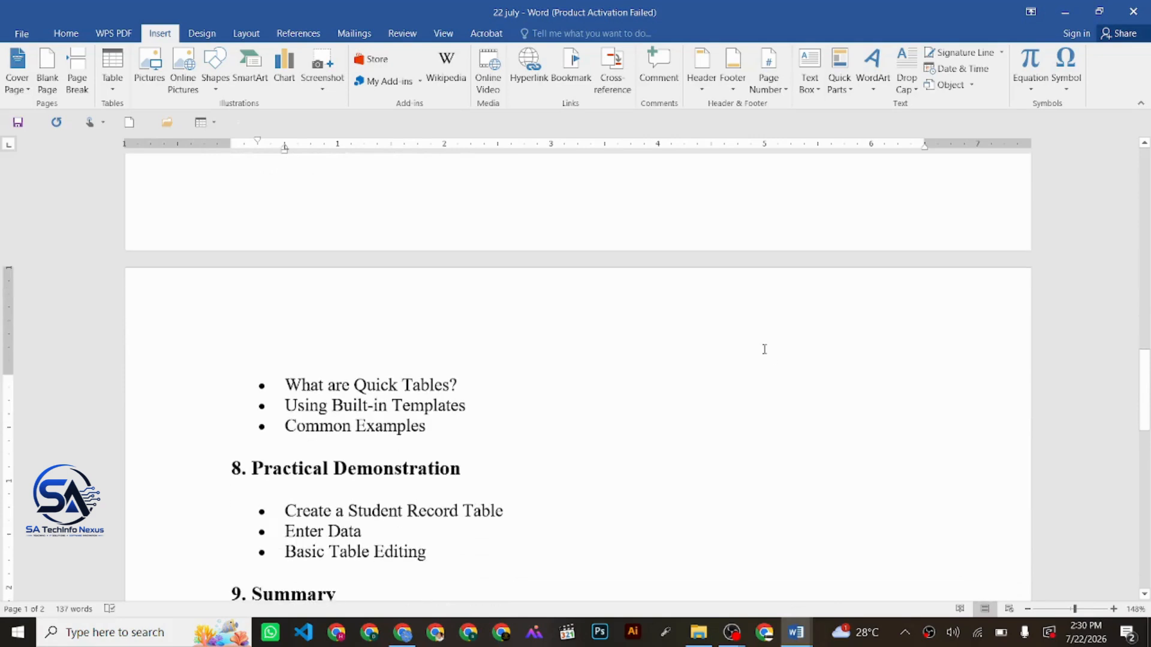
# Step: Create a new blank document from the Student Attendance Sheet window and insert the Calendar 2 Quick Table
pyautogui.moveTo(790, 638)
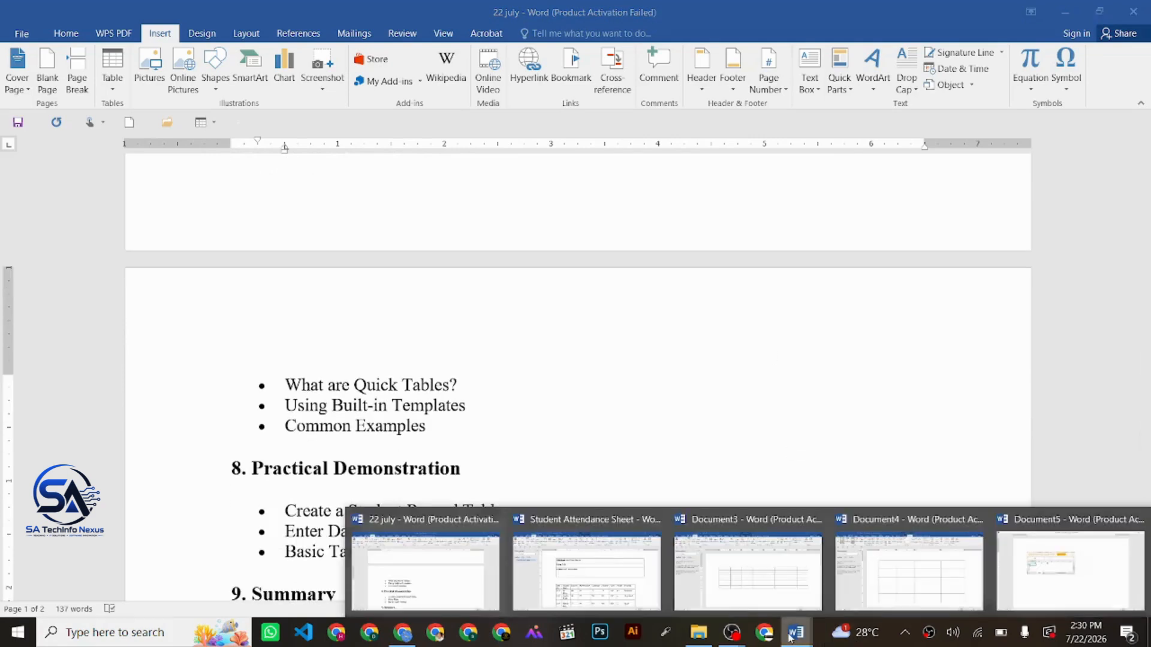
pyautogui.click(615, 581)
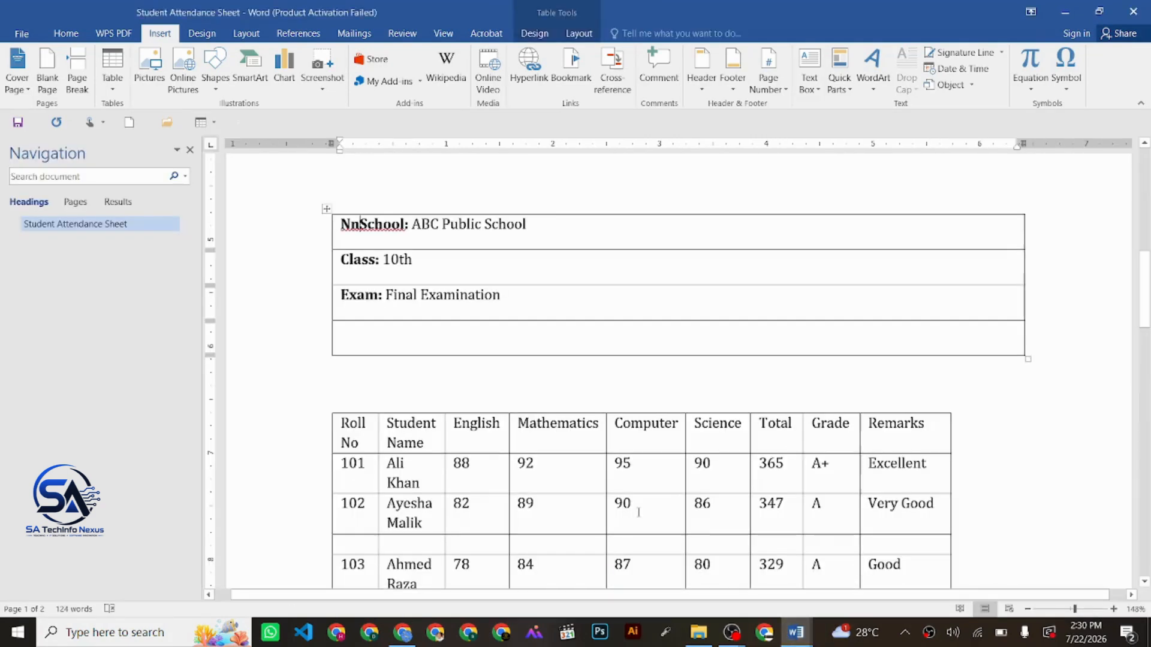
pyautogui.hotkey('ctrl', 'n')
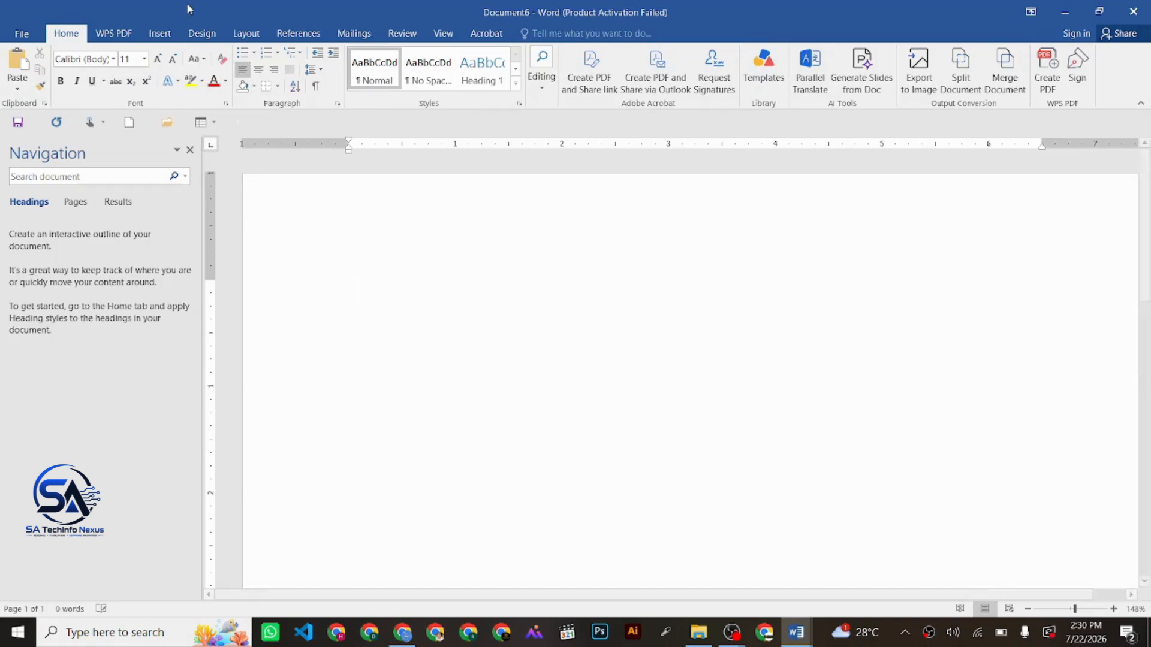
pyautogui.click(160, 34)
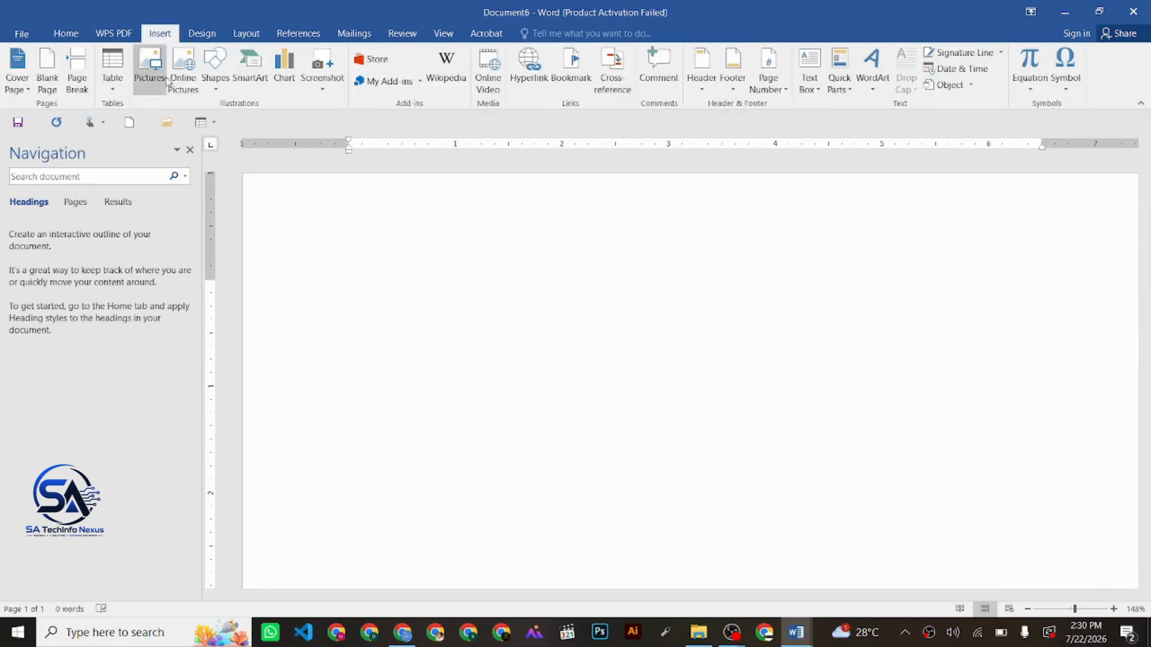
pyautogui.click(113, 89)
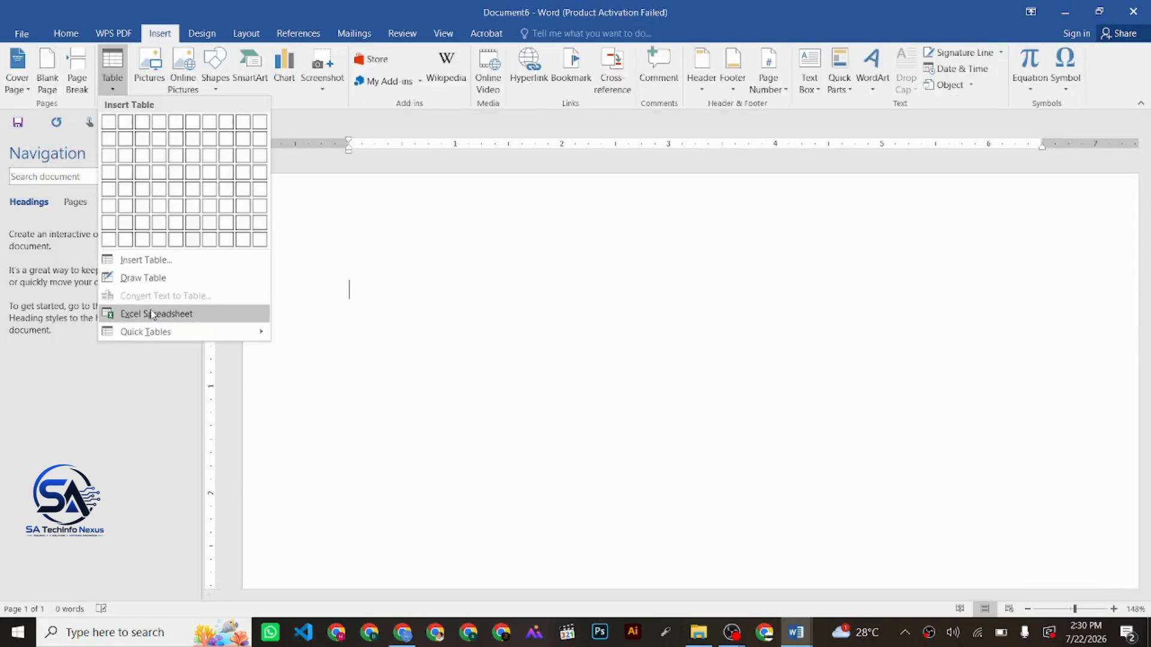
pyautogui.moveTo(200, 332)
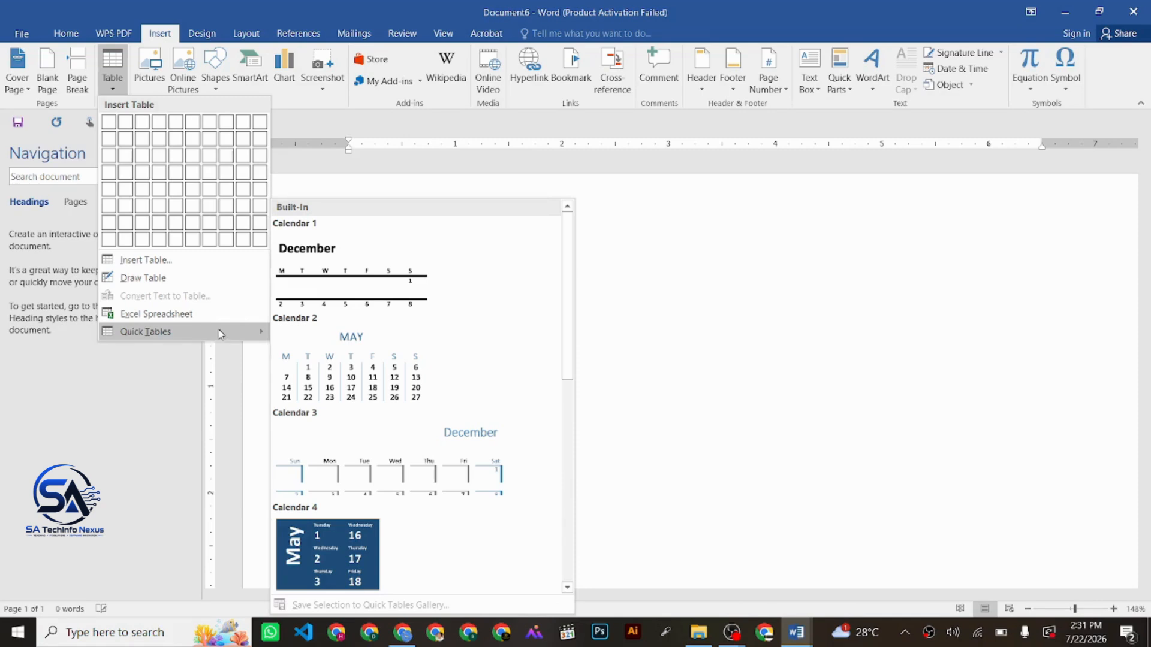
pyautogui.click(345, 384)
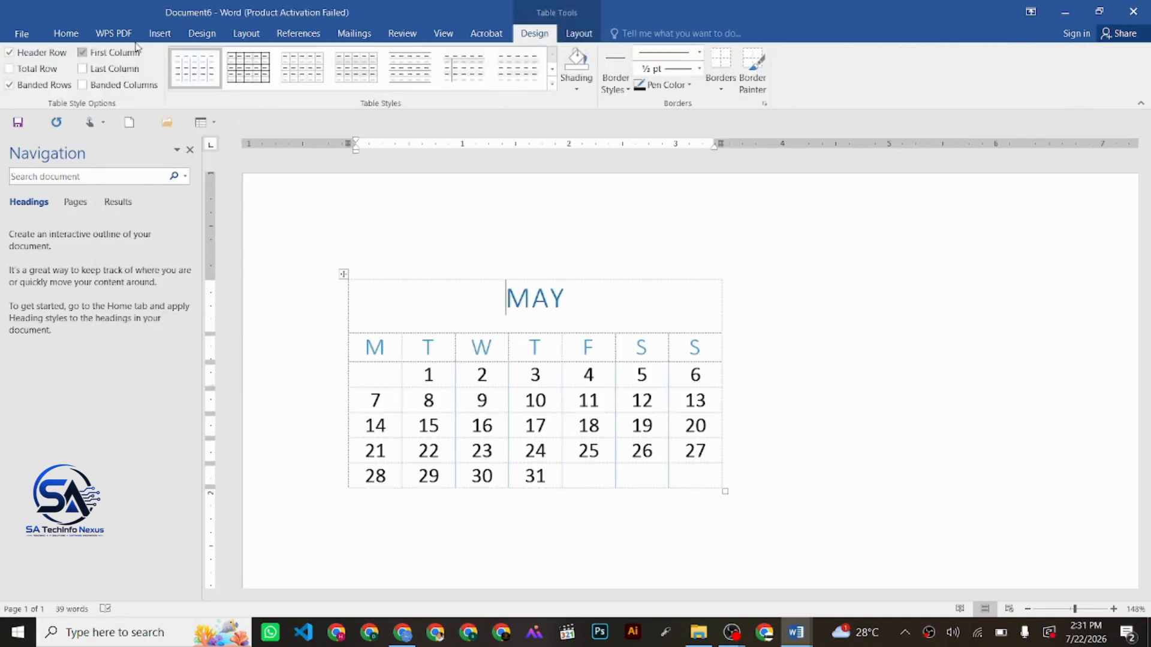
# Step: Insert the Tabular List Quick Table before the MAY title of the calendar
pyautogui.click(159, 34)
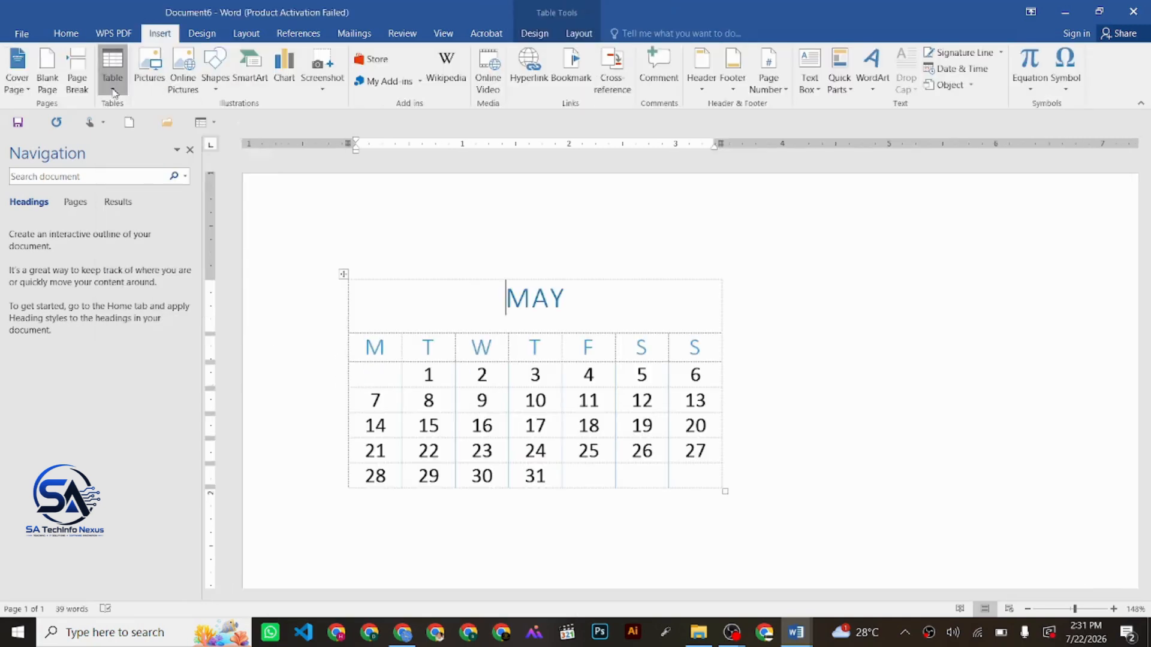
pyautogui.click(112, 69)
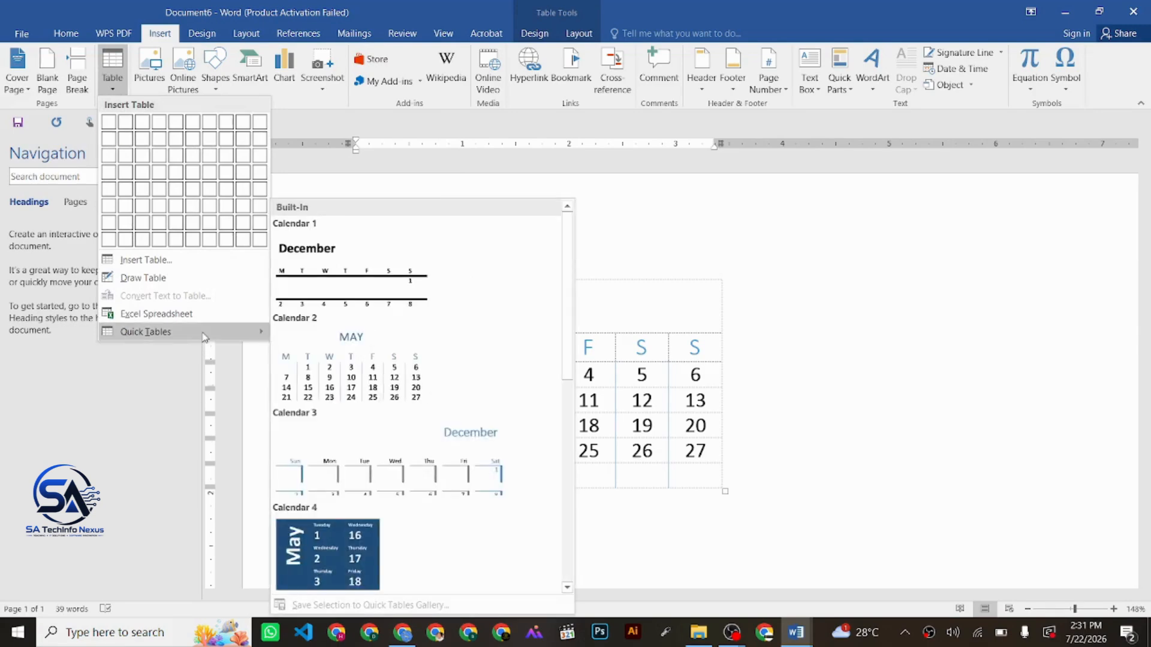
pyautogui.scroll(-10, 467, 434)
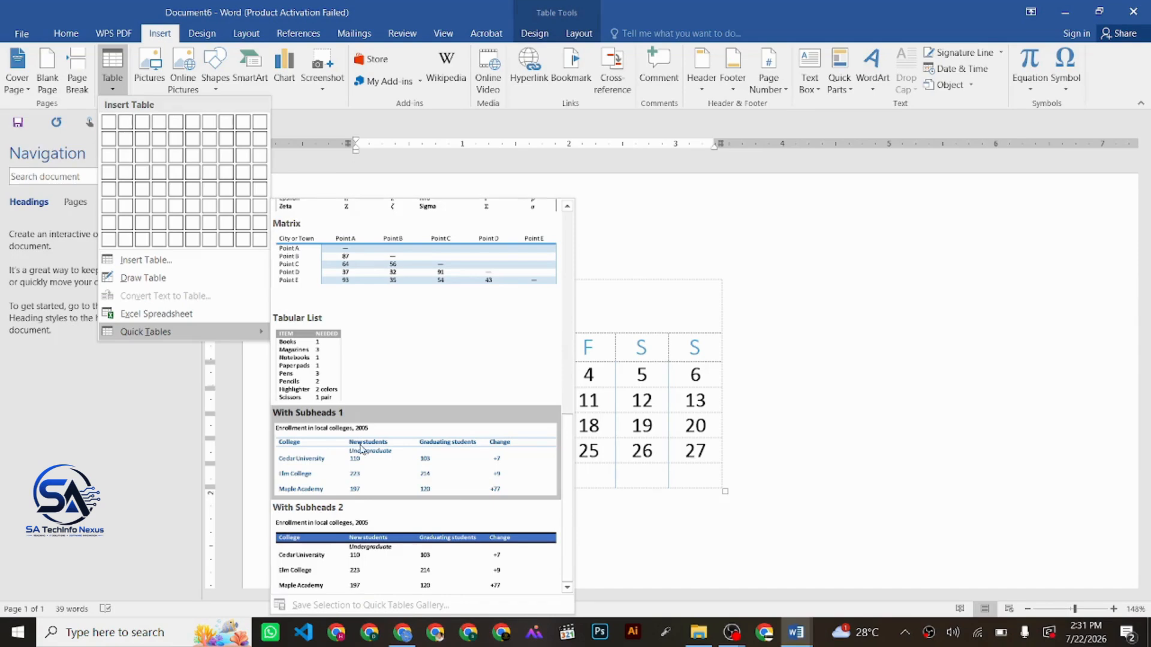
pyautogui.click(315, 372)
pyautogui.scroll(-3, 486, 407)
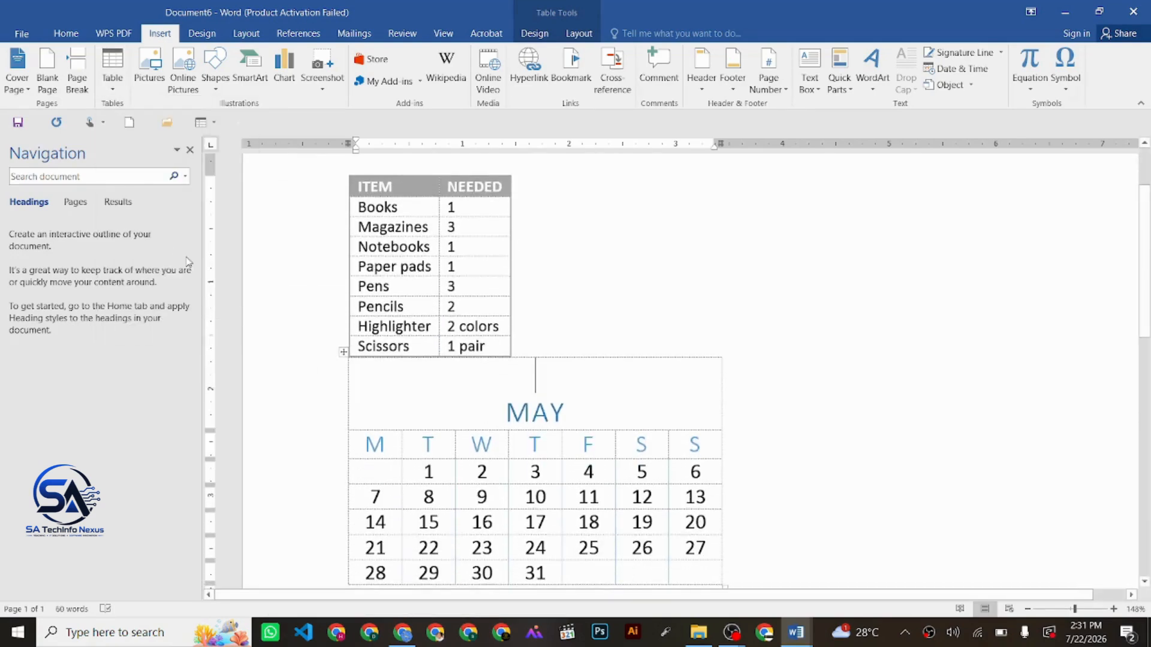
# Step: Insert the With Subheads 2 Quick Table above the MAY title and look over the resulting document
pyautogui.click(111, 89)
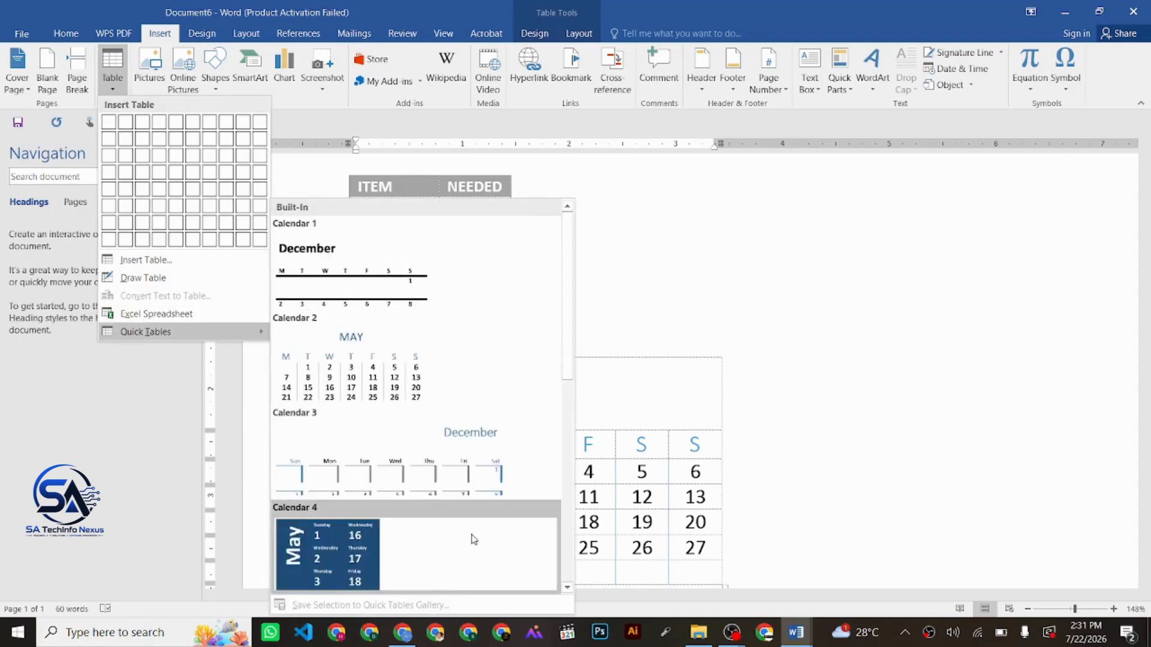
pyautogui.scroll(-3, 471, 538)
pyautogui.scroll(-3, 474, 532)
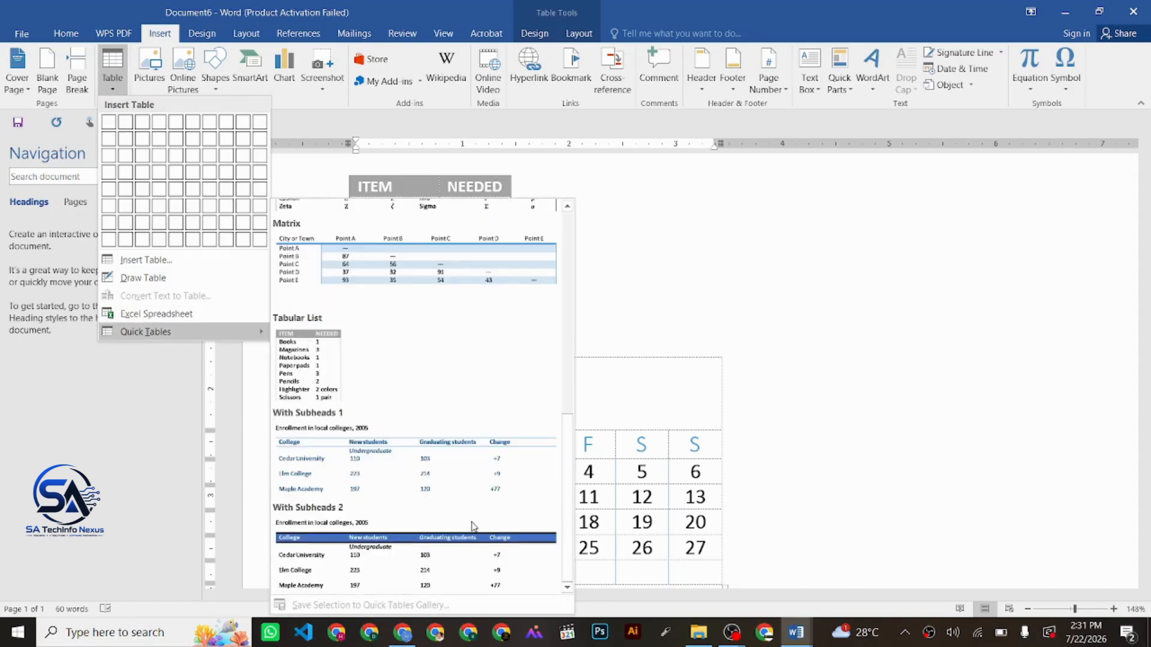
pyautogui.click(454, 556)
pyautogui.scroll(-5, 560, 483)
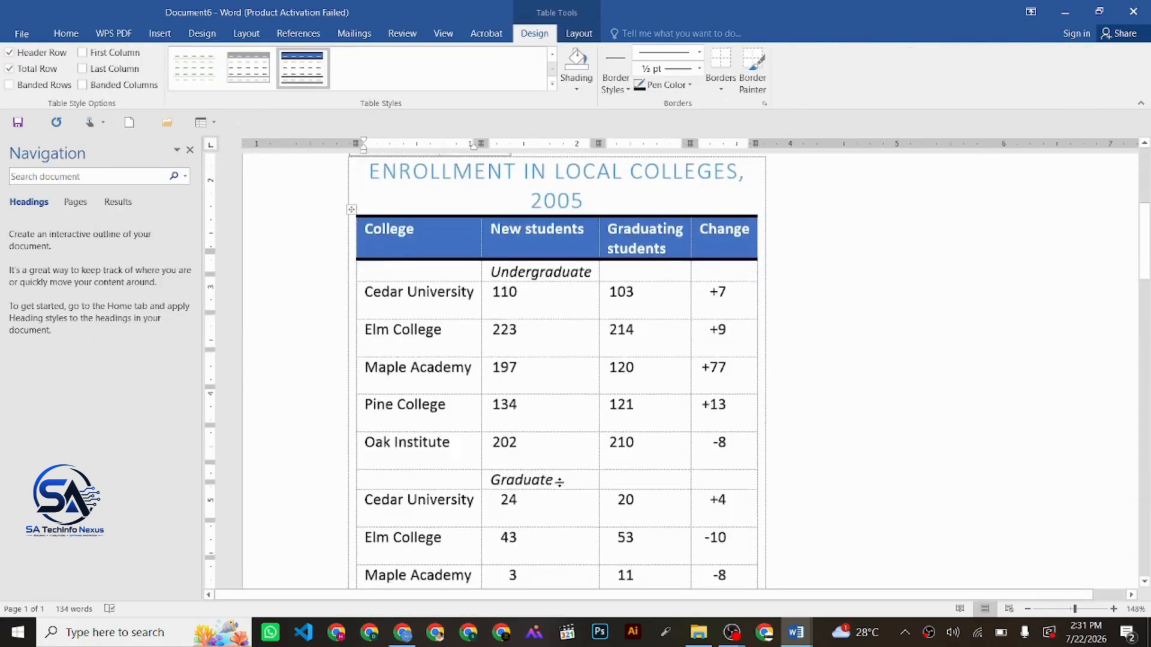
pyautogui.scroll(-8, 560, 483)
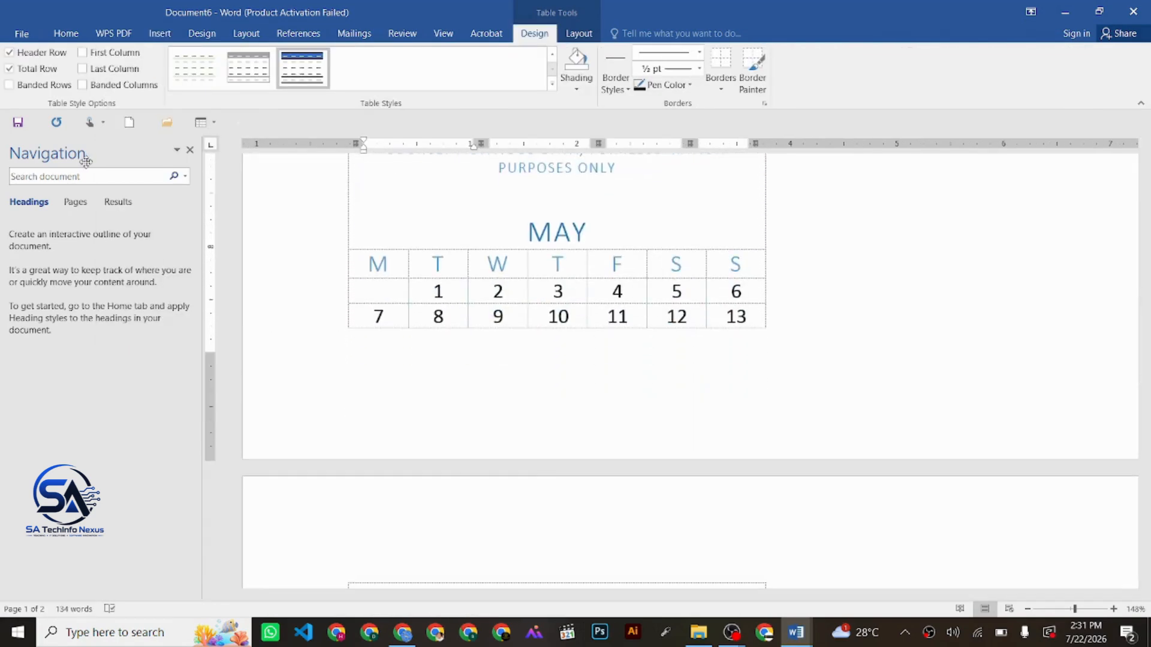
pyautogui.click(159, 34)
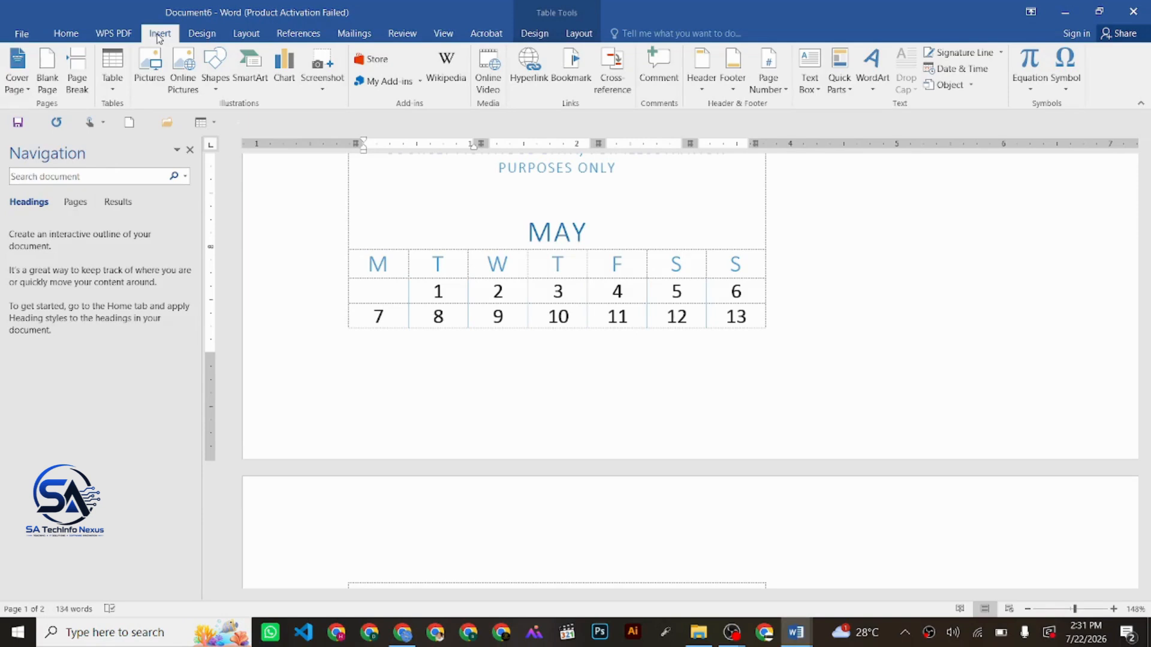
pyautogui.click(111, 88)
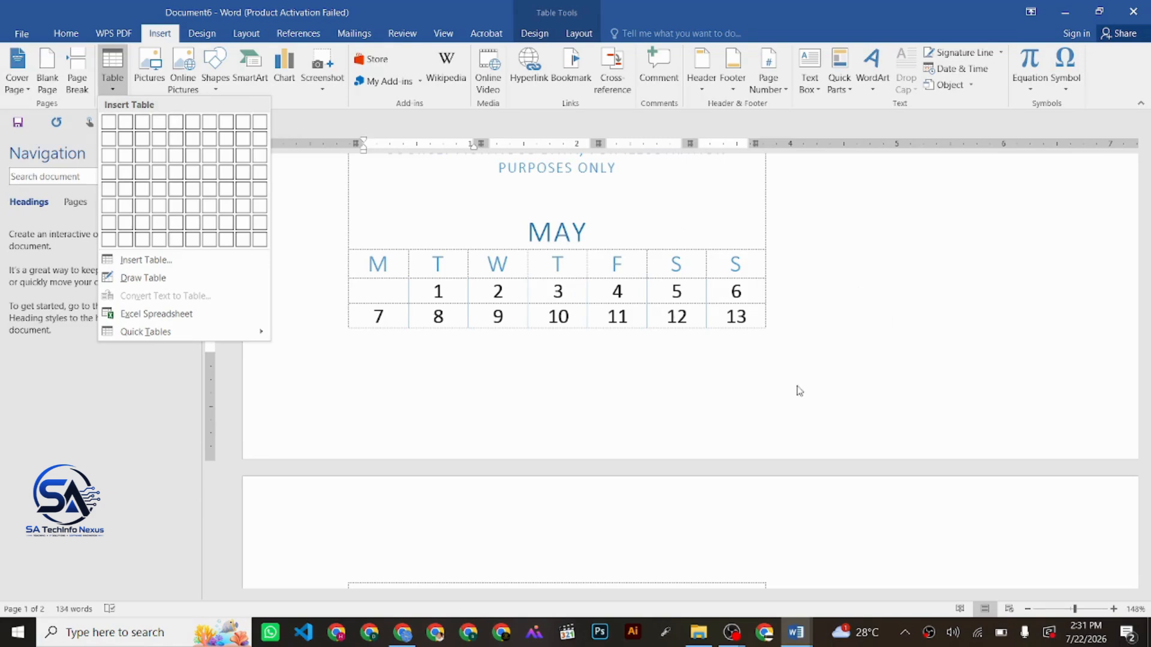
# Step: Switch to the Student Attendance Sheet document and review its marks table and attendance table
pyautogui.click(796, 632)
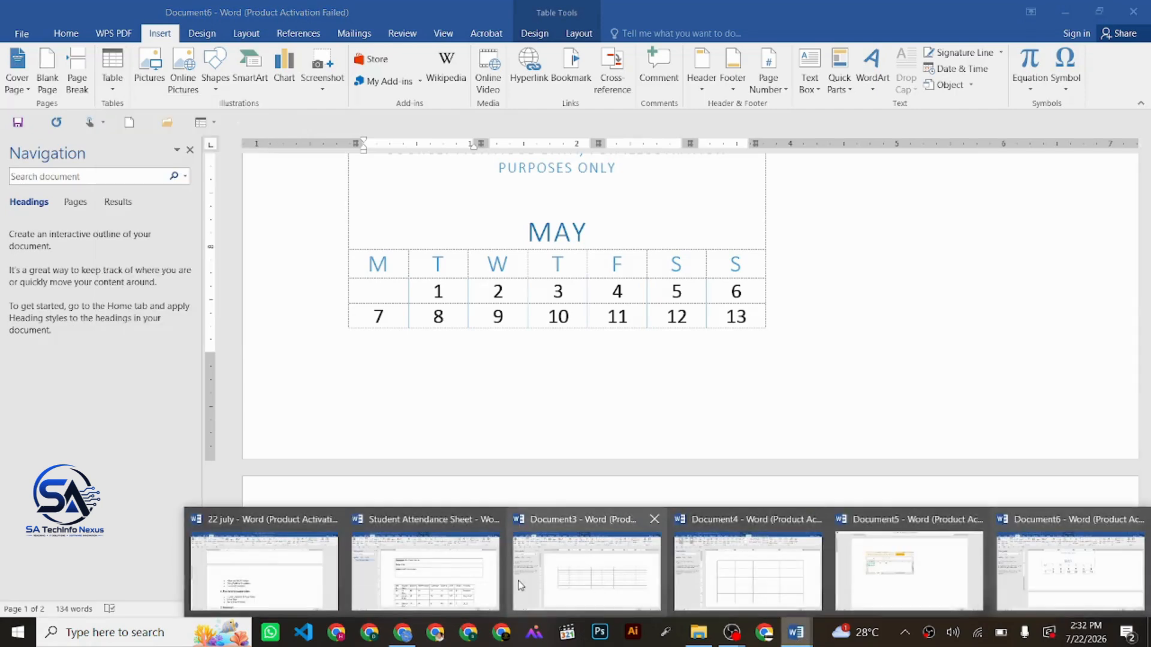
pyautogui.click(425, 573)
pyautogui.scroll(-3, 612, 430)
pyautogui.scroll(15, 612, 430)
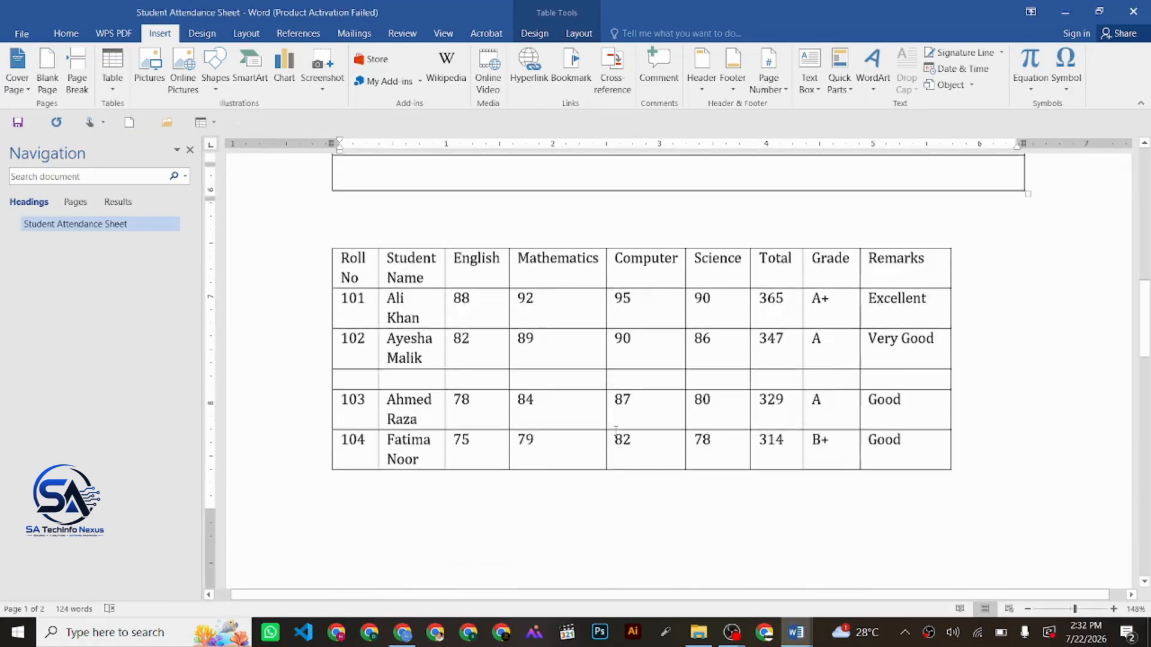
pyautogui.scroll(3, 620, 434)
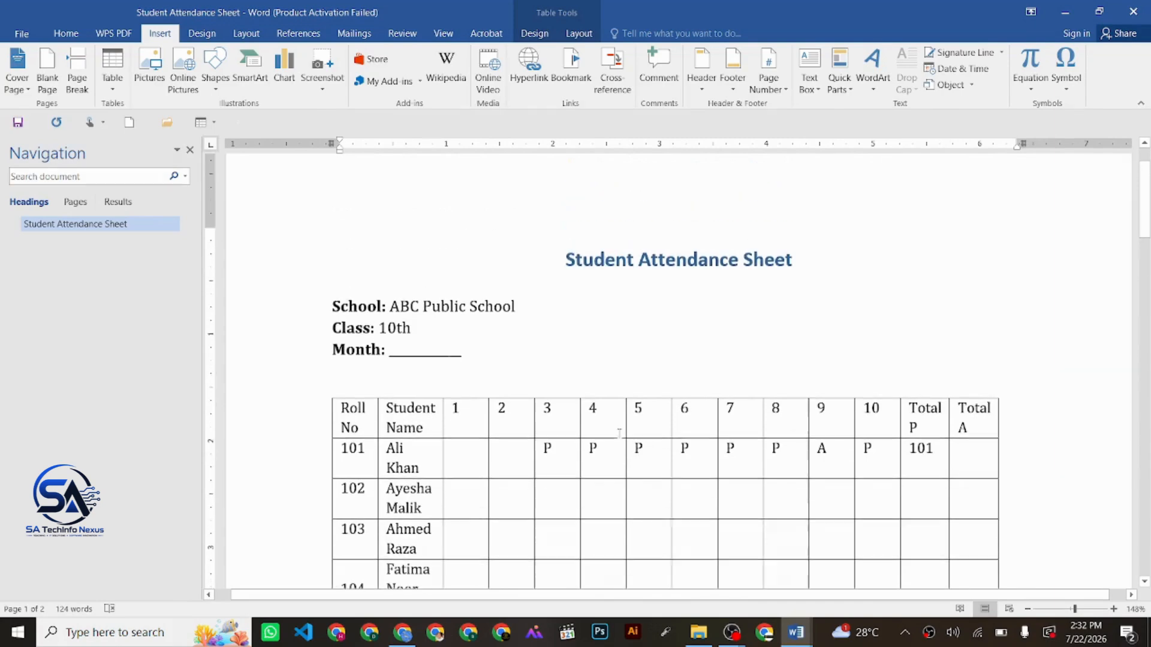